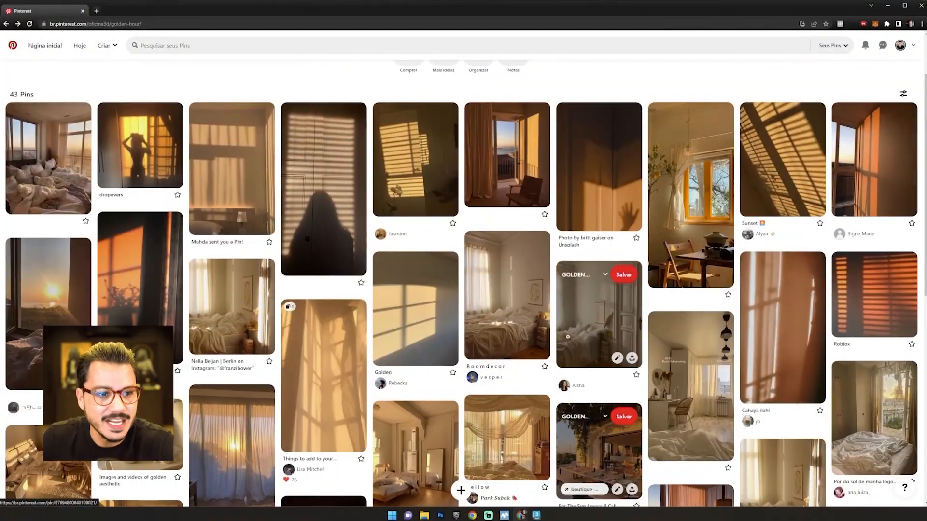
Review the golden hour references on Pinterest and page through the full-size images of the CGI - Cloud Nine Space project on Behance
scroll(567, 337, "down", 1)
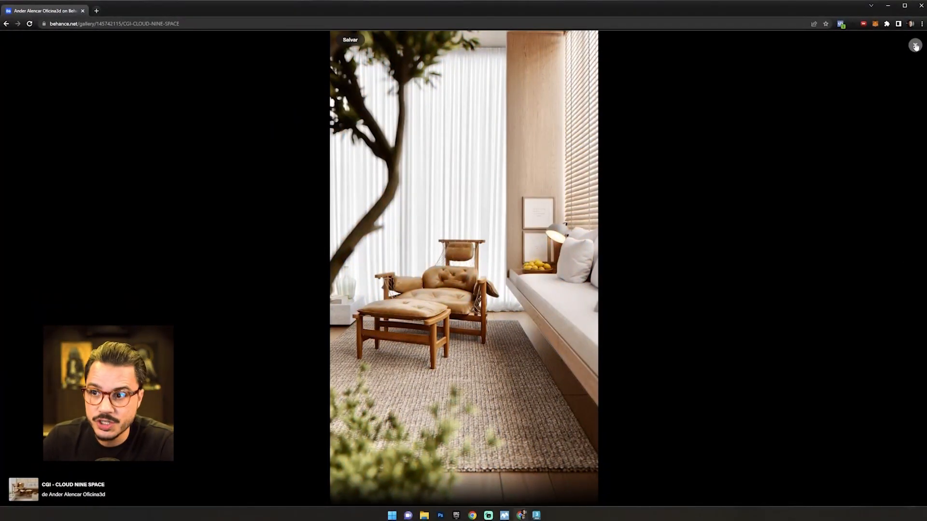
left_click(437, 231)
scroll(510, 305, "up", 3)
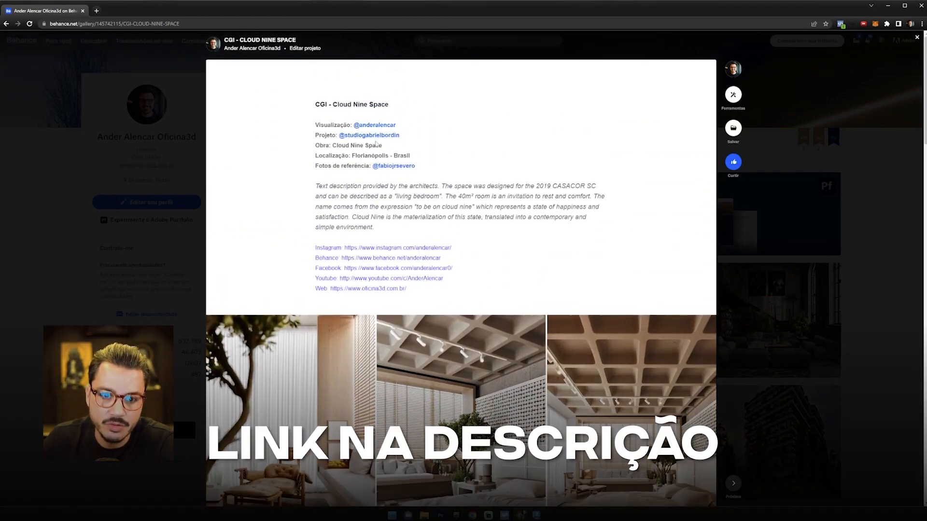
scroll(259, 226, "down", 5)
left_click(260, 226)
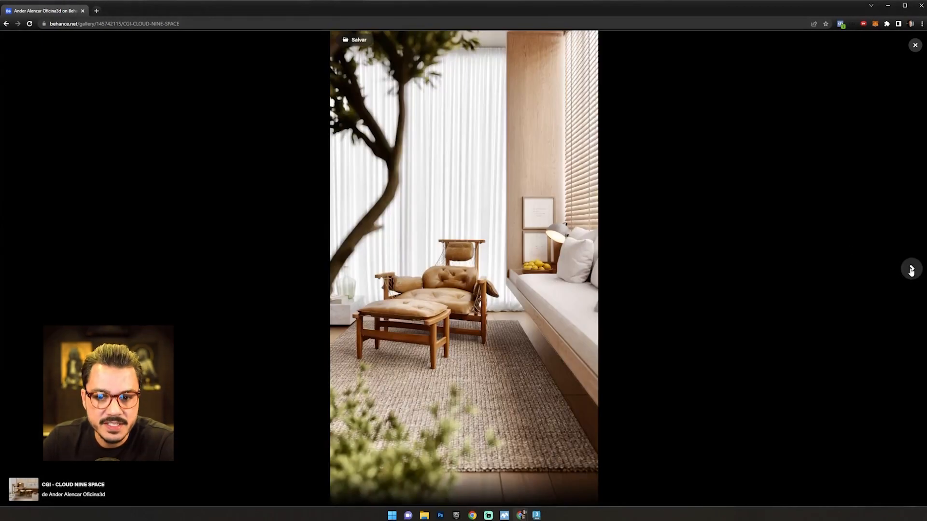
left_click(911, 270)
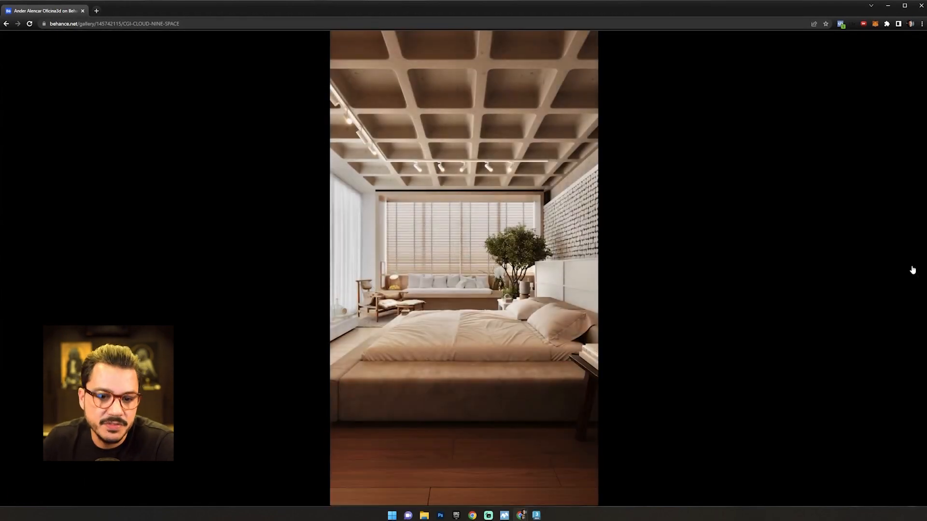
left_click(911, 271)
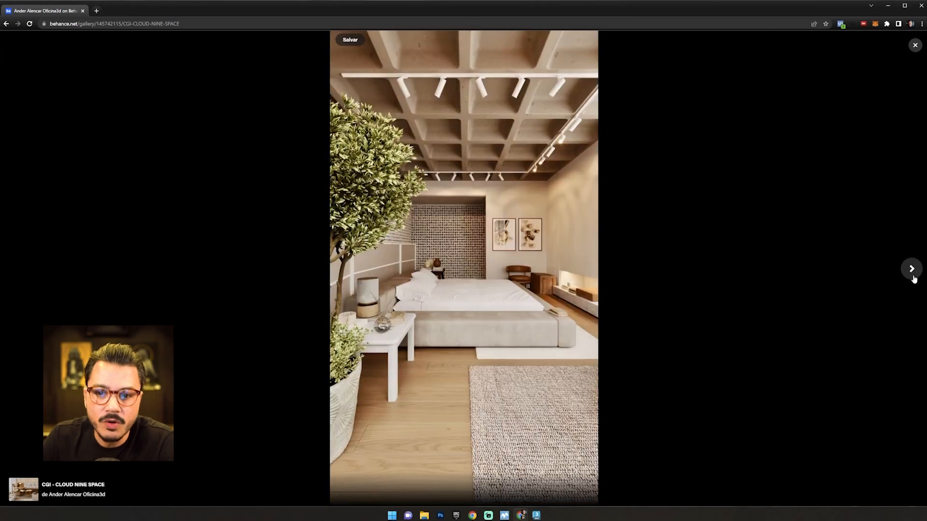
left_click(911, 271)
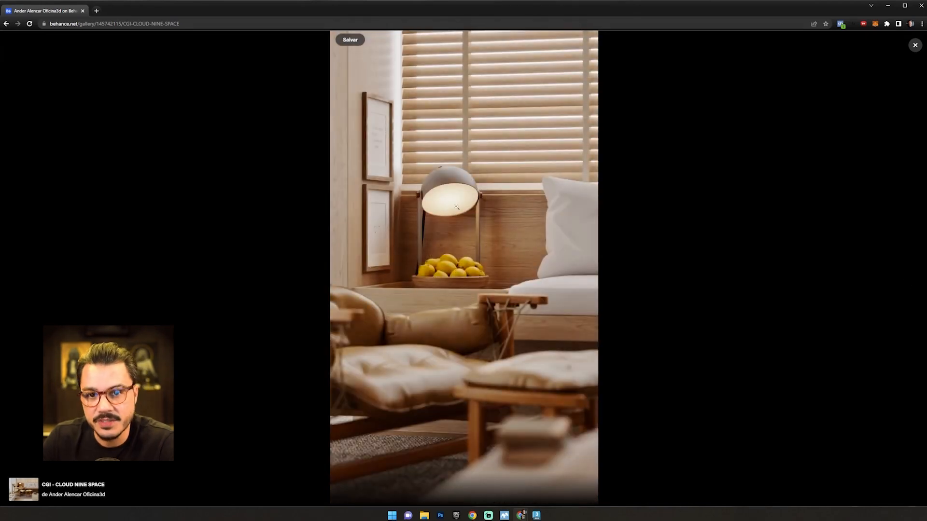
left_click(911, 270)
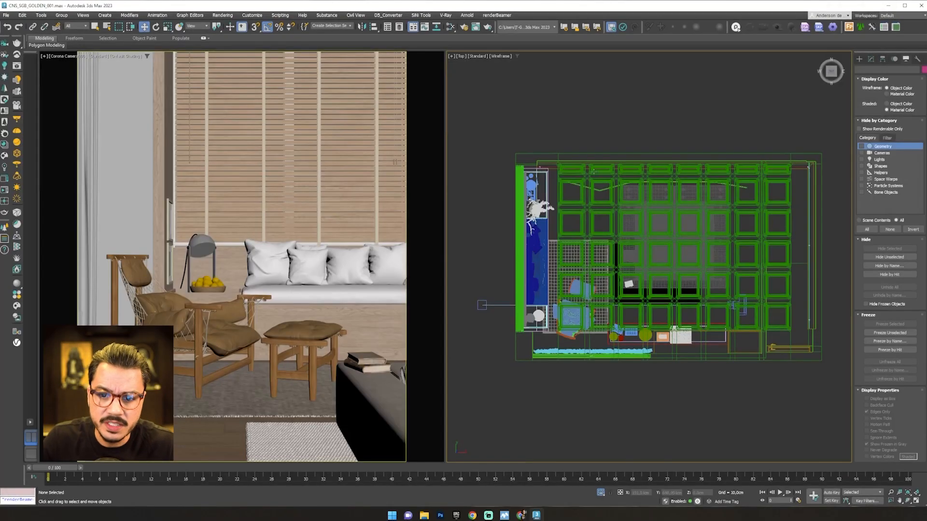
In 3ds Max, hide the room's ceiling slab and show the orbited plan viewport with default shading
scroll(637, 305, "down", 3)
mouse_move(638, 304)
middle_mouse_down("alt")
mouse_move(754, 193)
mouse_move(719, 192)
middle_mouse_up("alt")
scroll(754, 194, "up", 3)
left_click(736, 223)
left_click(879, 249)
key("F3")
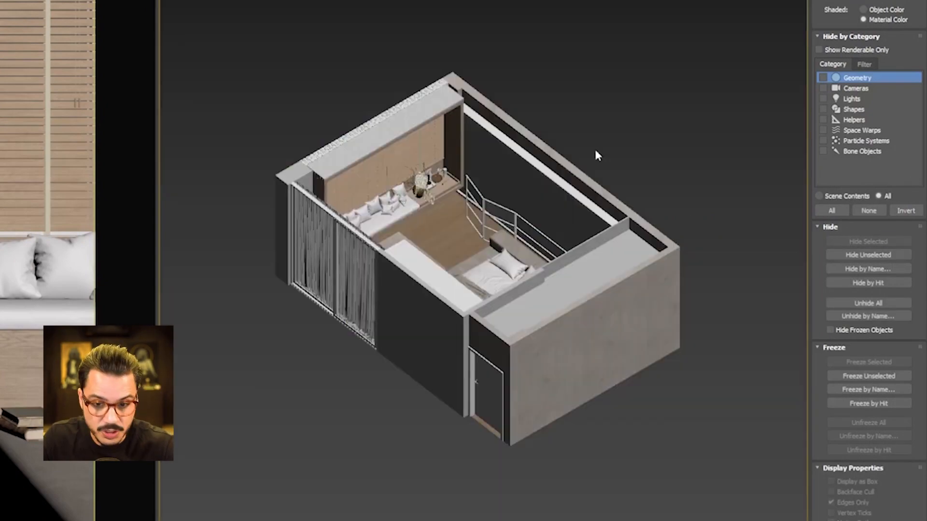
Examine the roofless room from several angles, covering the curtain wall, armchair, window bench and bed
middle_click_drag(569, 180, 441, 205, "alt")
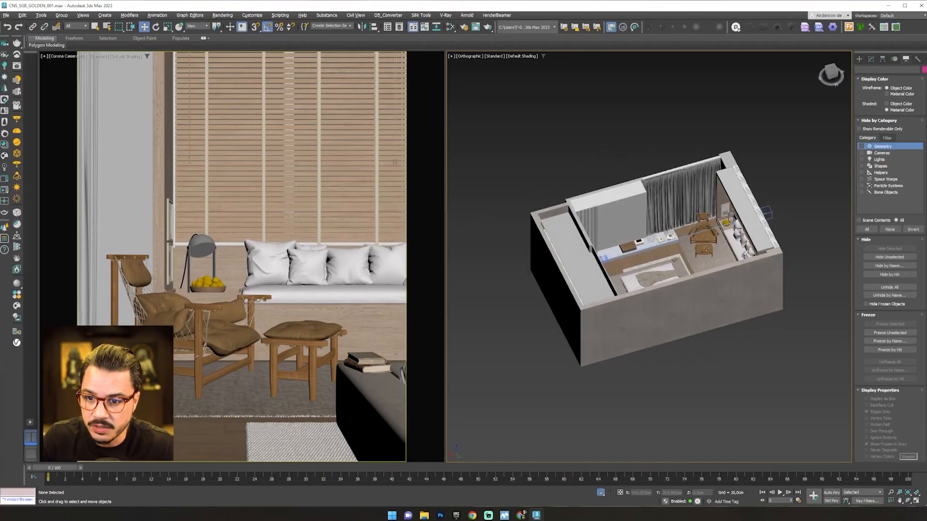
scroll(587, 238, "up", 5)
scroll(649, 257, "down", 8)
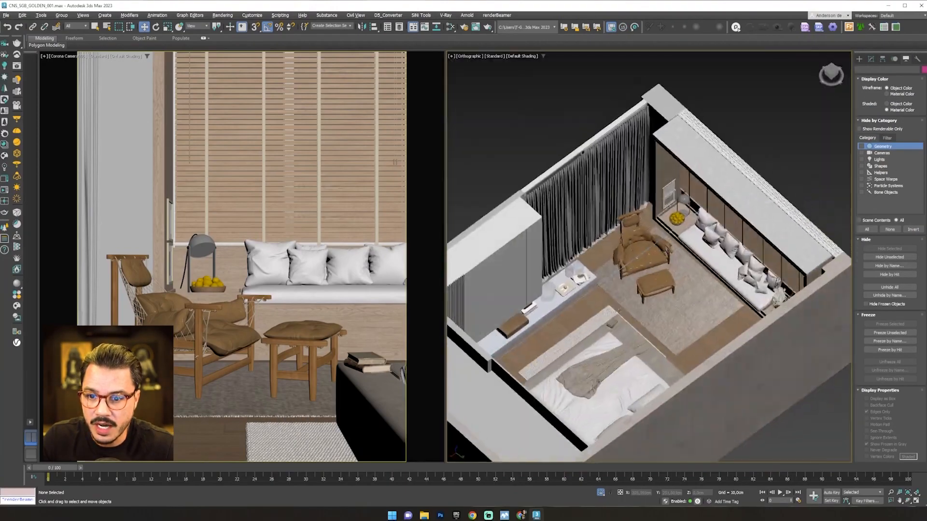
middle_click_drag(516, 346, 589, 317)
middle_click_drag(688, 159, 689, 224)
scroll(618, 205, "up", 6)
scroll(618, 205, "down", 5)
middle_click_drag(618, 186, 566, 212, "alt")
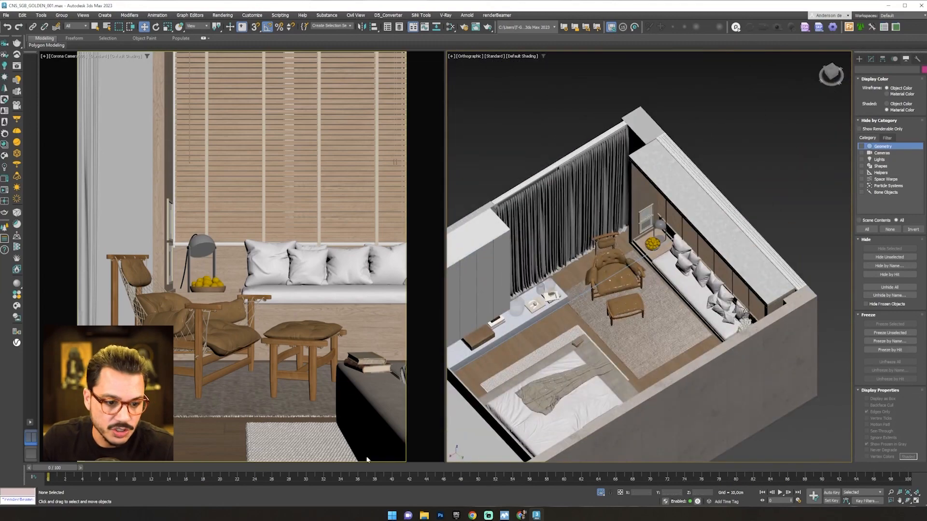
Check the Pinterest reference board again and look closer at the armchair and window bench corner in the model
mouse_move(520, 516)
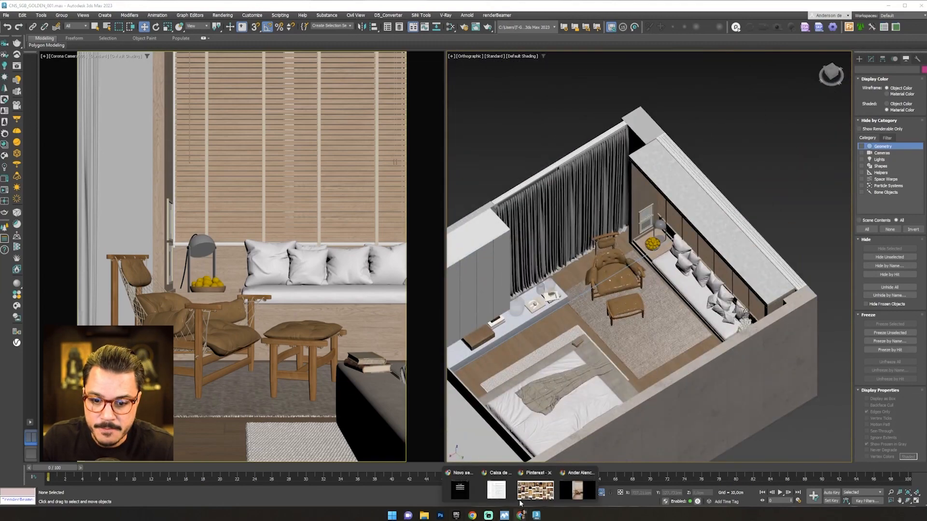
left_click(535, 487)
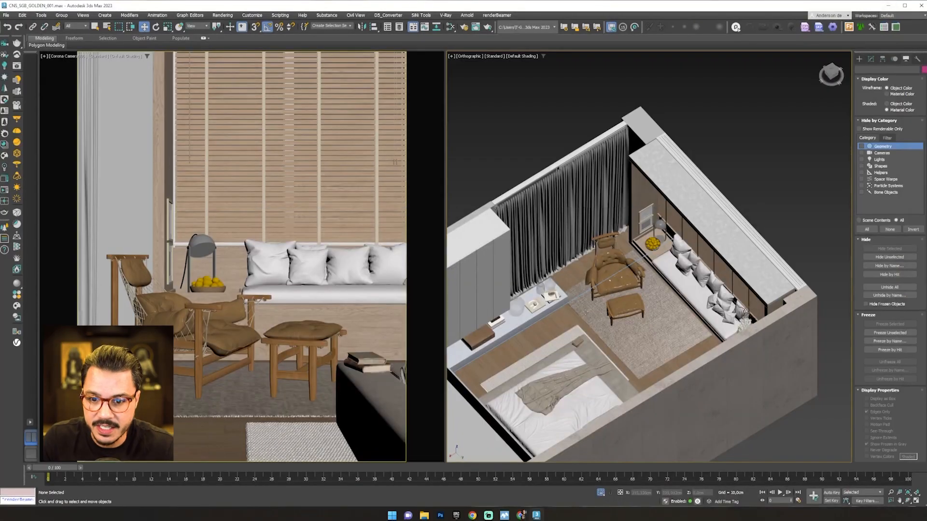
middle_click_drag(585, 313, 613, 253, "alt")
scroll(613, 253, "up", 3)
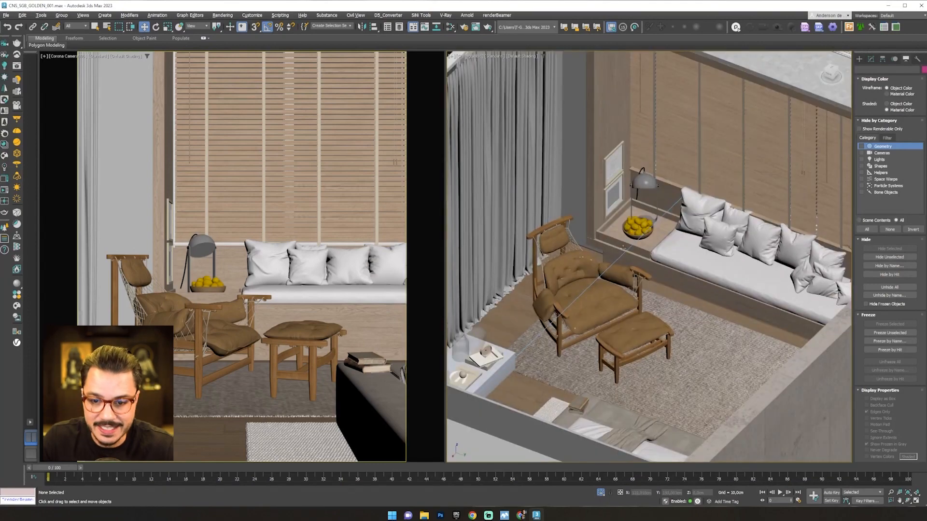
scroll(743, 198, "down", 3)
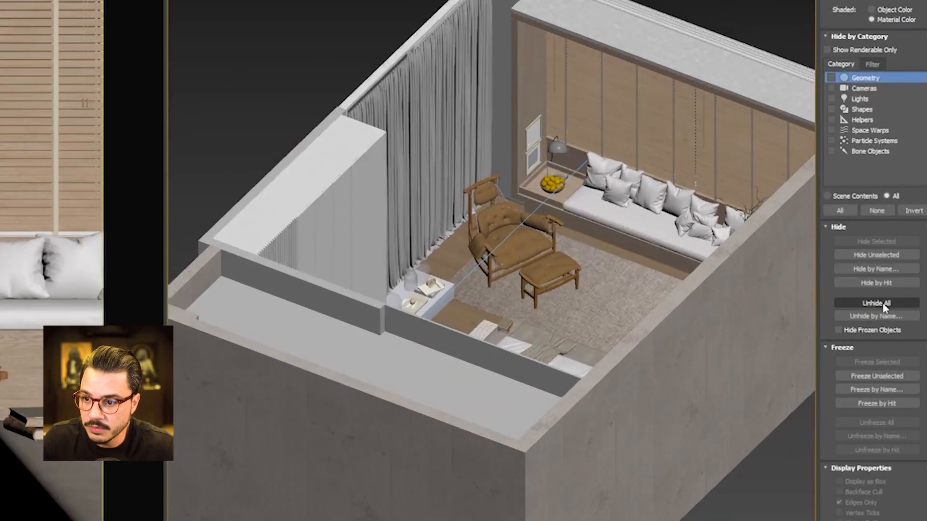
Unhide all objects and return the orthographic viewport to the wireframe Top view
left_click(883, 304)
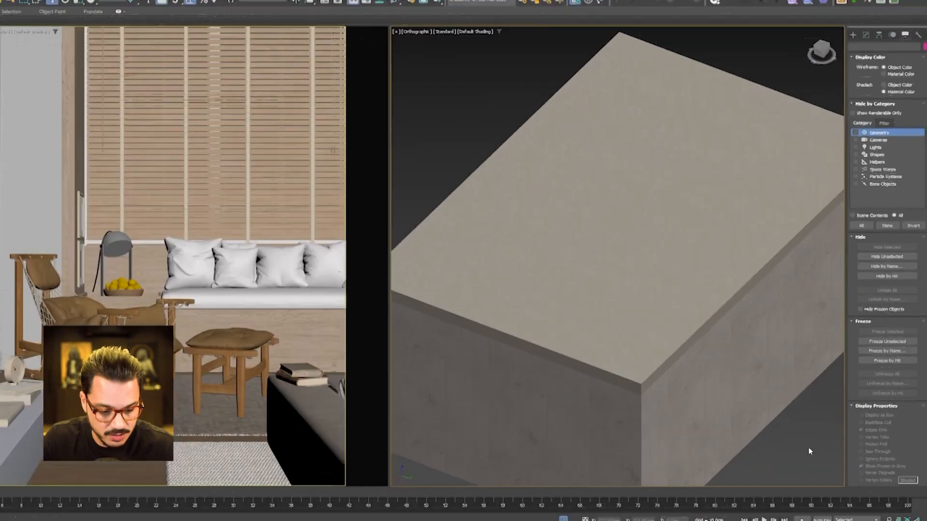
key("c")
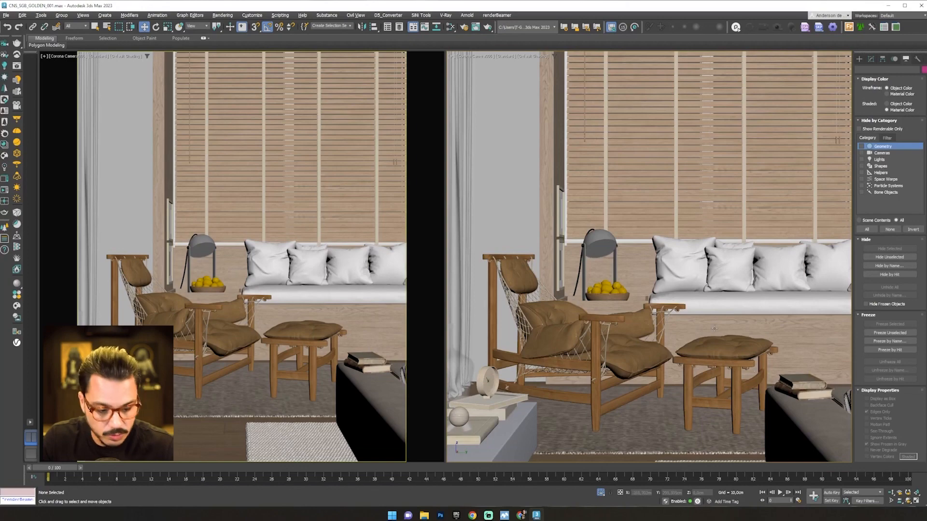
right_click(648, 199)
key("t")
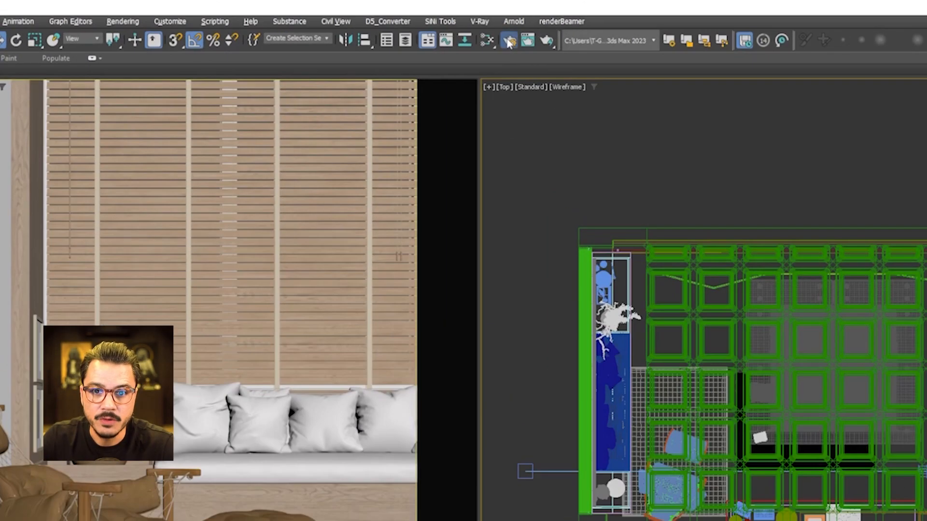
Open the scene settings in Render Setup and check the background colour and map of the 3ds Max environment
left_click(472, 30)
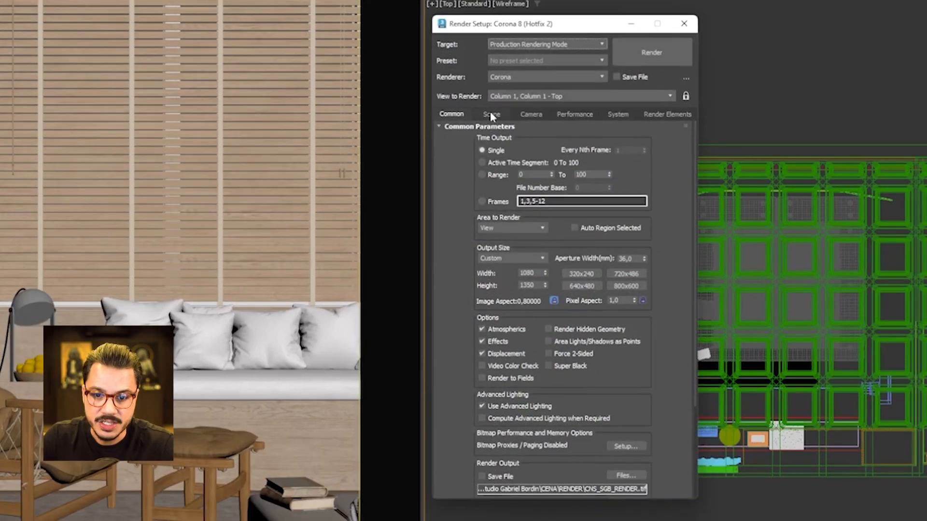
left_click(490, 115)
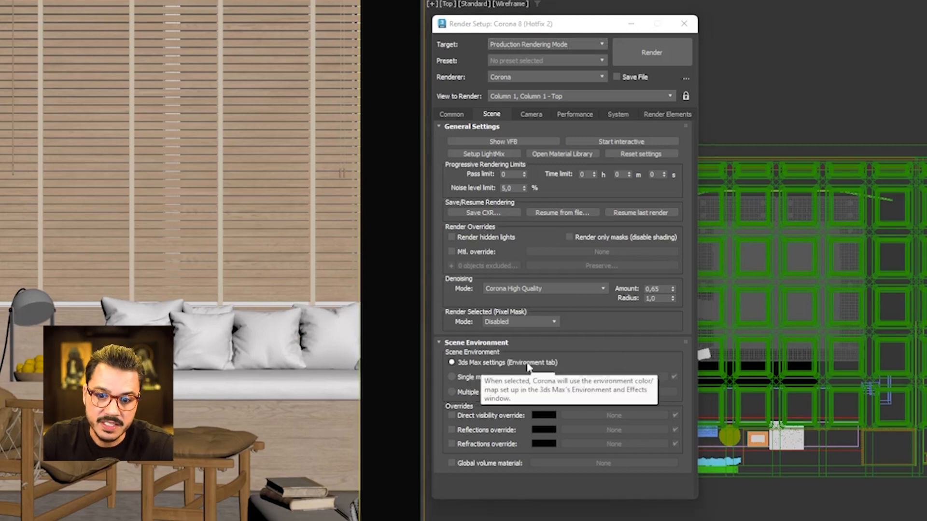
key("8")
left_click_drag(299, 18, 327, 38)
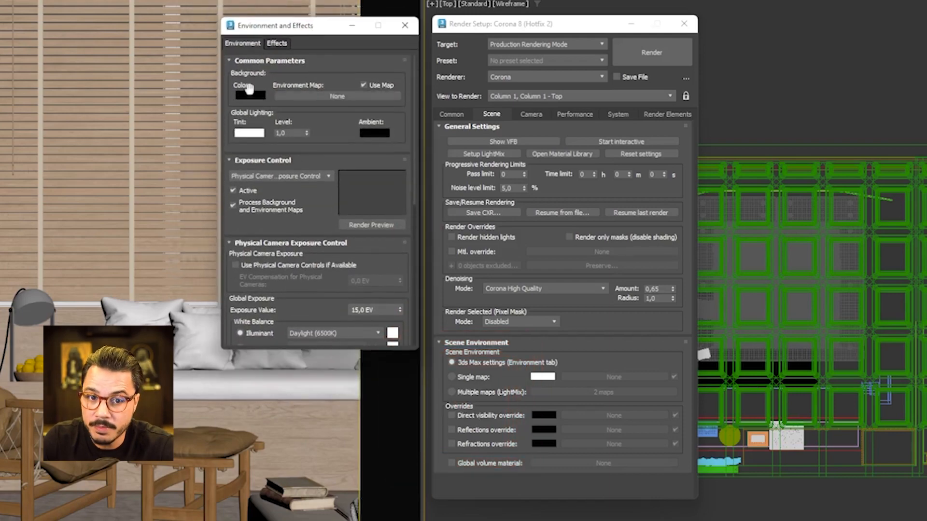
left_click(404, 25)
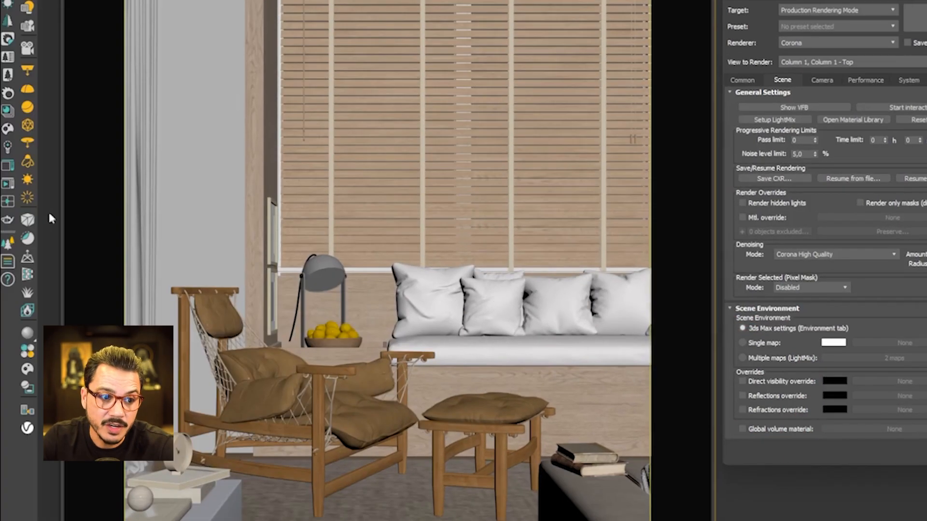
Run and stop an interactive test render using the 3ds Max environment, and minimize the frame buffer
left_click(8, 187)
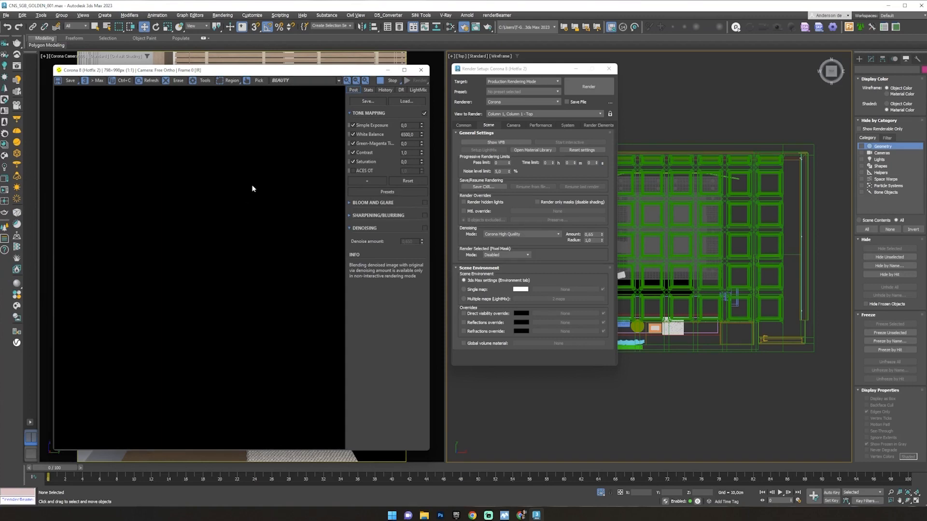
left_click(390, 81)
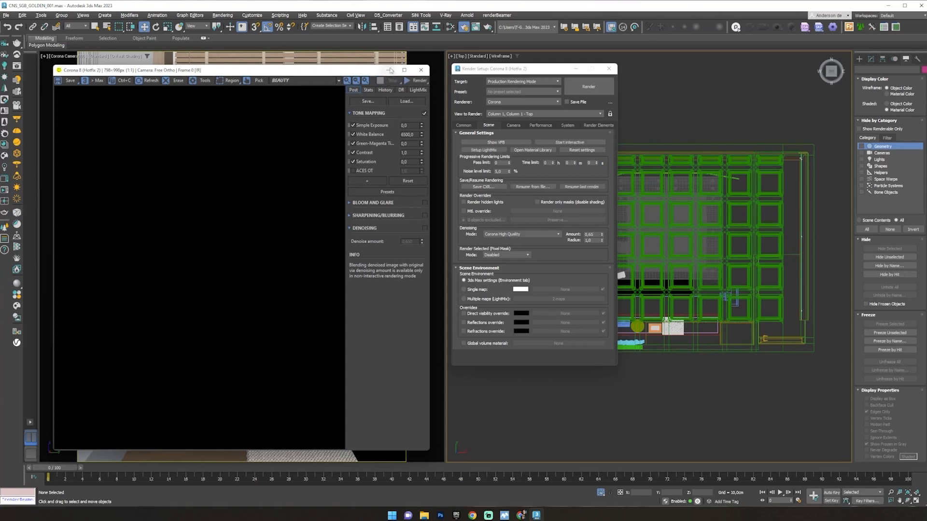
left_click(388, 70)
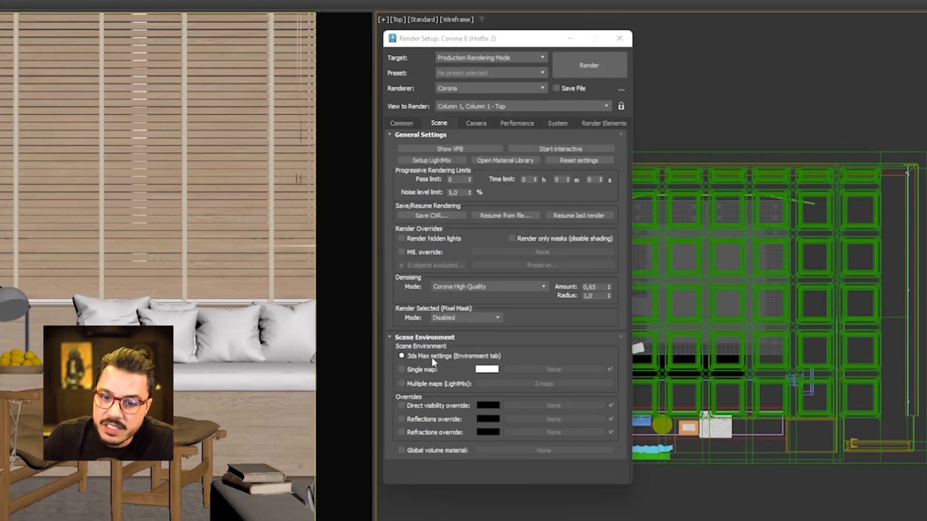
Recheck the 3ds Max environment, switch the Corona scene environment to Single map, and close Render Setup
key("8")
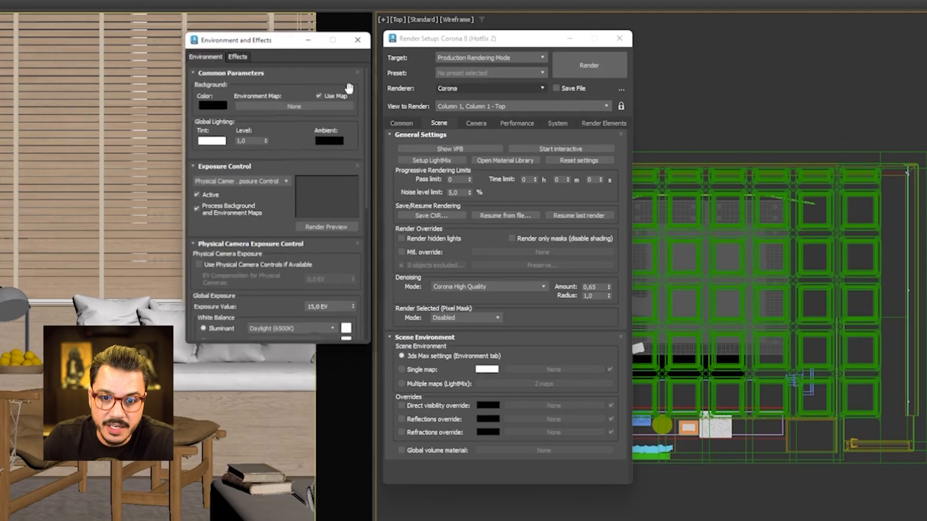
left_click(357, 41)
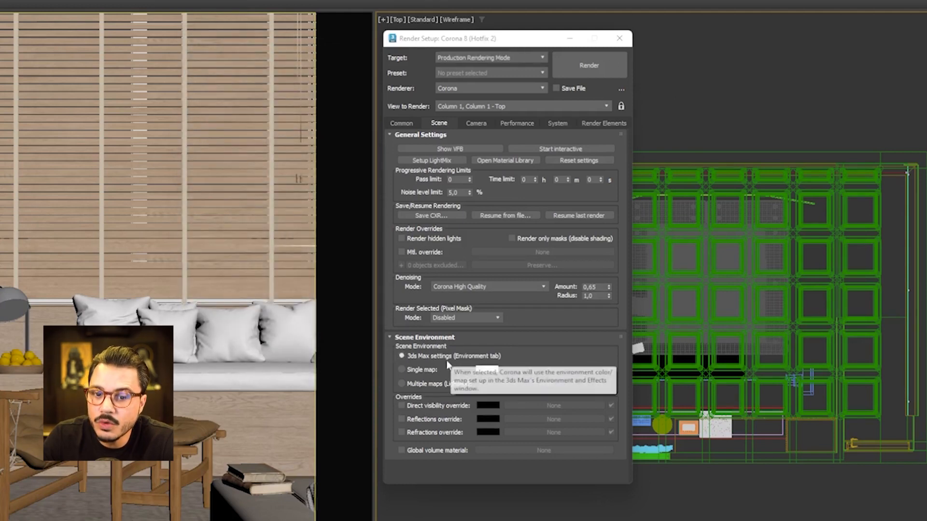
left_click(409, 370)
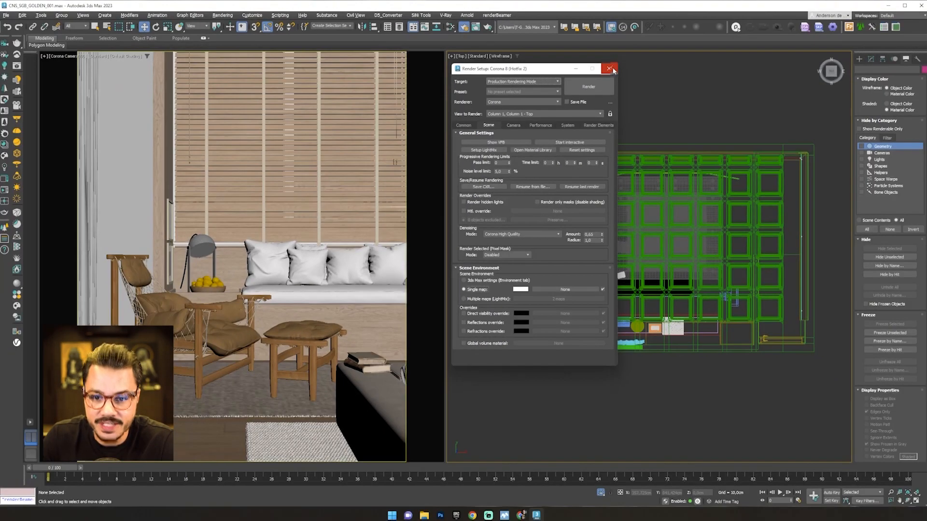
left_click(619, 38)
key("z")
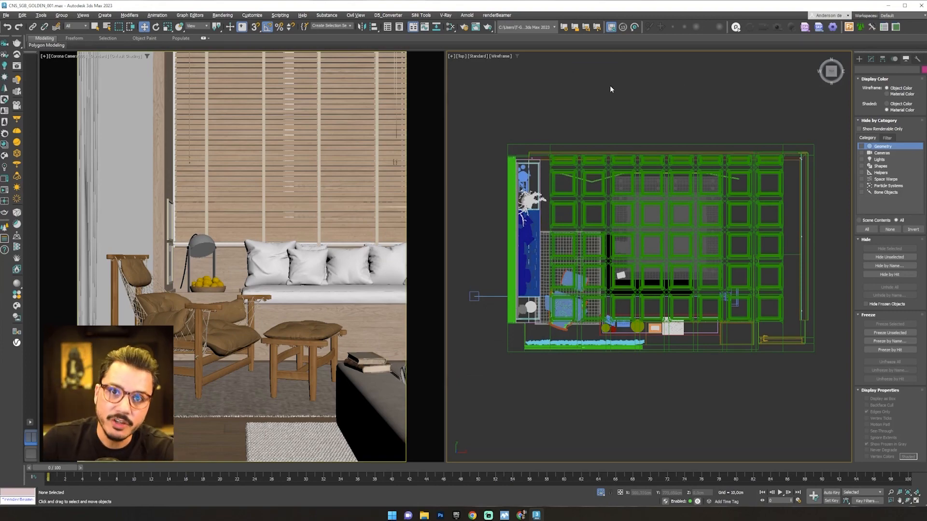
Start an interactive render and switch the rendered view between the Top and camera viewports, ending on the camera
left_click(5, 189)
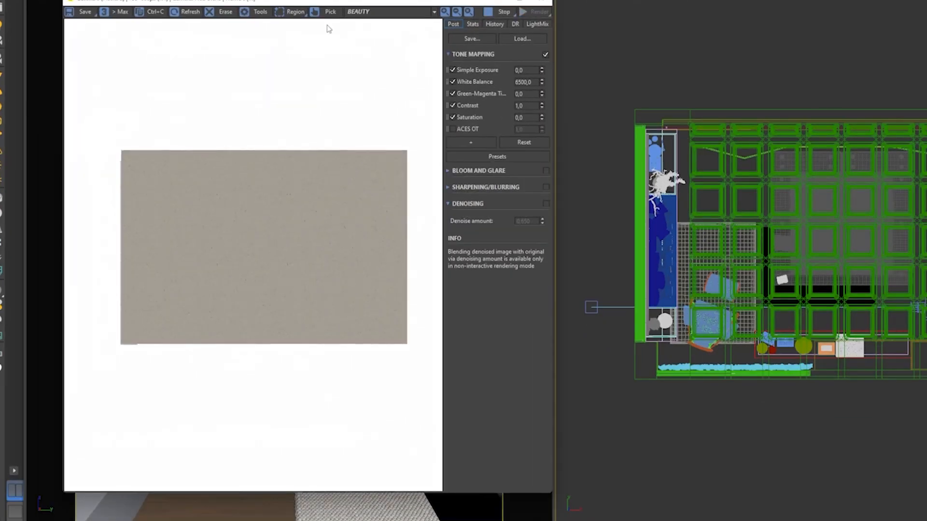
left_click_drag(347, 2, 684, 24)
left_click(157, 69)
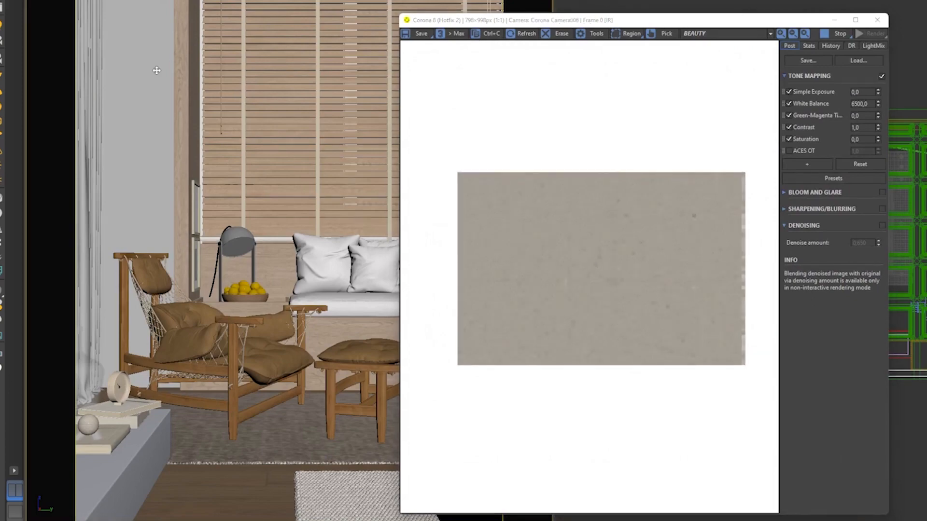
left_click_drag(579, 27, 280, 1)
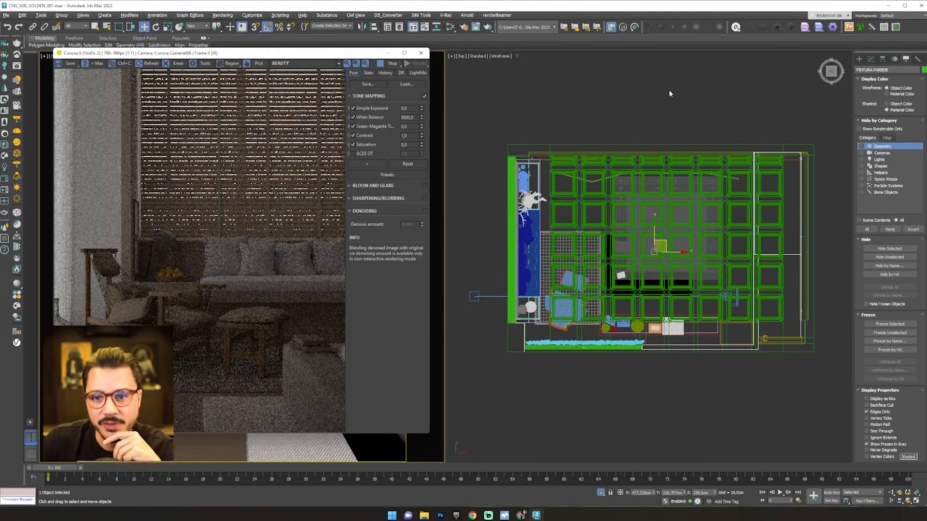
left_click(670, 93)
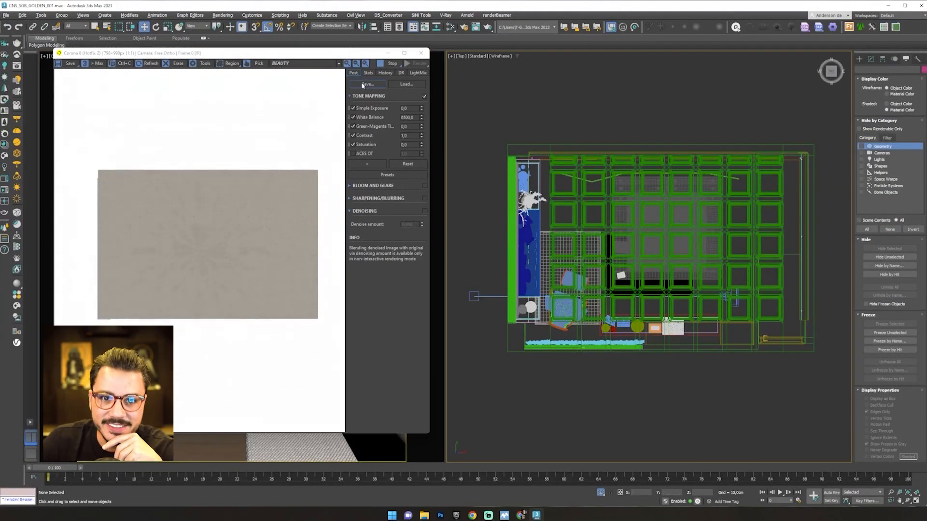
left_click(436, 168)
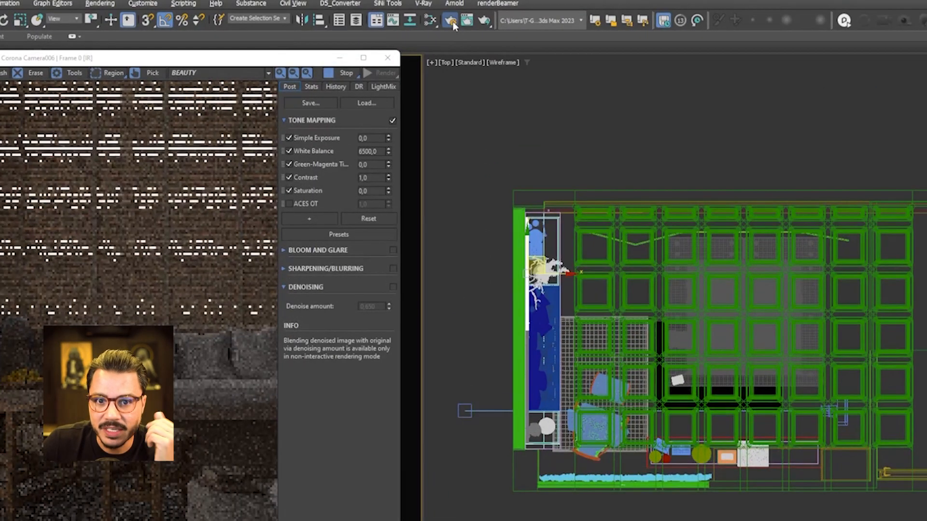
In Render Setup, set the view to render to Quad 4 - Corona Camera006, lock it, and close the dialog
left_click(465, 28)
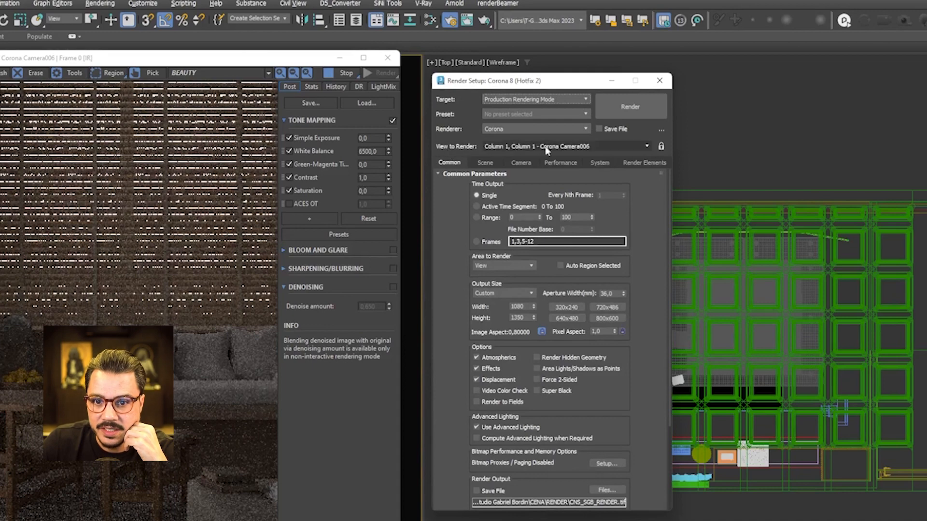
left_click(572, 147)
left_click(571, 157)
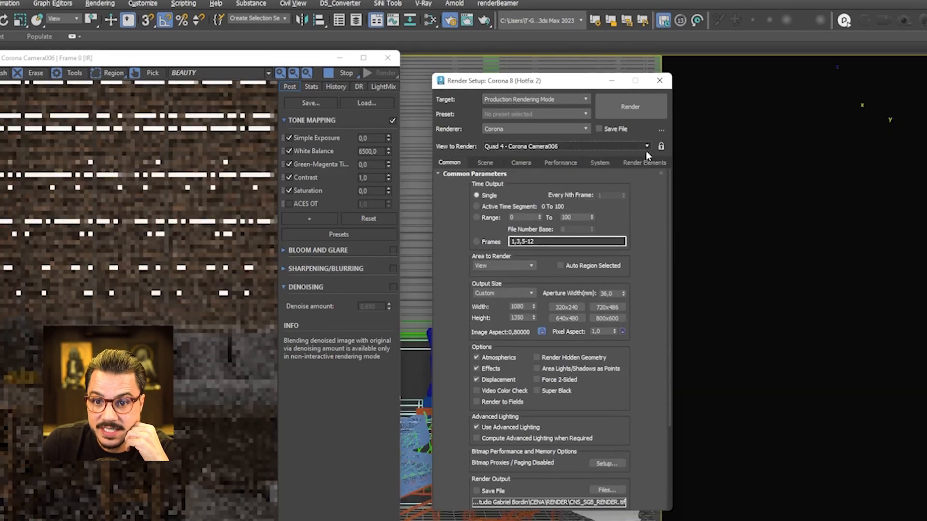
left_click(661, 146)
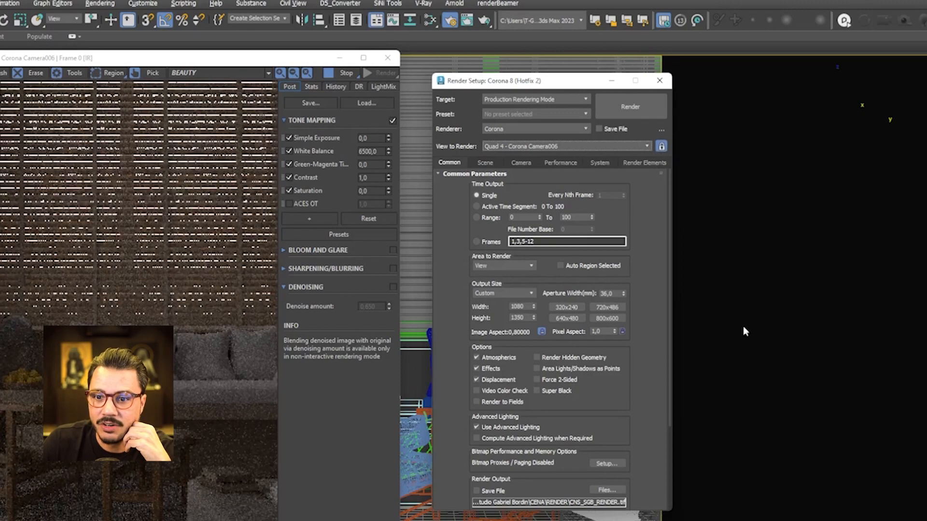
left_click(660, 81)
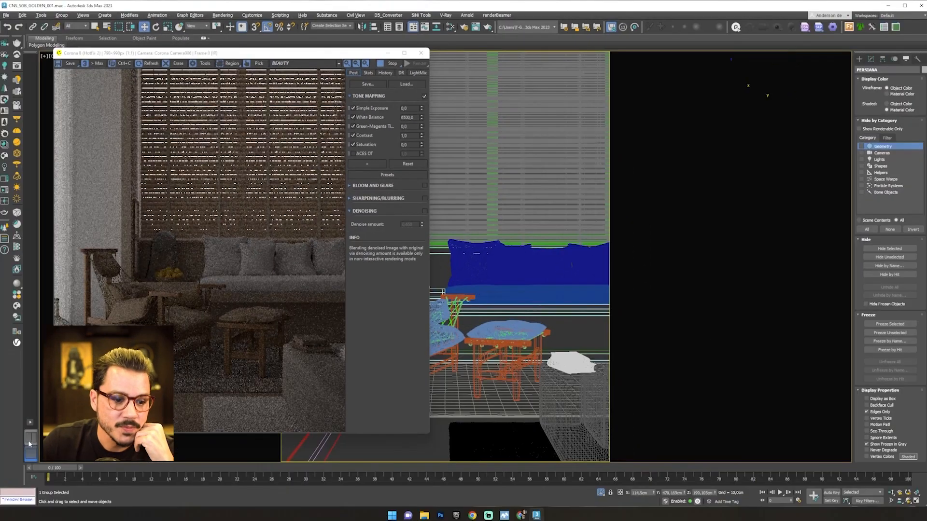
Return to the side-by-side camera and Top viewports, stop the interactive render and close the frame buffer
key("alt+w")
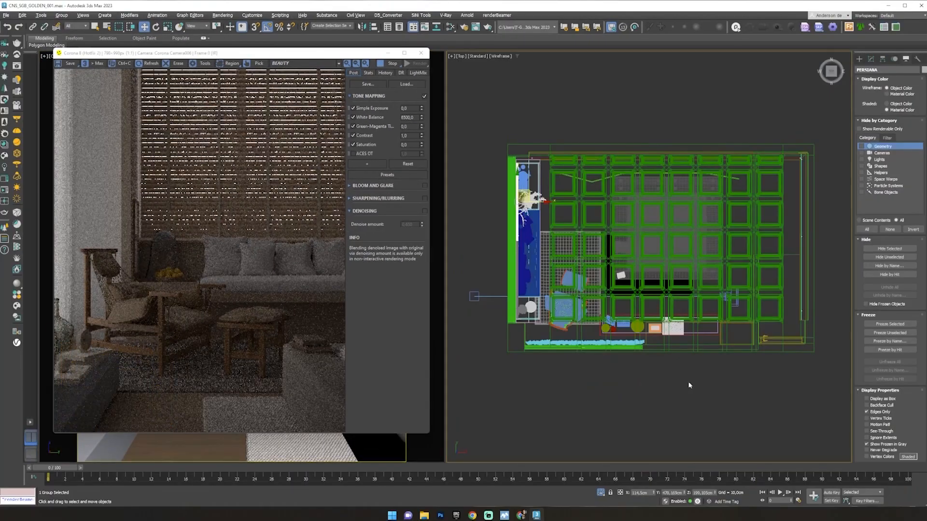
mouse_move(701, 206)
middle_mouse_down()
mouse_move(713, 248)
mouse_move(713, 196)
middle_mouse_up()
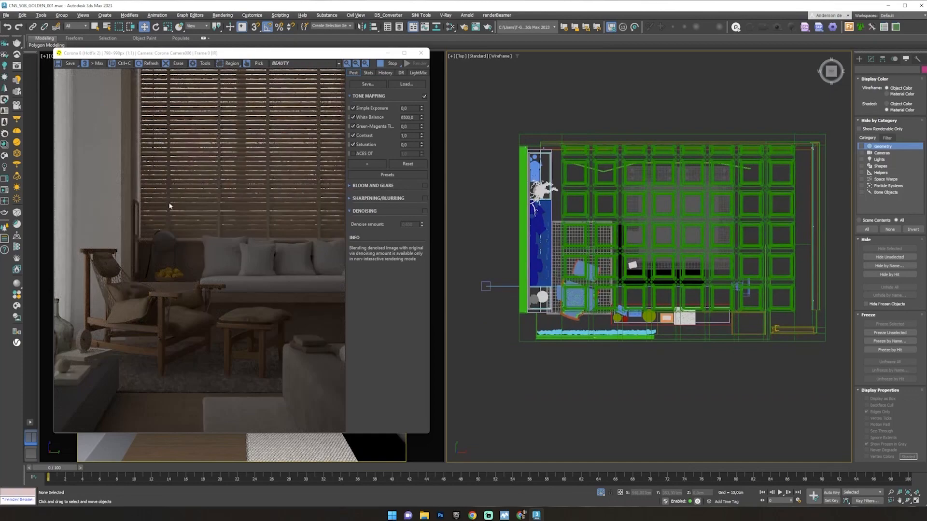
mouse_move(310, 59)
left_mouse_down()
mouse_move(813, 62)
mouse_move(268, 59)
mouse_move(326, 60)
left_mouse_up()
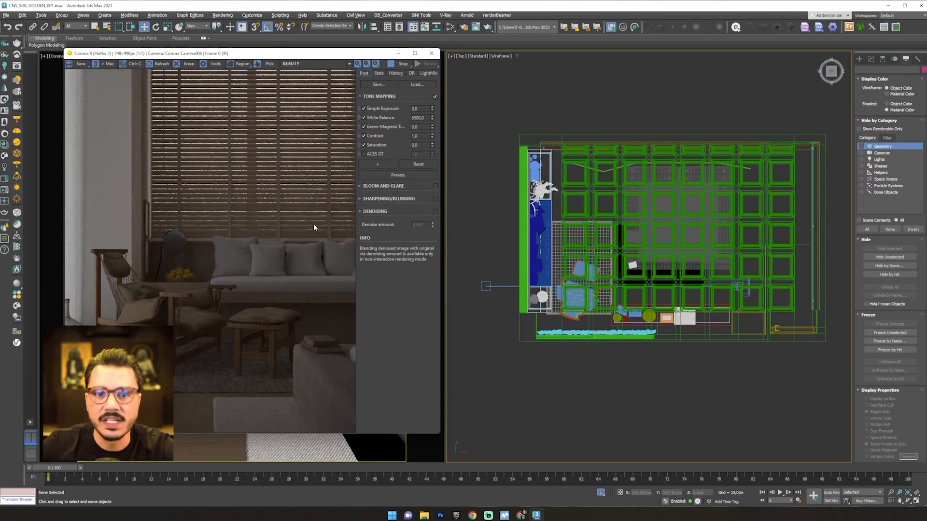
left_click(403, 64)
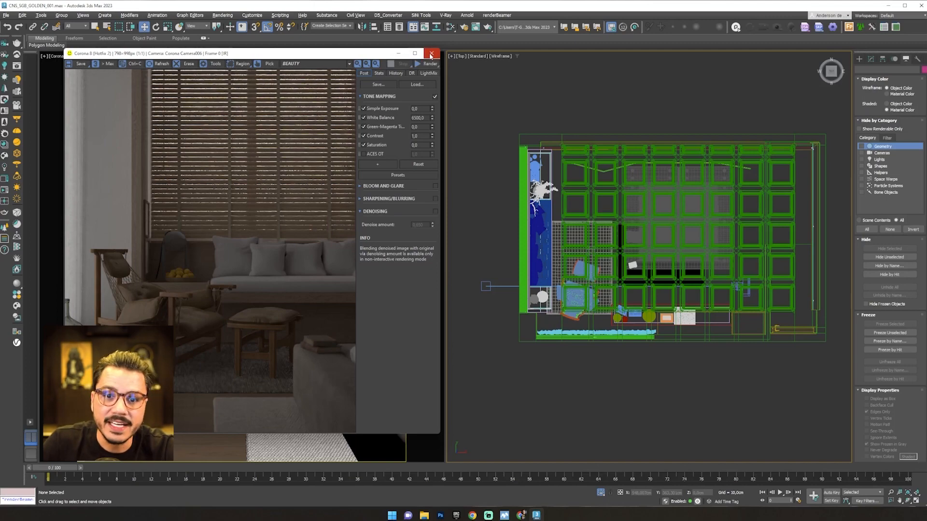
left_click(431, 54)
Create a targeted CoronaSun in the Top viewport, placing it outside the room below the plan and aiming it into the seating area
scroll(628, 84, "down", 5)
right_click(748, 177)
left_click(710, 238)
left_click_drag(720, 303, 718, 303)
middle_click_drag(721, 132, 774, 255)
scroll(710, 252, "up", 4)
scroll(774, 255, "down", 2)
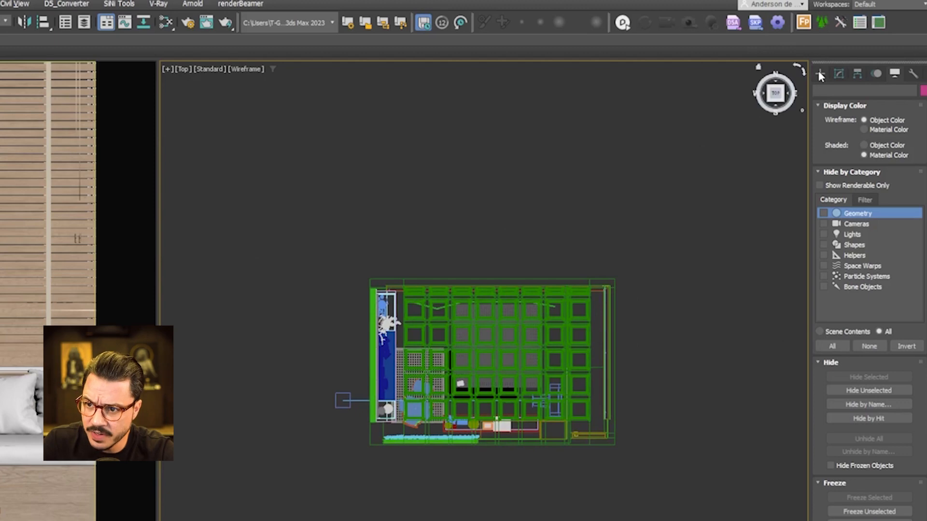
left_click(821, 74)
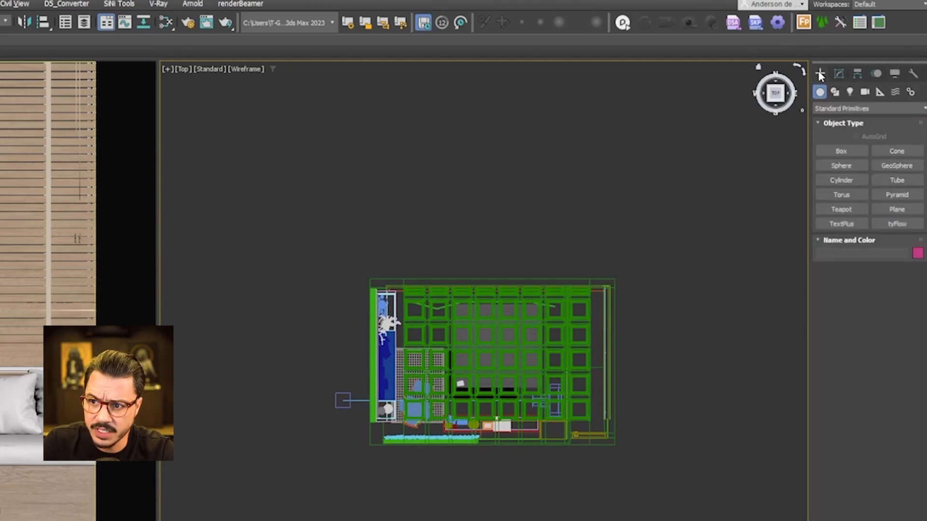
left_click(850, 94)
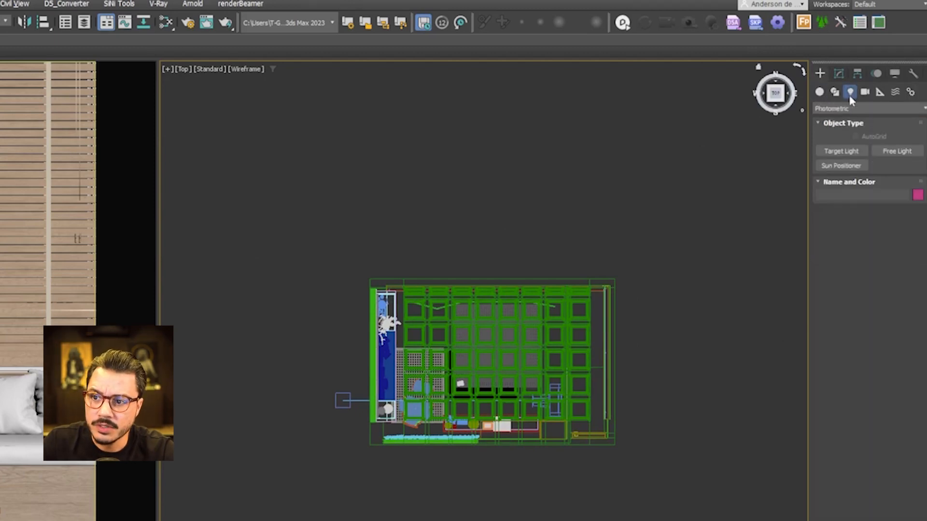
left_click(831, 109)
left_click(833, 140)
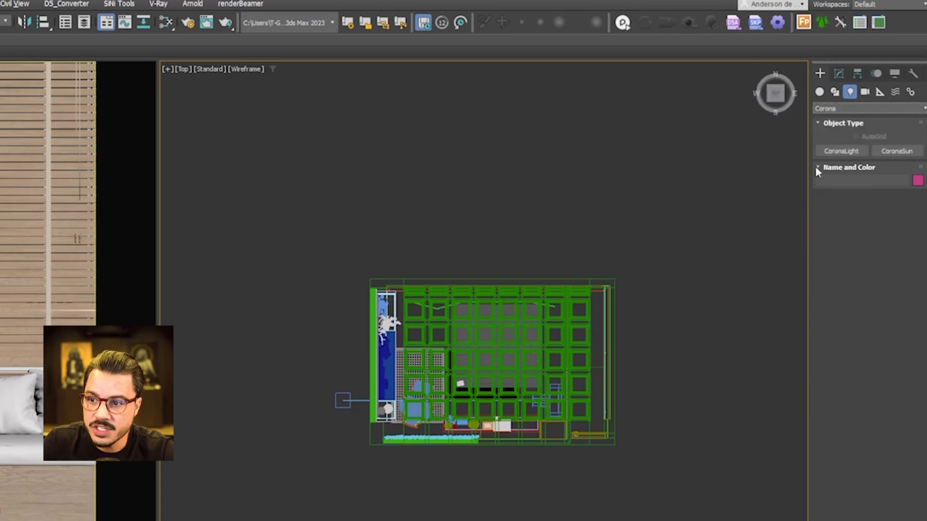
left_click(901, 153)
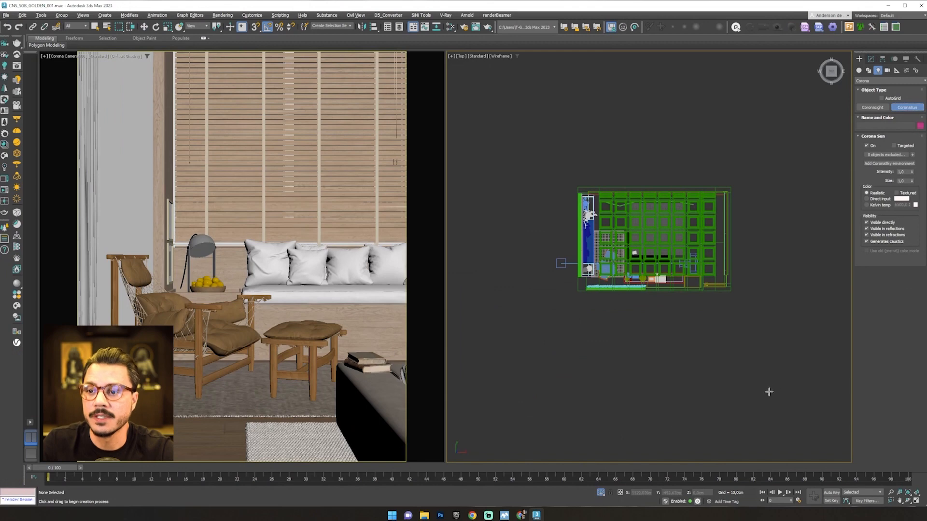
middle_click_drag(774, 367, 716, 351)
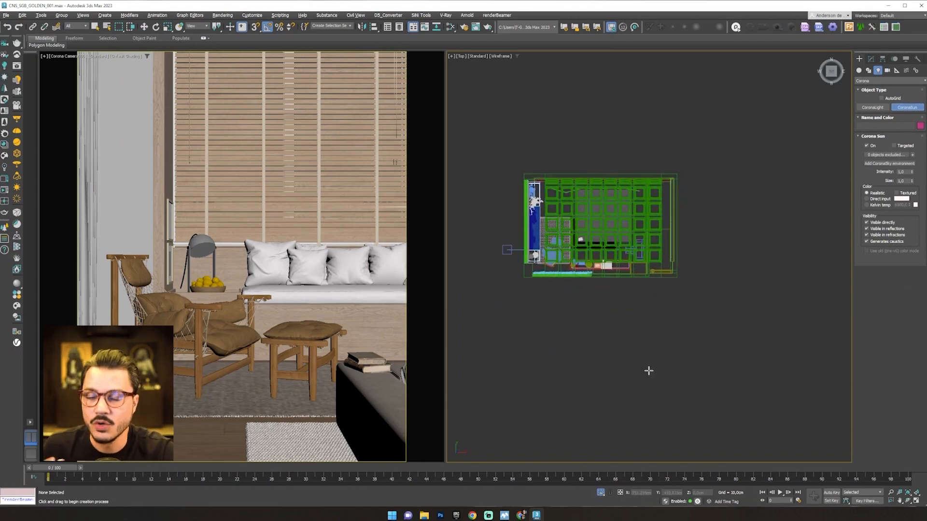
left_click_drag(625, 354, 557, 222)
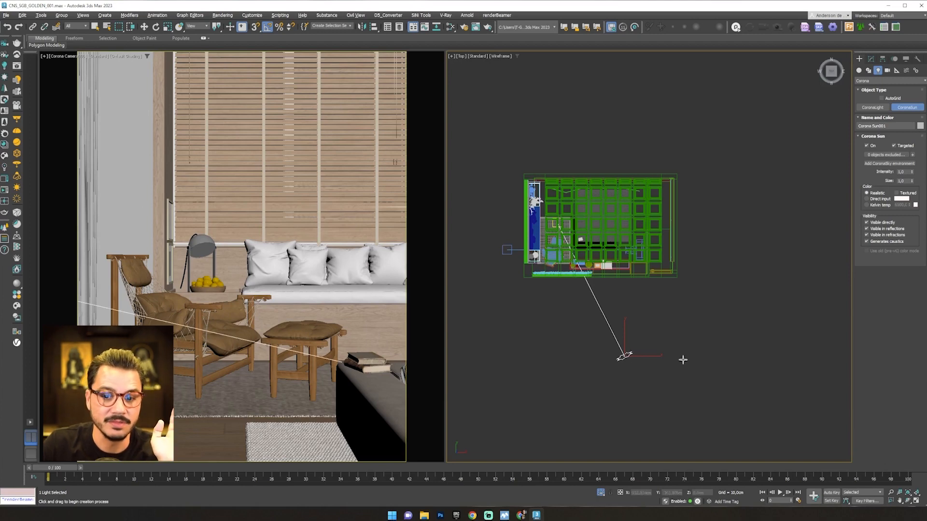
Adjust the Corona Sun's height along the vertical axis and check its angle to the room from several viewpoints
scroll(601, 297, "down", 2)
middle_click_drag(608, 316, 680, 252, "alt")
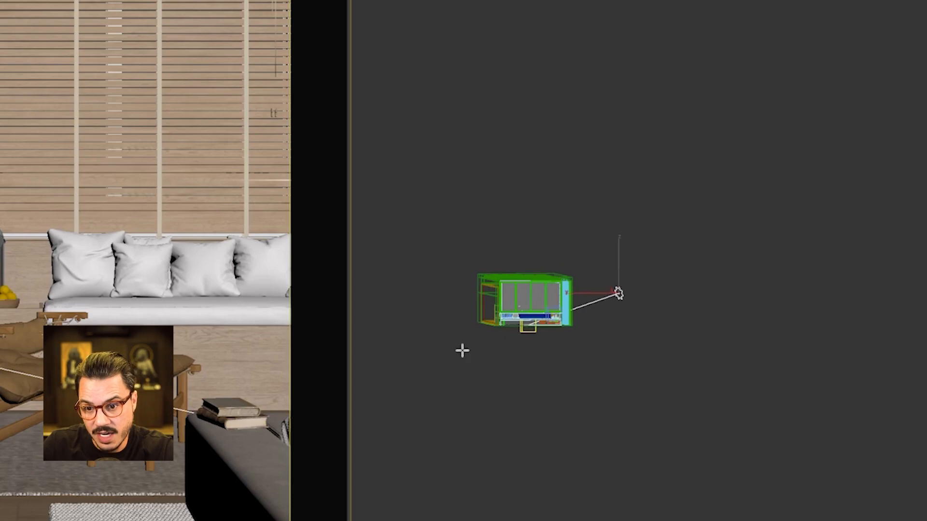
key("w")
left_click_drag(619, 261, 620, 270)
middle_click_drag(621, 269, 587, 381, "alt")
middle_click_drag(511, 259, 534, 357, "alt")
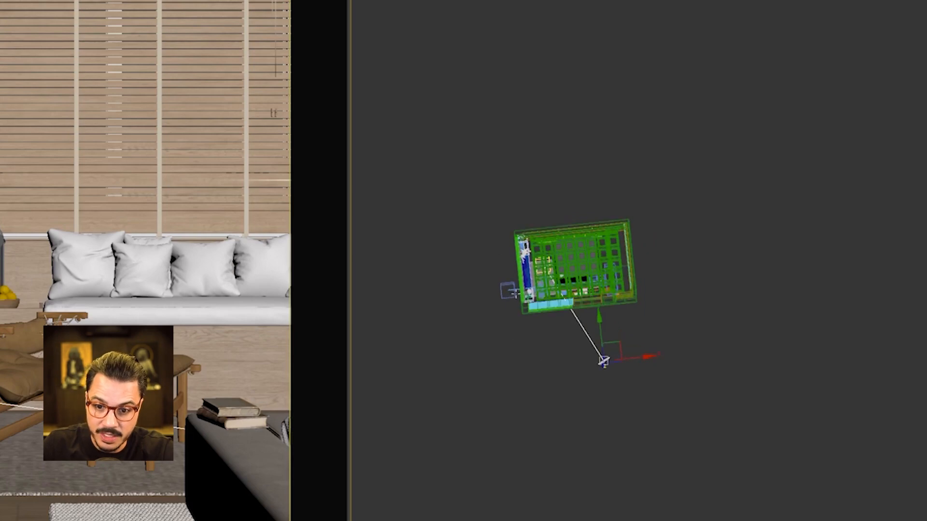
scroll(534, 290, "up", 5)
middle_click_drag(514, 306, 491, 312, "alt")
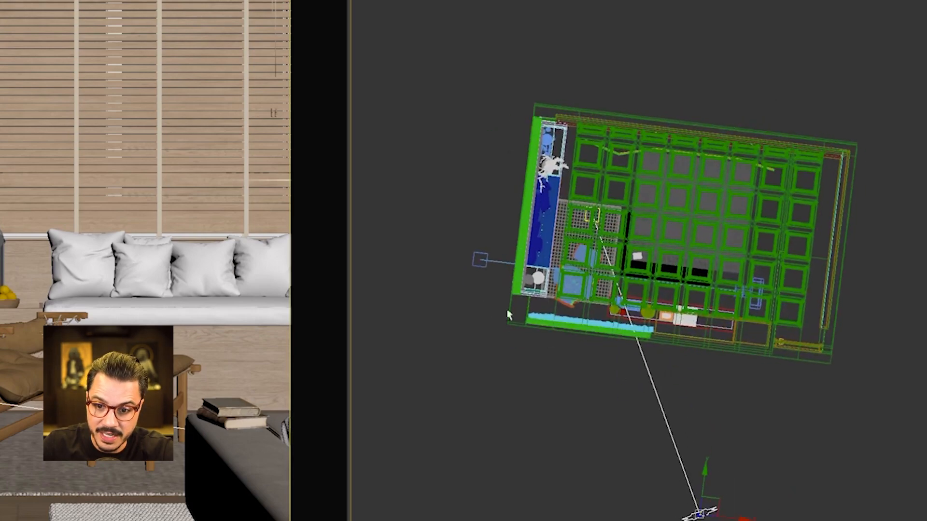
scroll(710, 467, "down", 3)
middle_click_drag(711, 466, 715, 411, "alt")
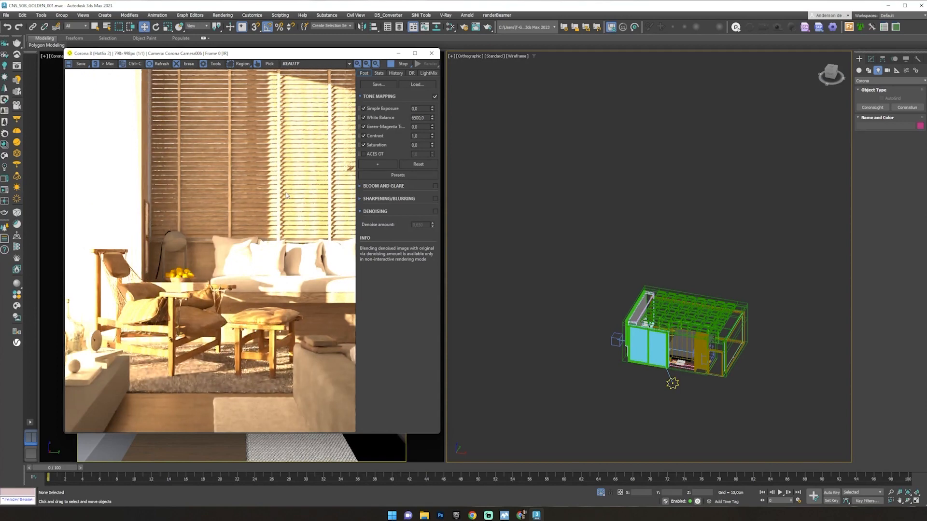
Stop the interactive render, select the Corona Sun and inspect its position relative to the room
left_click(402, 63)
left_click(672, 383)
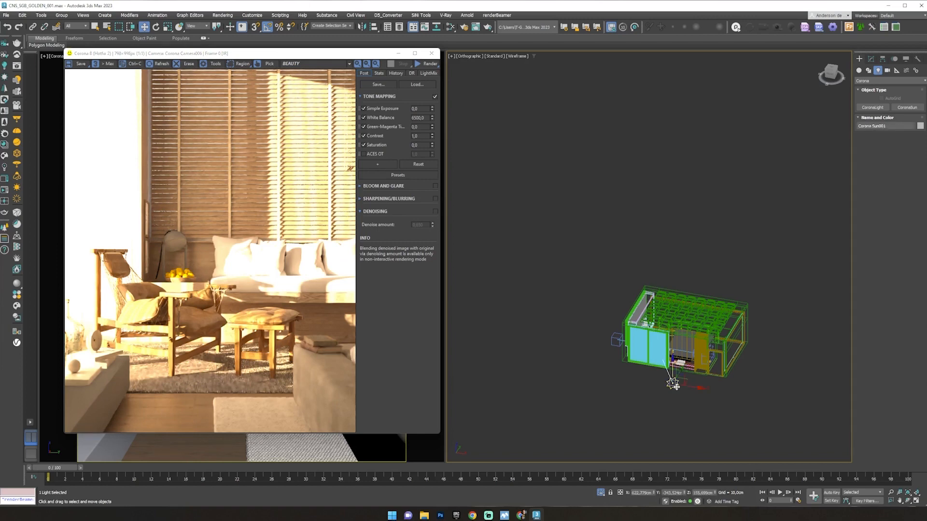
middle_click_drag(717, 403, 677, 378)
scroll(658, 340, "up", 5)
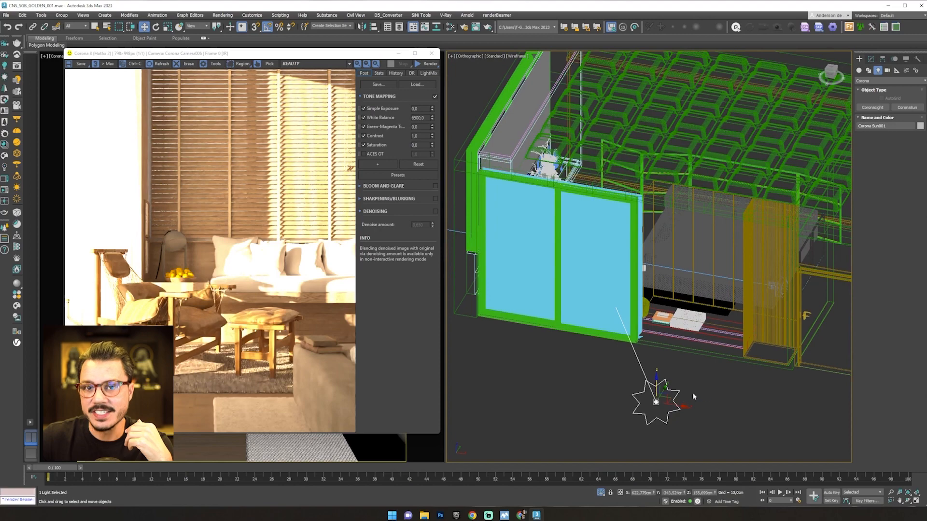
scroll(711, 384, "down", 5)
middle_click_drag(746, 401, 777, 375, "alt")
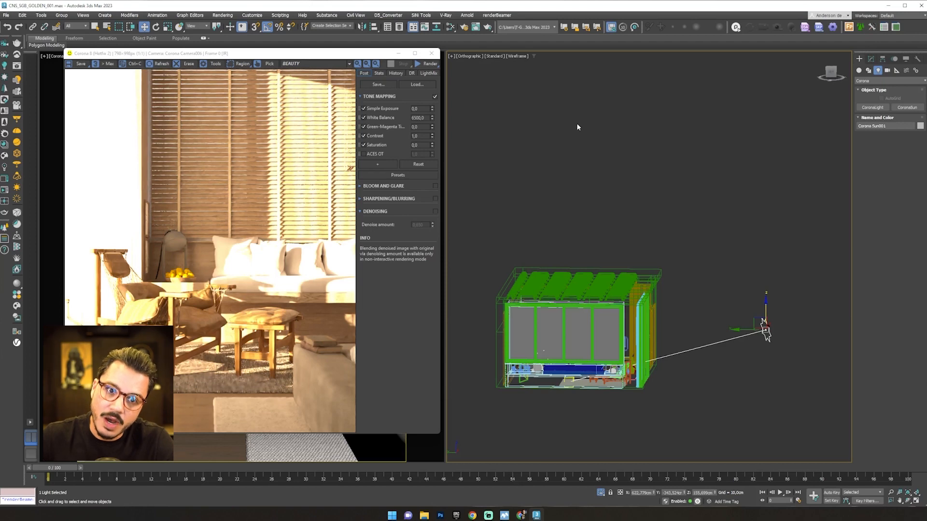
Add a CoronaSky environment from the Corona Sun's parameters and deselect the sun
left_click(871, 59)
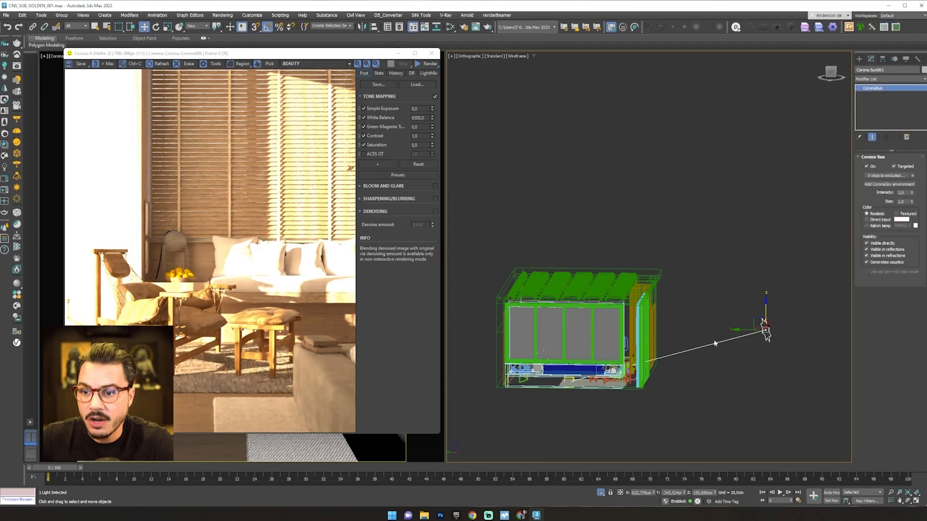
middle_click_drag(766, 268, 737, 237)
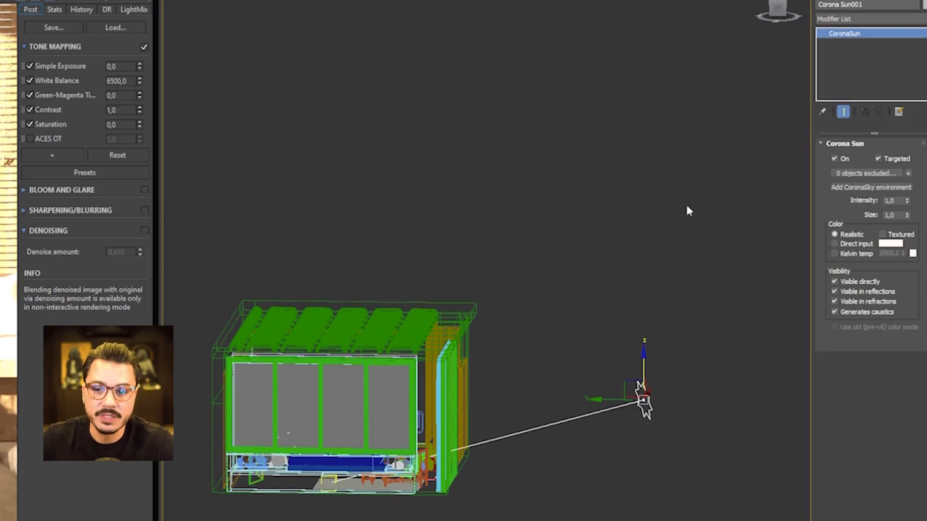
left_click(859, 187)
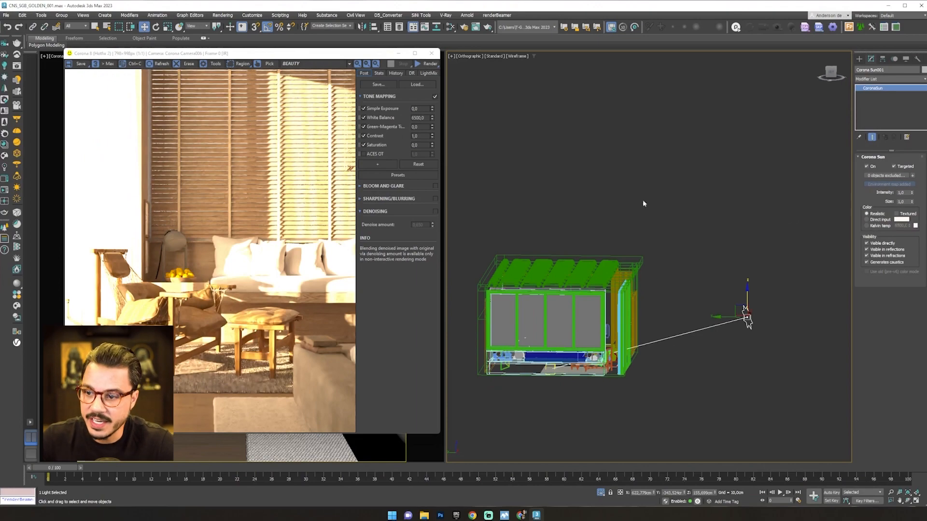
left_click(643, 203)
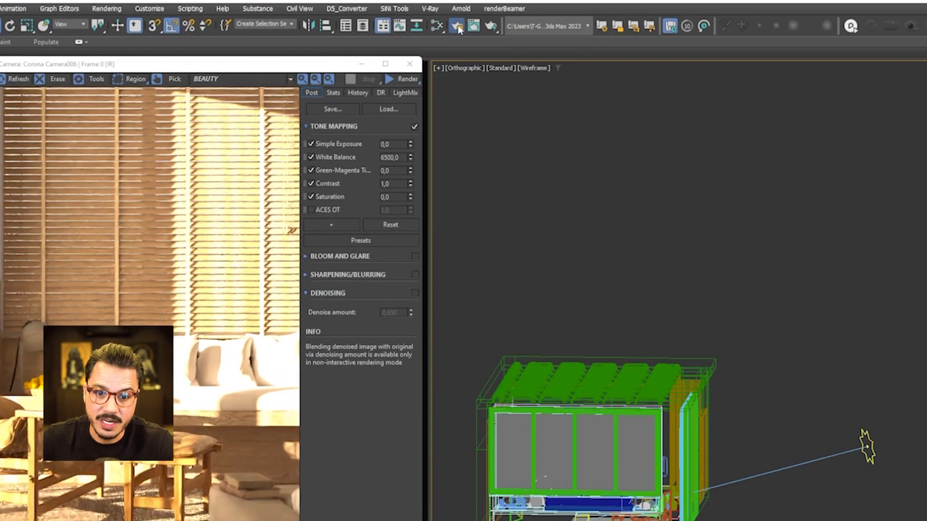
Check the scene environment in Render Setup and copy its Skylight environment (CoronaSky) map into the first Material Editor slot
left_click(458, 27)
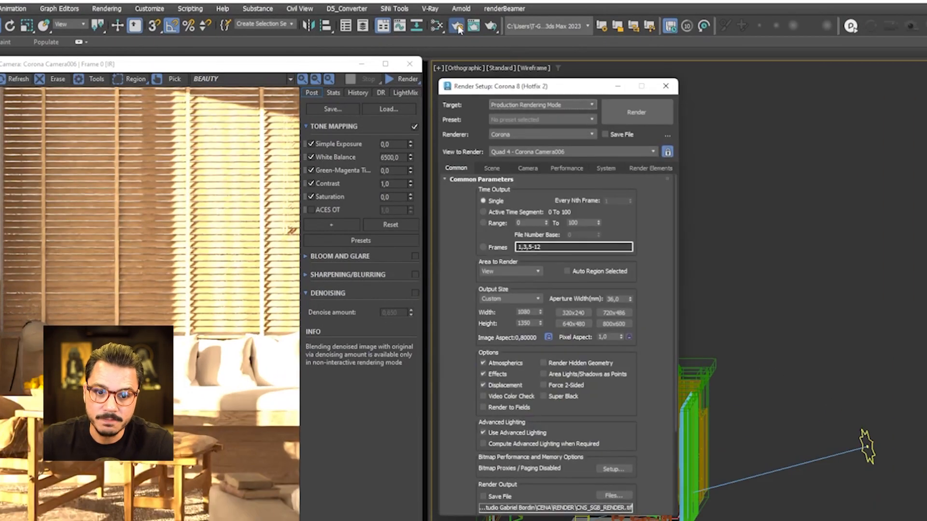
left_click(492, 168)
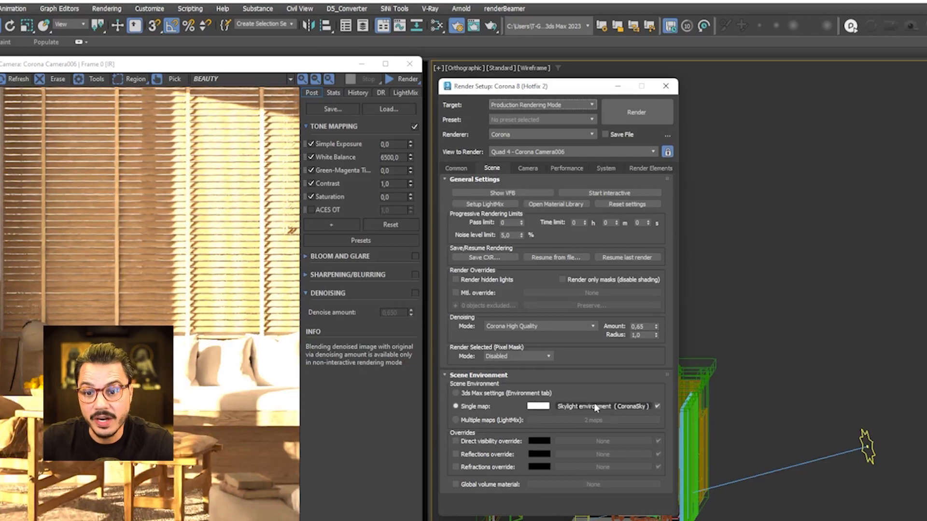
left_click(739, 311)
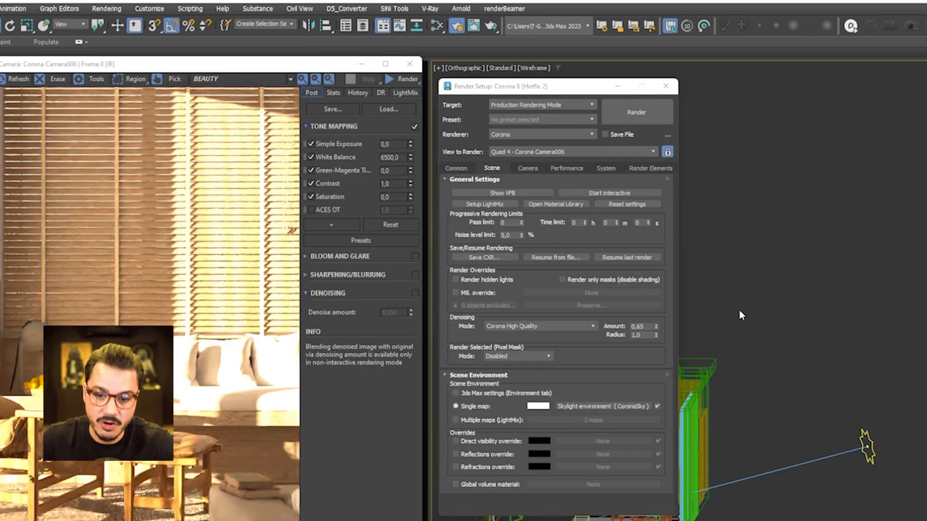
key("m")
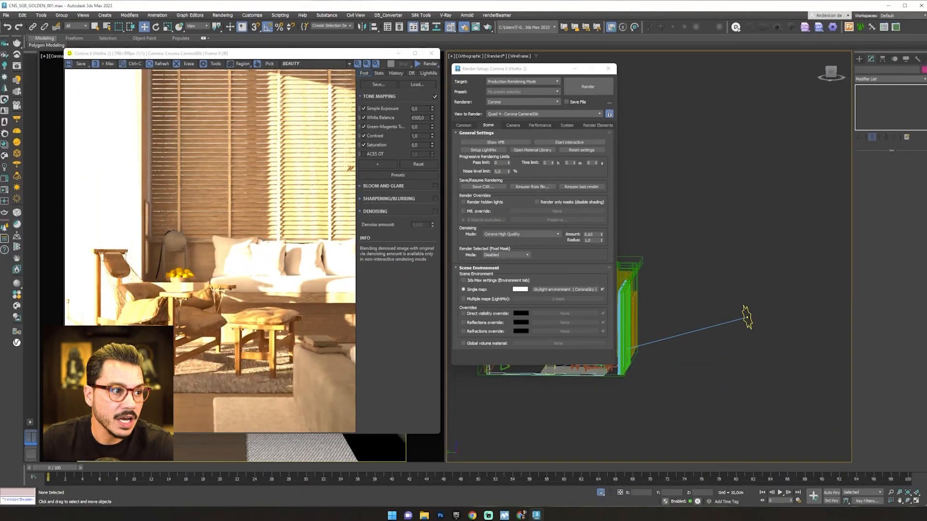
key("m")
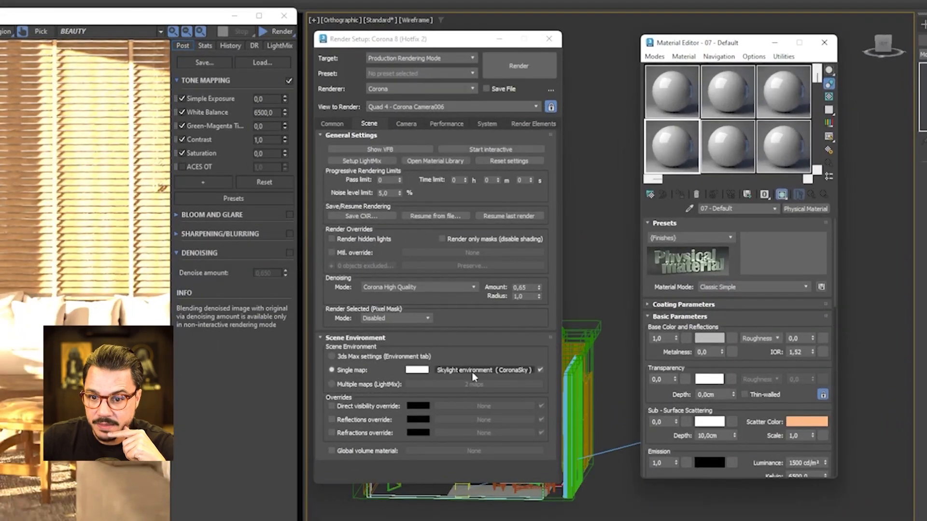
left_click_drag(481, 372, 677, 97)
left_click(725, 294)
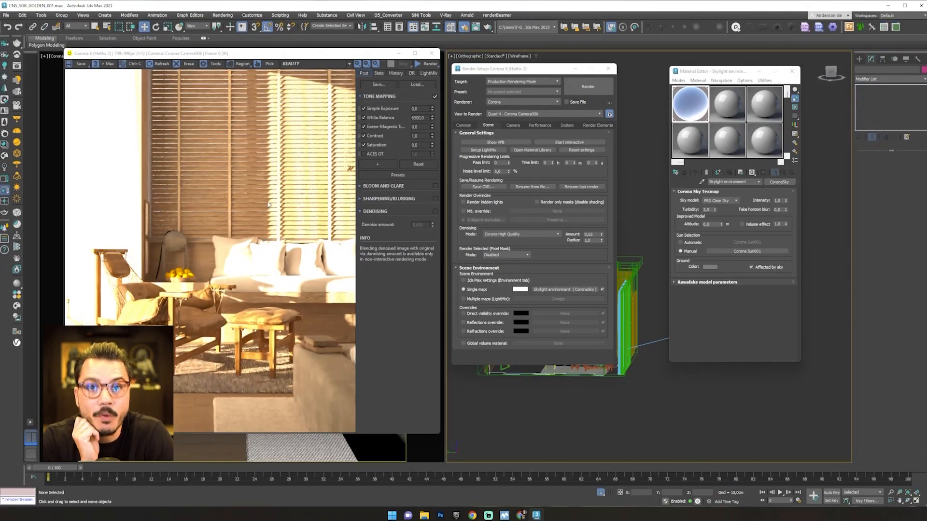
Render the scene with the CoronaSky environment, and switch to Pinterest in the browser to review the golden-hour reference board
key("shift+q")
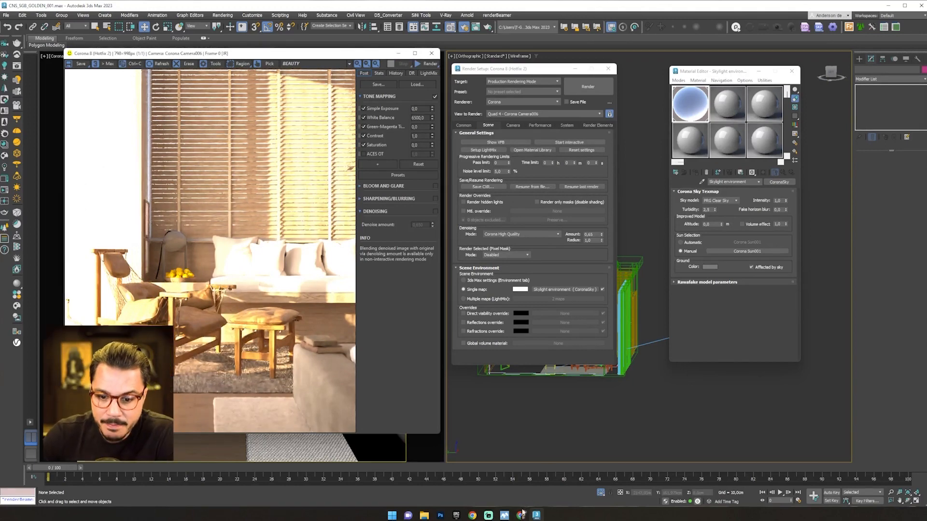
mouse_move(522, 513)
left_click(517, 484)
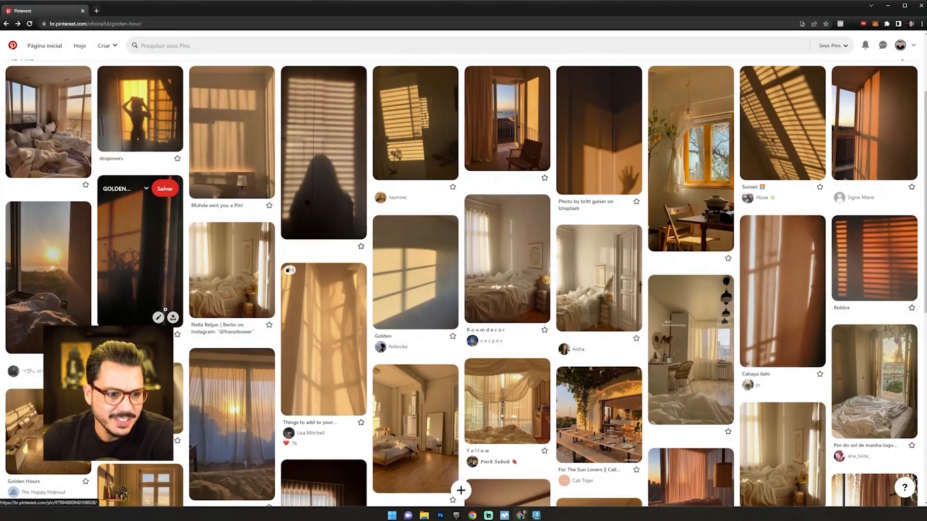
scroll(219, 272, "up", 1)
scroll(218, 271, "up", 1)
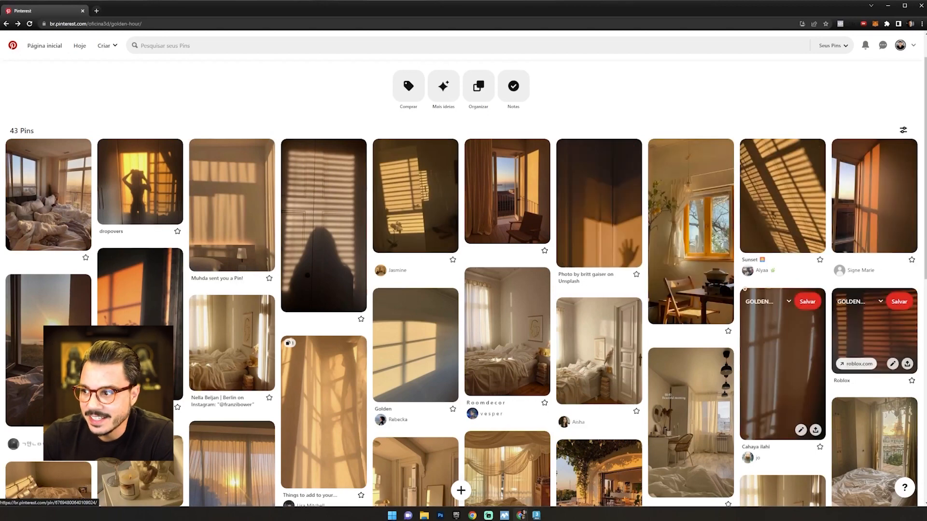
Finish reviewing the reference board, switch back to 3ds Max and set the Corona frame buffer's Simple Exposure to -3
scroll(505, 276, "down", 4)
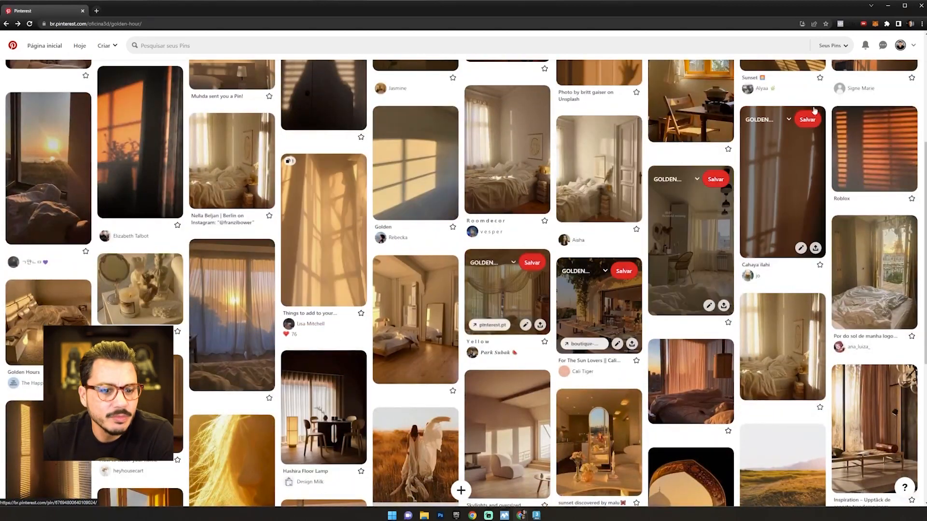
left_click(888, 7)
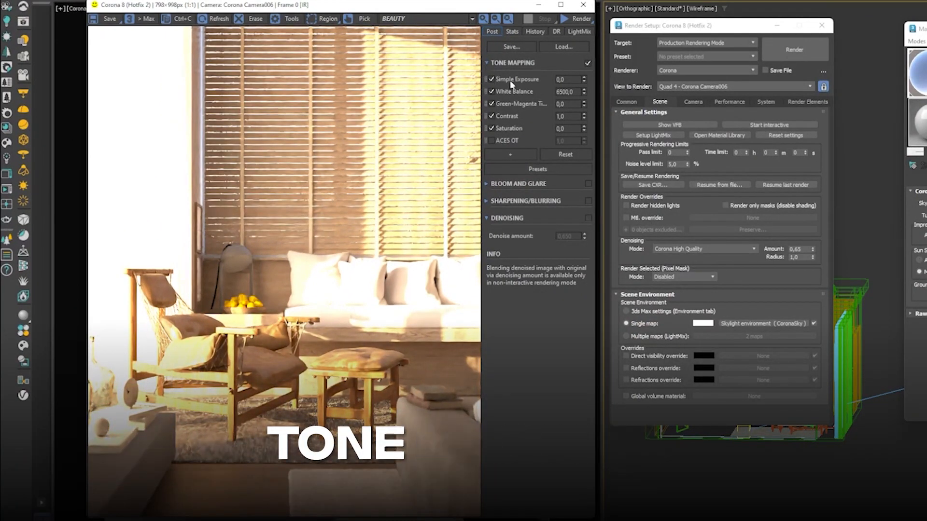
double_click(573, 79)
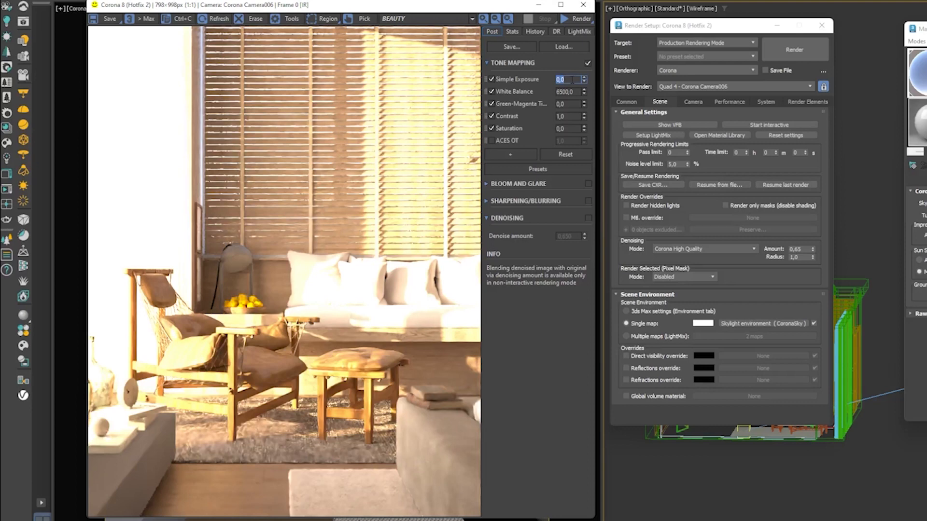
type("-2")
key("Return")
type("-3")
key("Return")
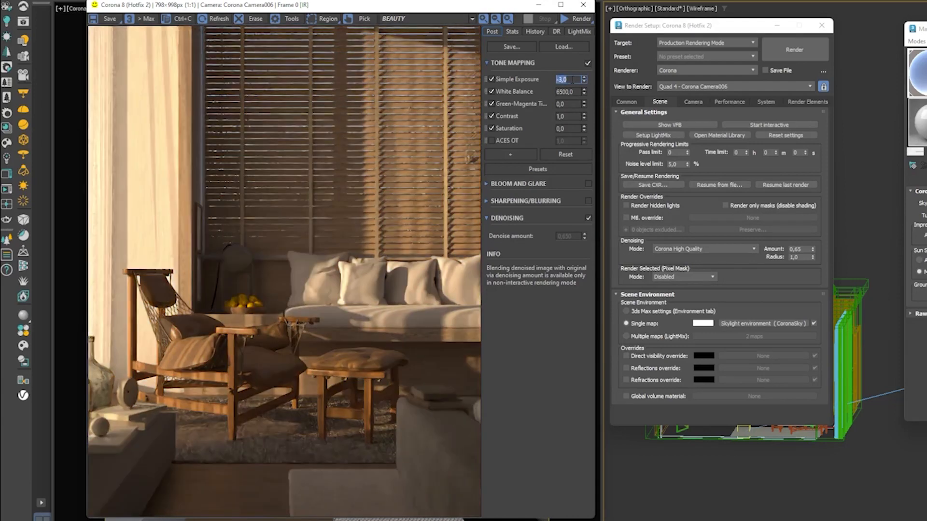
left_click(572, 80)
Examine the lit curtain and the shadow edges beside the blinds up close in the render
scroll(138, 110, "up", 1)
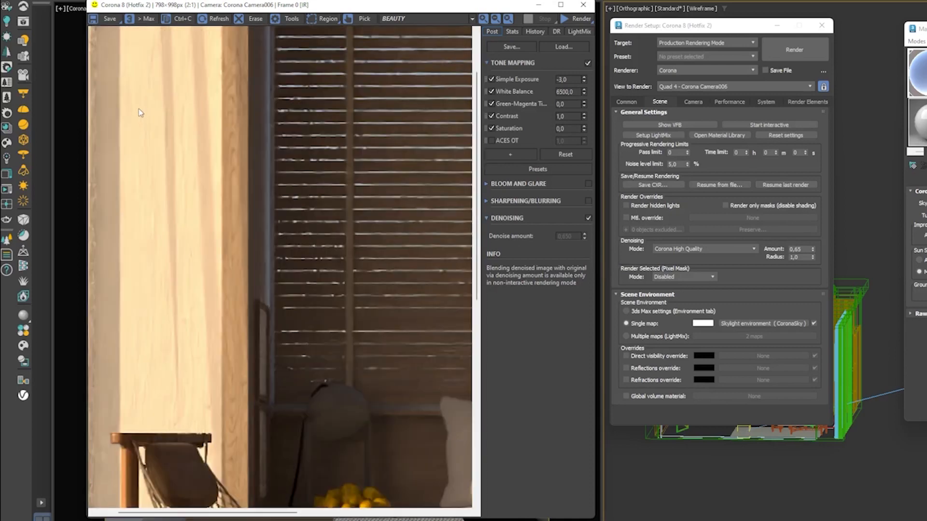
middle_click_drag(174, 88, 216, 65)
scroll(236, 152, "up", 1)
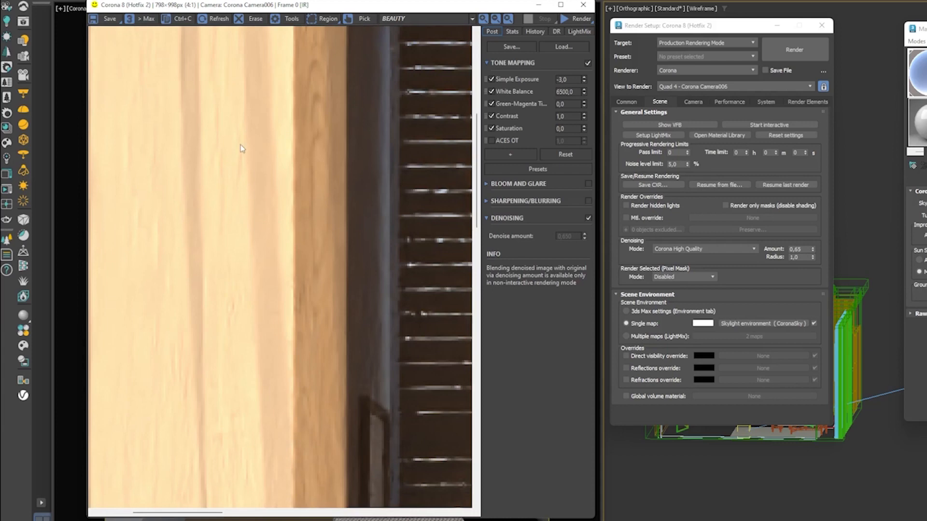
scroll(228, 136, "down", 1)
scroll(229, 139, "down", 1)
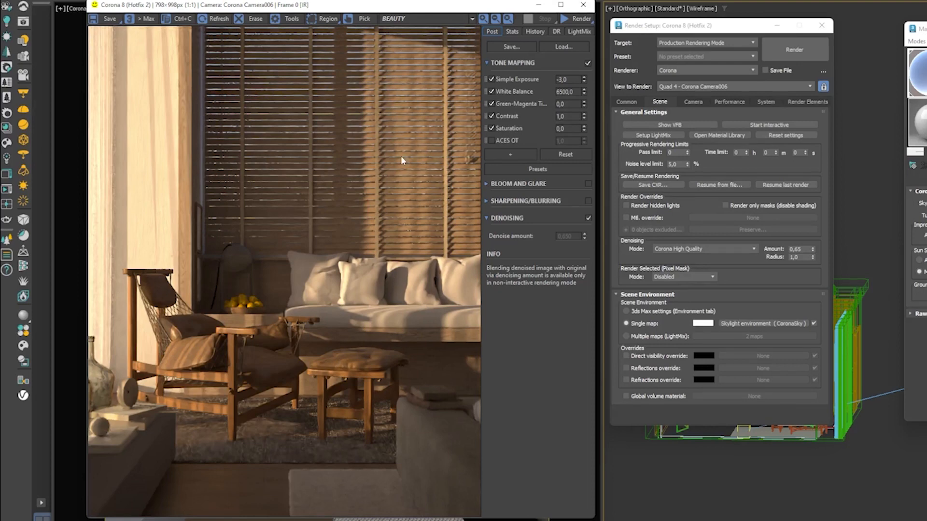
Select the Corona Sun, check the shadows on the render's cushions, and set the sun's Size to 3
left_click(918, 29)
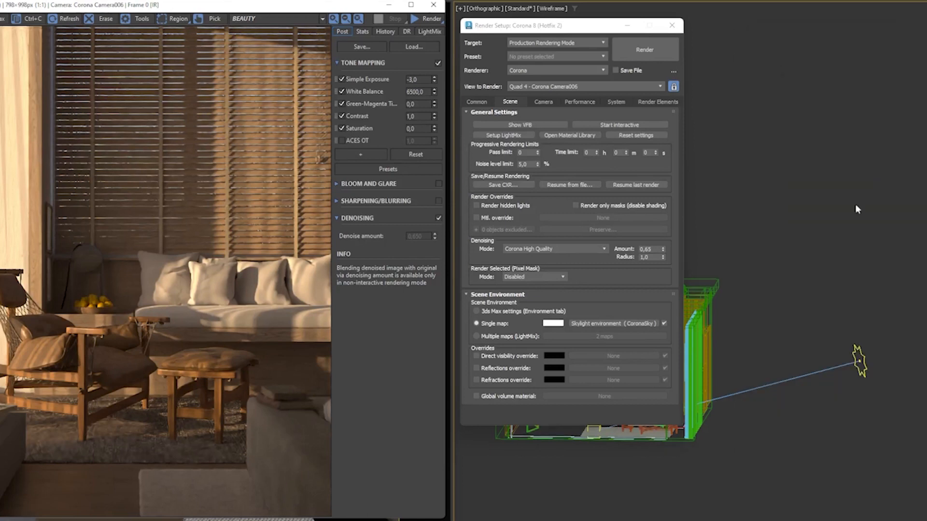
left_click(859, 361)
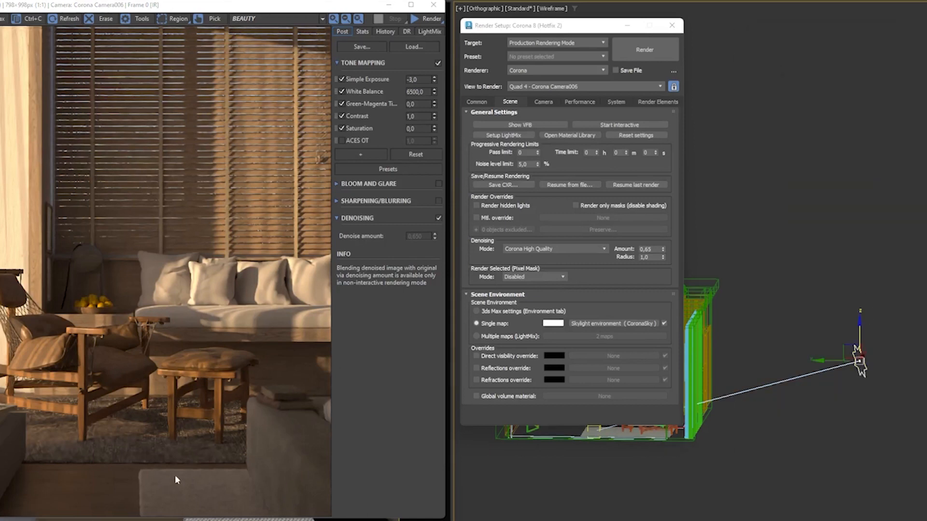
scroll(206, 300, "up", 1)
middle_click_drag(279, 246, 144, 283)
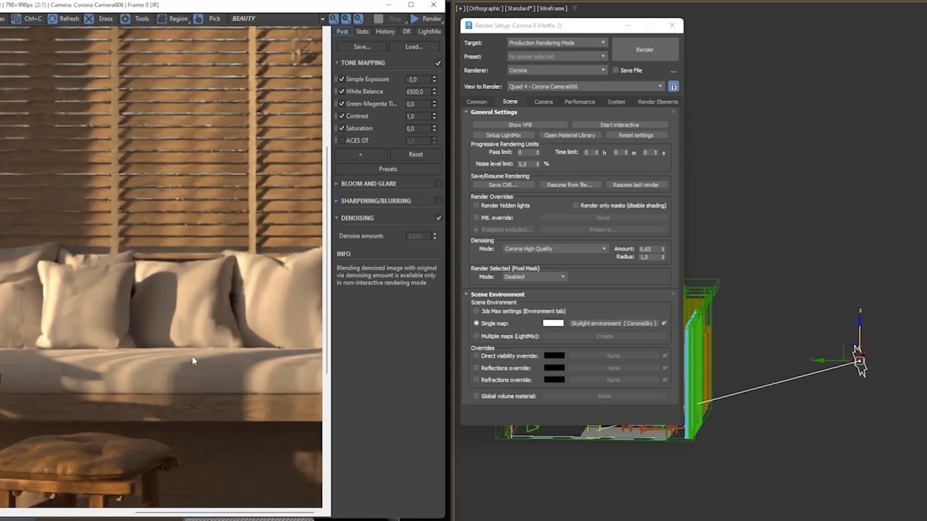
scroll(195, 360, "down", 1)
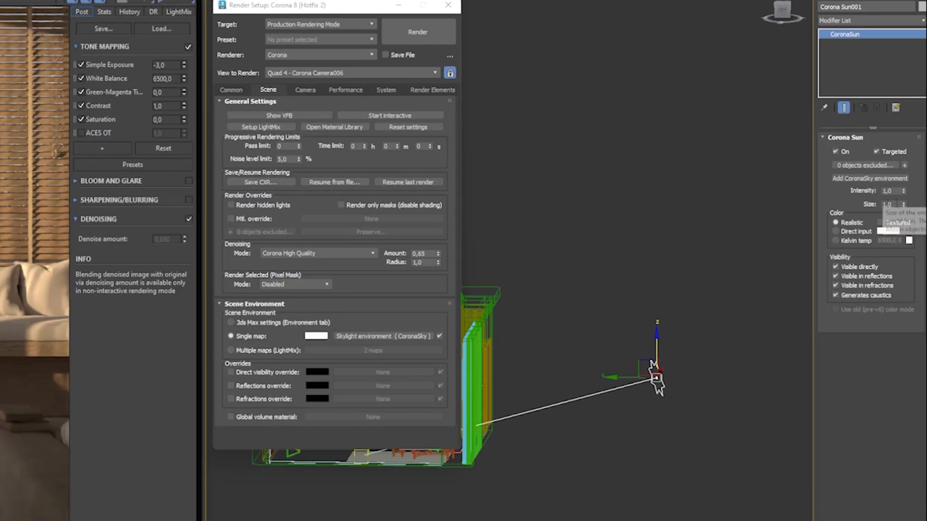
left_click(893, 204)
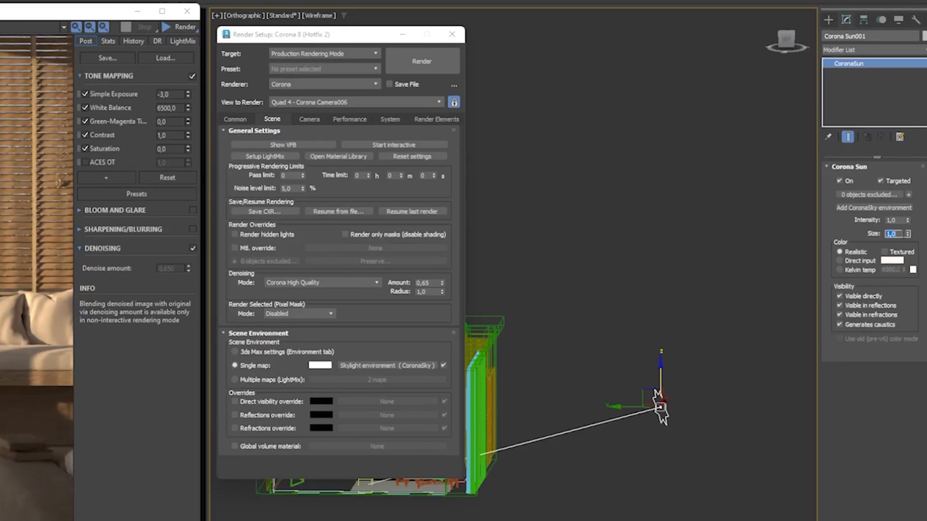
type("3")
key("Return")
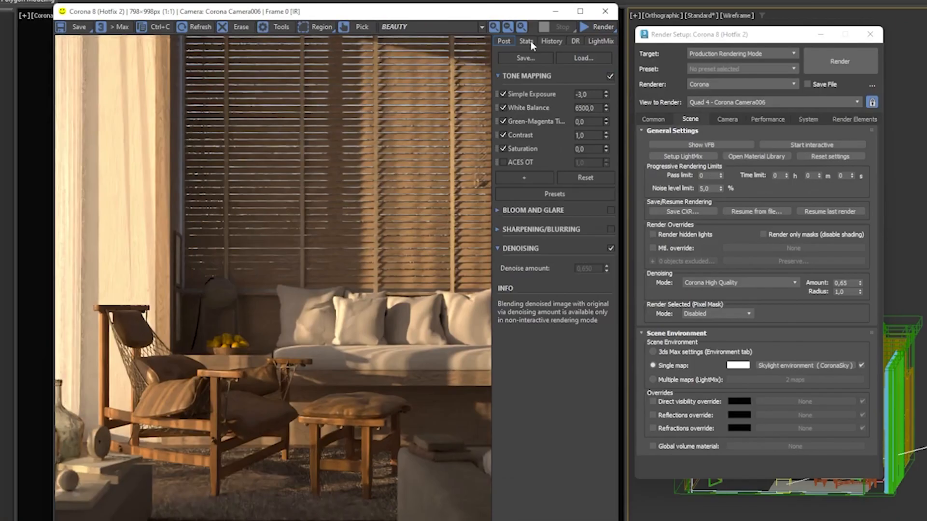
Store the current frame buffer image in the render history and render the scene with the changed sun size
left_click(133, 42)
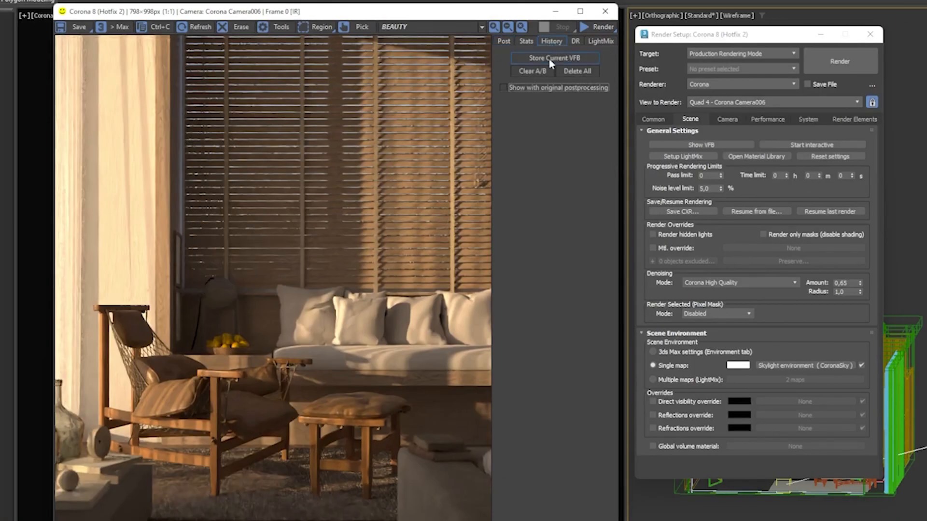
left_click(553, 58)
left_click(504, 41)
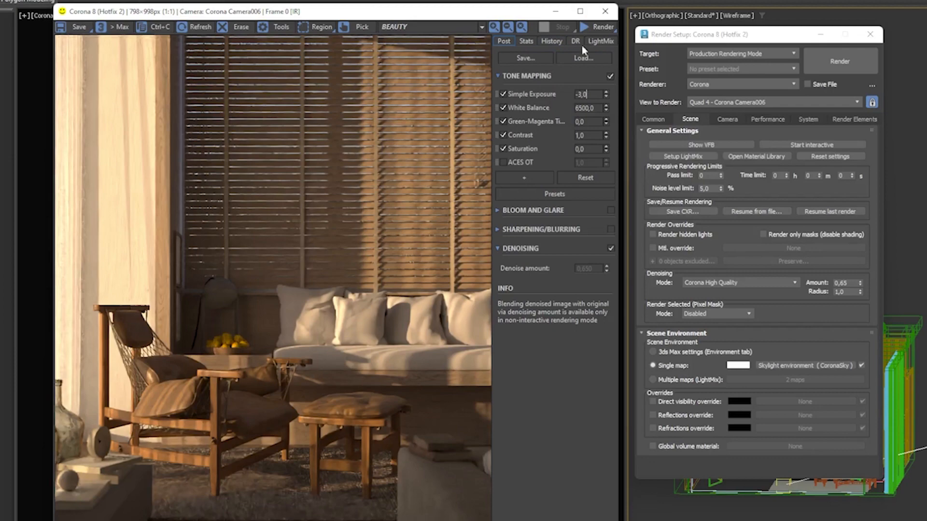
left_click(604, 27)
left_click(598, 40)
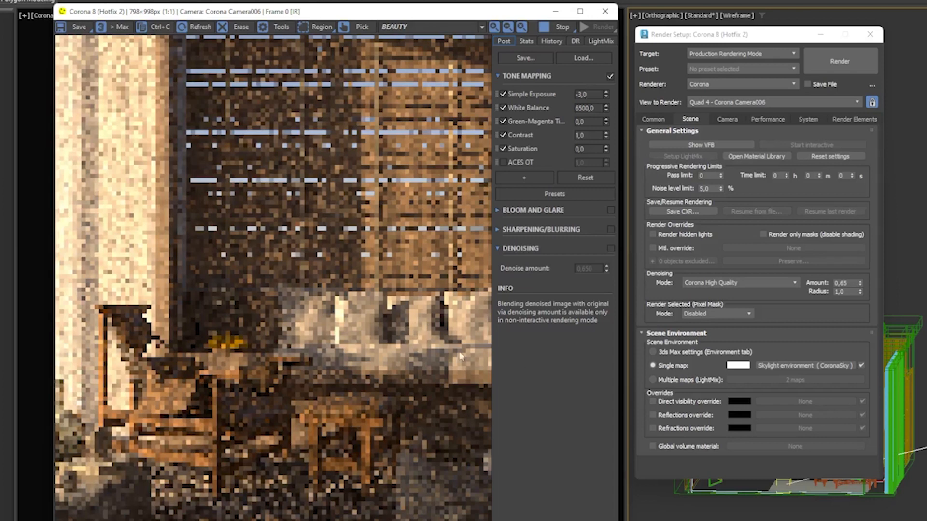
Examine the shadows around the cushions, compare the stored render with the current one side by side, and stop the render
scroll(425, 334, "up", 1)
scroll(409, 371, "down", 1)
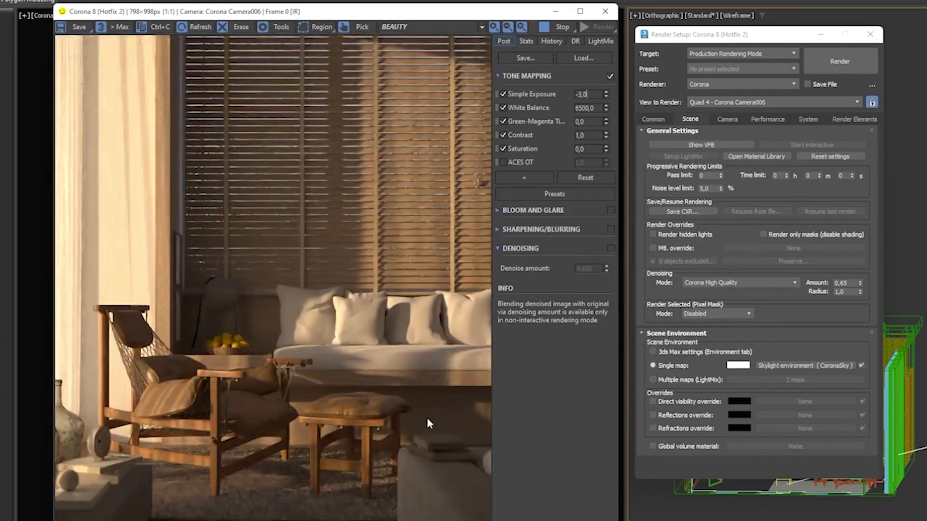
scroll(304, 333, "up", 1)
scroll(338, 337, "up", 1)
scroll(345, 344, "down", 2)
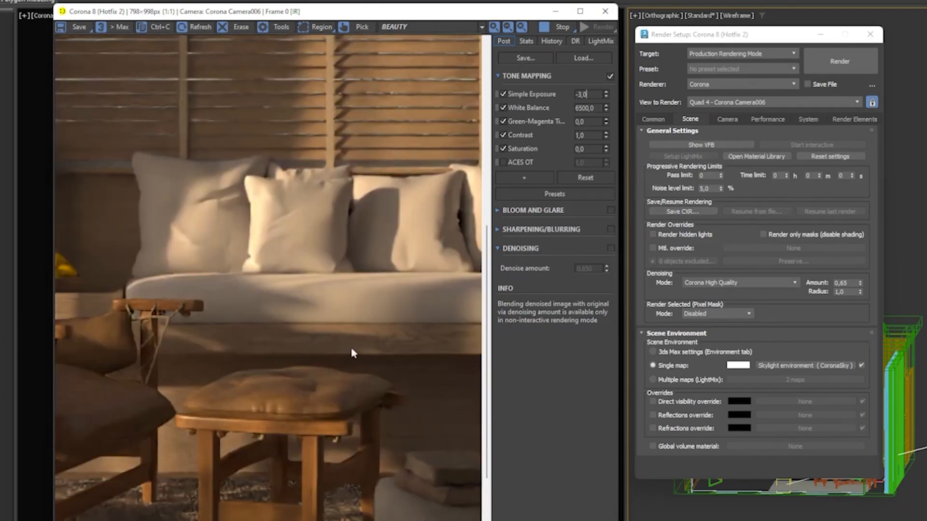
left_click(550, 42)
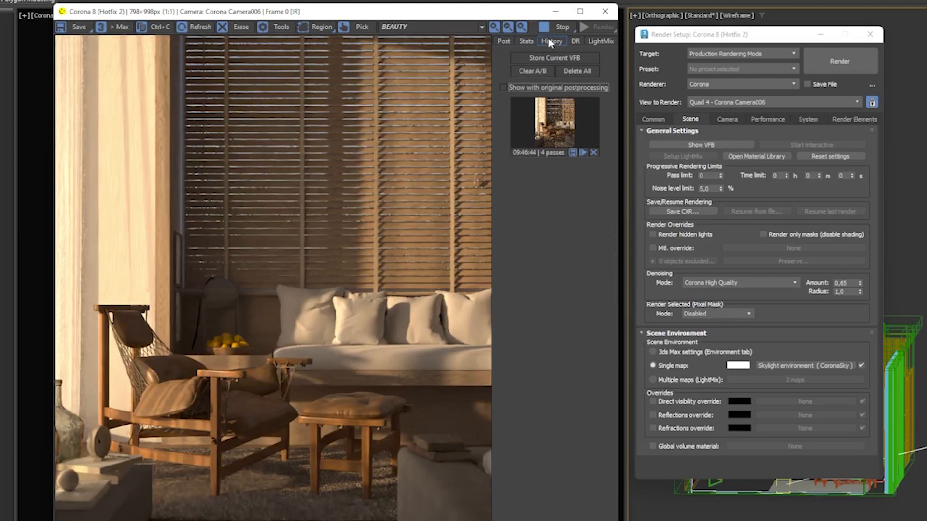
left_click(554, 121)
left_click_drag(268, 341, 388, 357)
left_click_drag(476, 357, 140, 395)
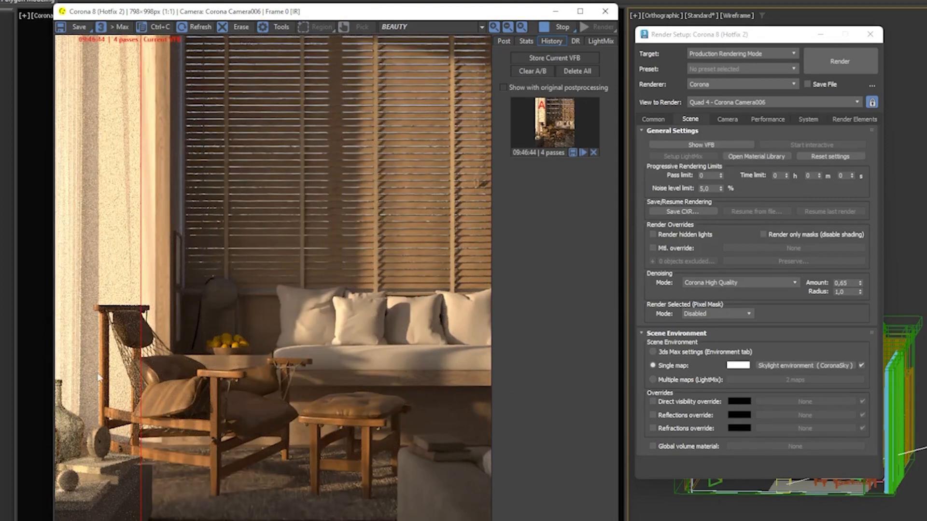
left_click_drag(141, 371, 491, 378)
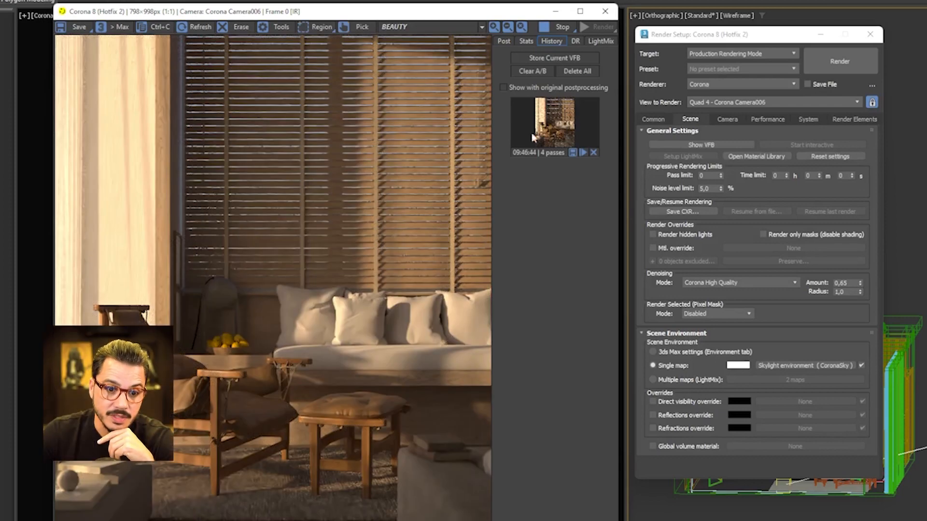
left_click(560, 27)
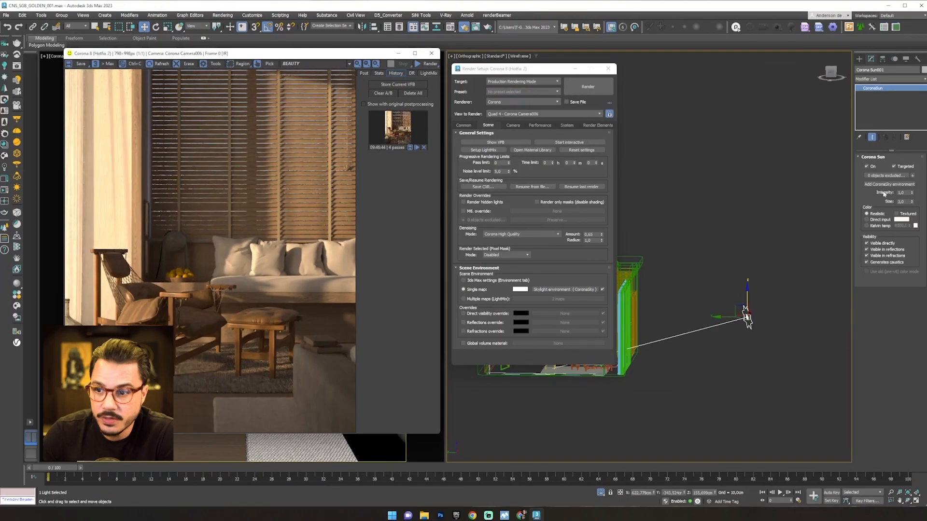
Switch to Pinterest in the browser, examine the light and shadows in the golden-hour pins, and return to 3ds Max
left_click(902, 202)
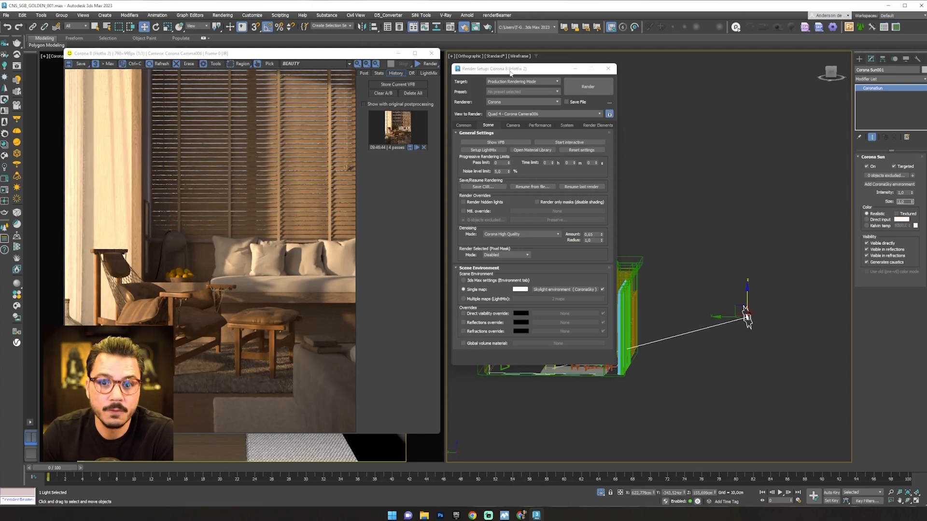
left_click_drag(510, 71, 508, 68)
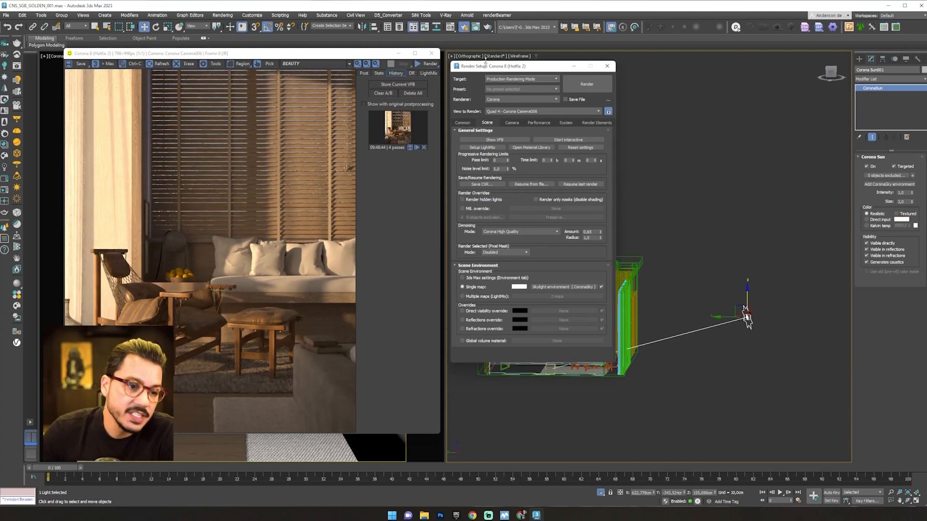
left_click(520, 515)
left_click(535, 490)
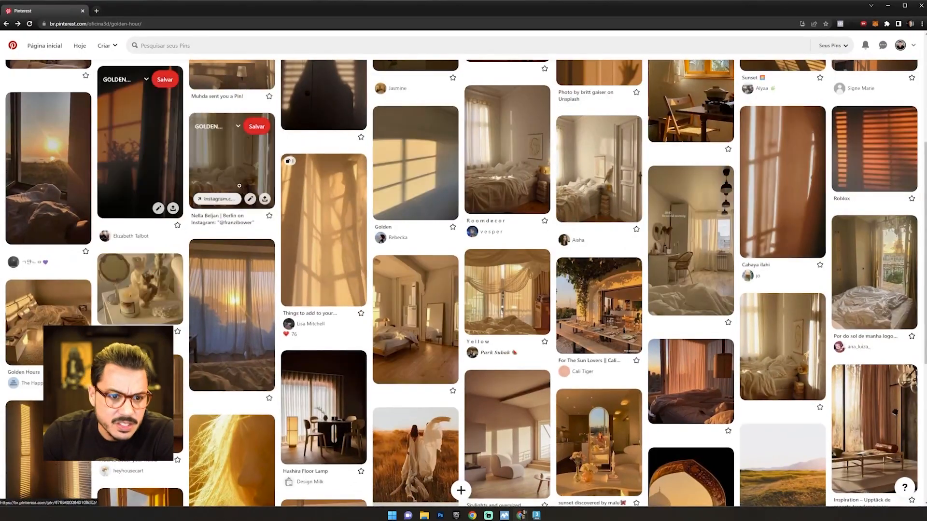
scroll(324, 270, "down", 3)
scroll(323, 260, "down", 2)
scroll(536, 295, "up", 15)
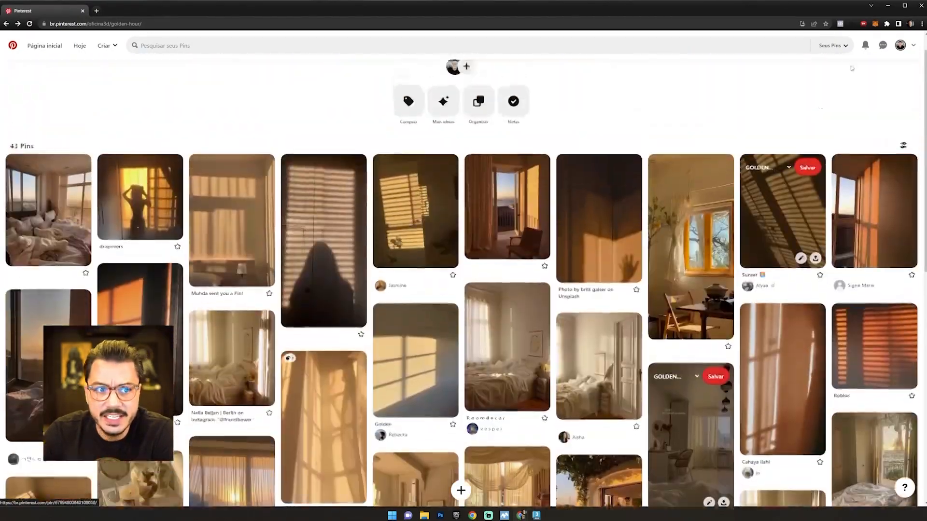
left_click(887, 6)
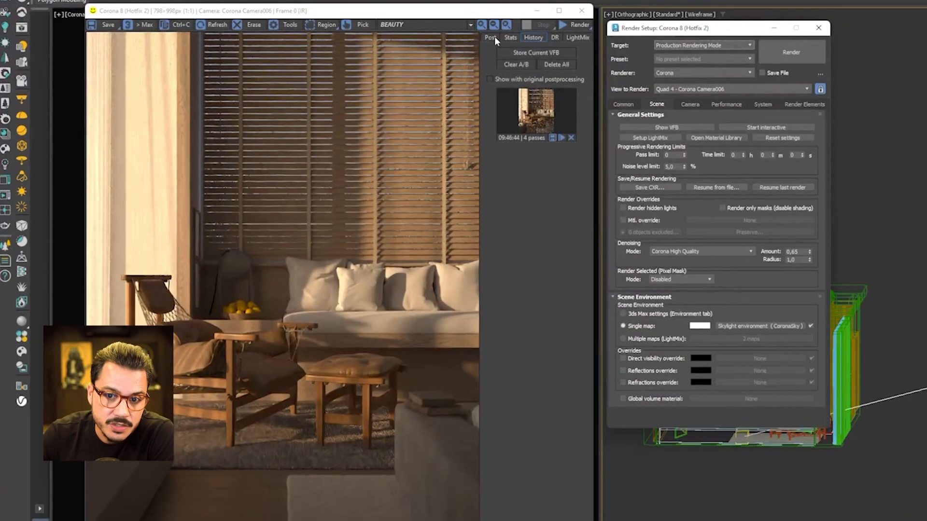
Try a Simple Exposure of 0 in the render's tone mapping and restore it to -3
left_click(366, 72)
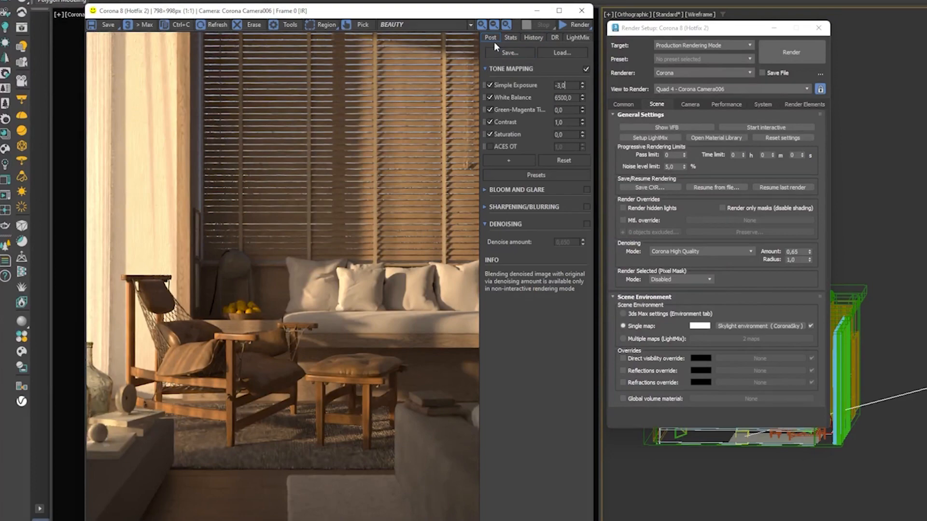
left_click_drag(568, 86, 544, 88)
type("0")
key("Return")
type("-3")
key("Return")
Try White Balance values of 4500 and 6500 in the tone mapping, and settle on 8500
double_click(571, 97)
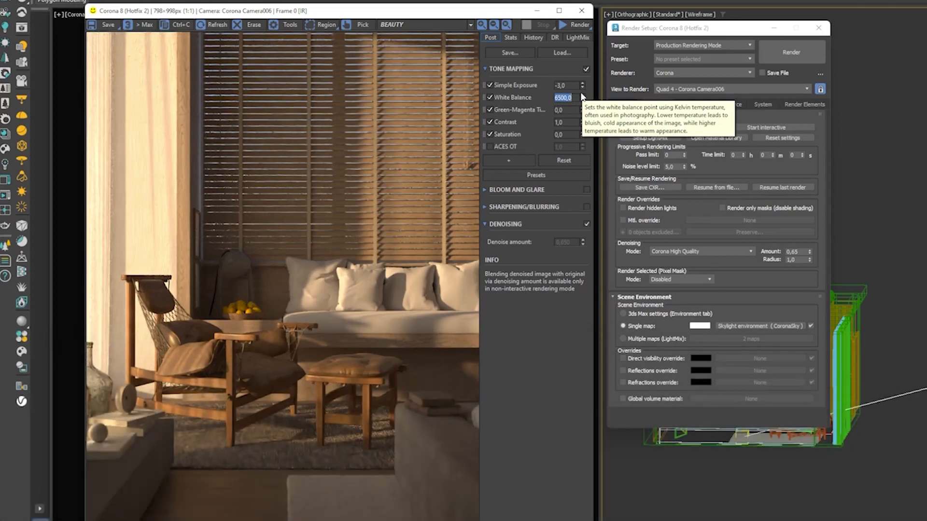
type("4500")
key("Return")
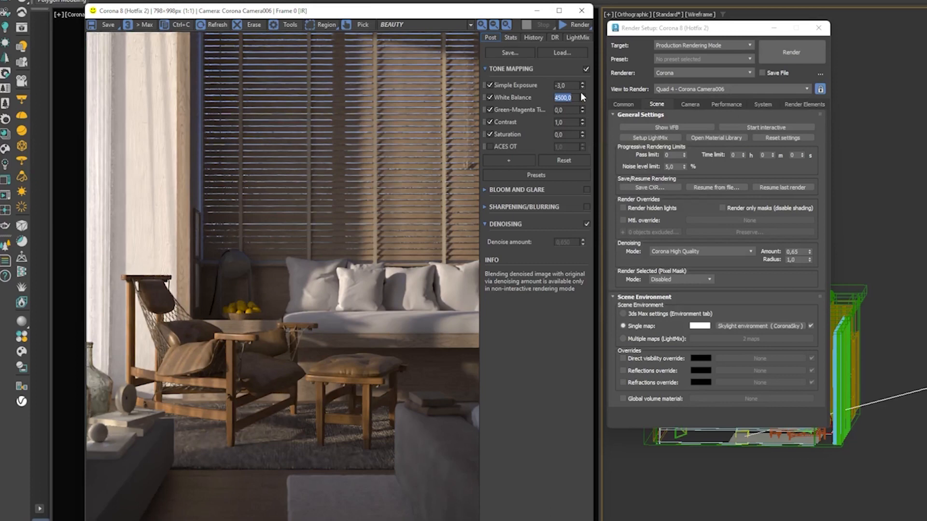
type("6500")
key("Return")
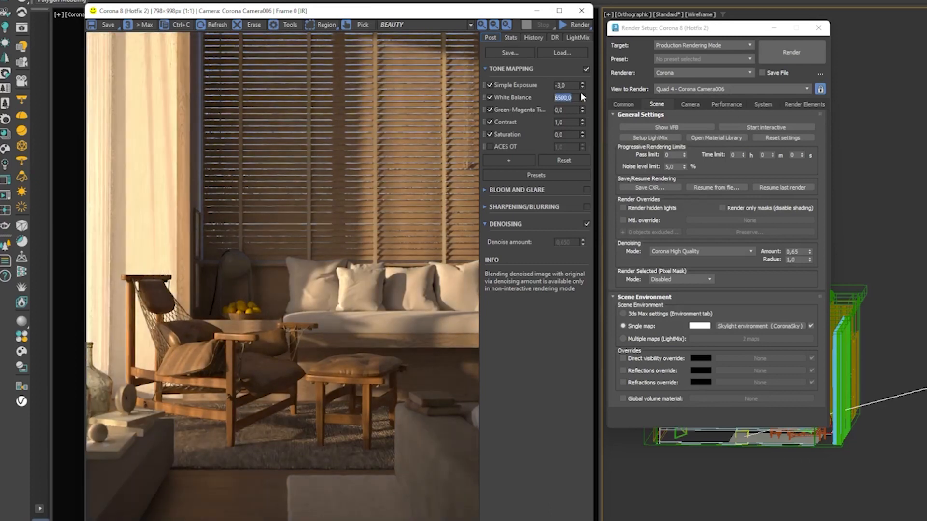
type("8500")
key("Return")
Try Contrast values including 5 and 10 in the tone mapping, and settle on 4
left_click(566, 122)
type("2")
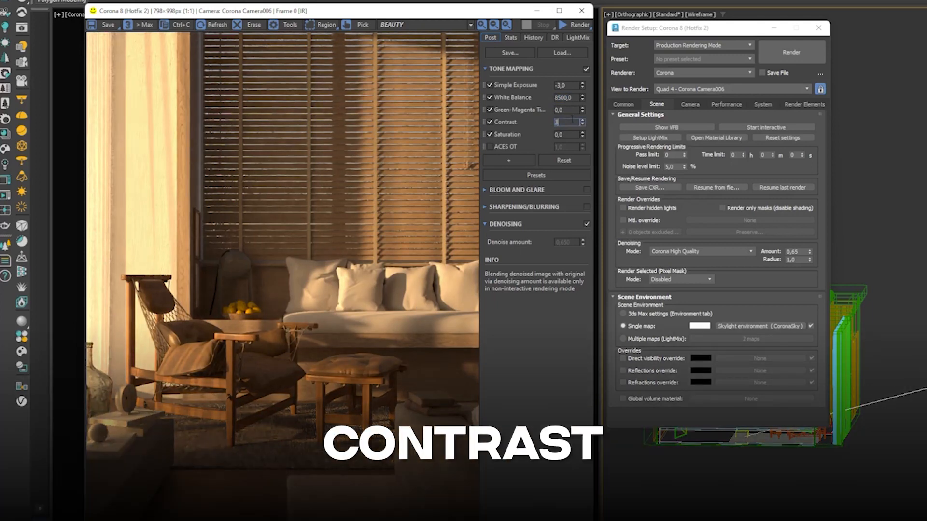
key("Return")
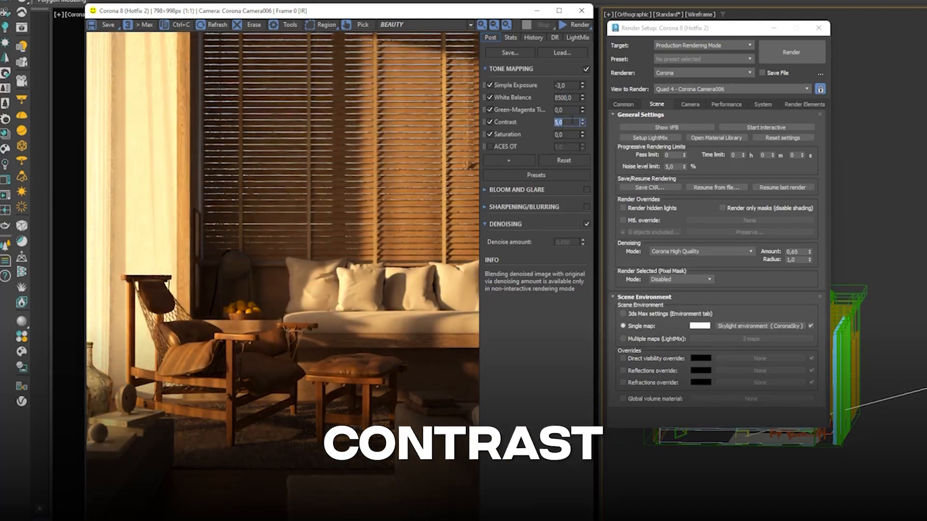
type("3")
key("Return")
type("10")
key("Return")
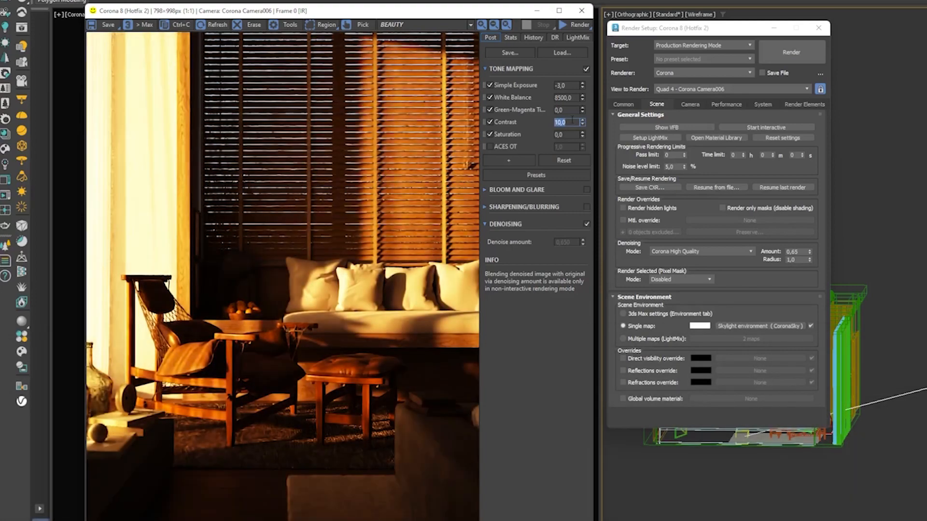
type("5")
key("Return")
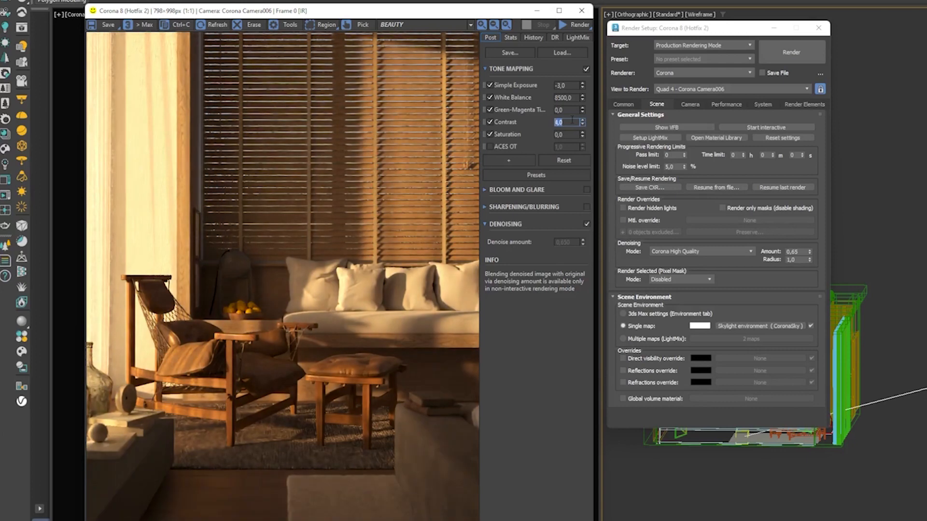
Add a Reinhard Highlight Compression operator to the tone mapping and check the sunlit curtain beside the armchair up close
scroll(572, 119, "down", 1)
left_click(520, 160)
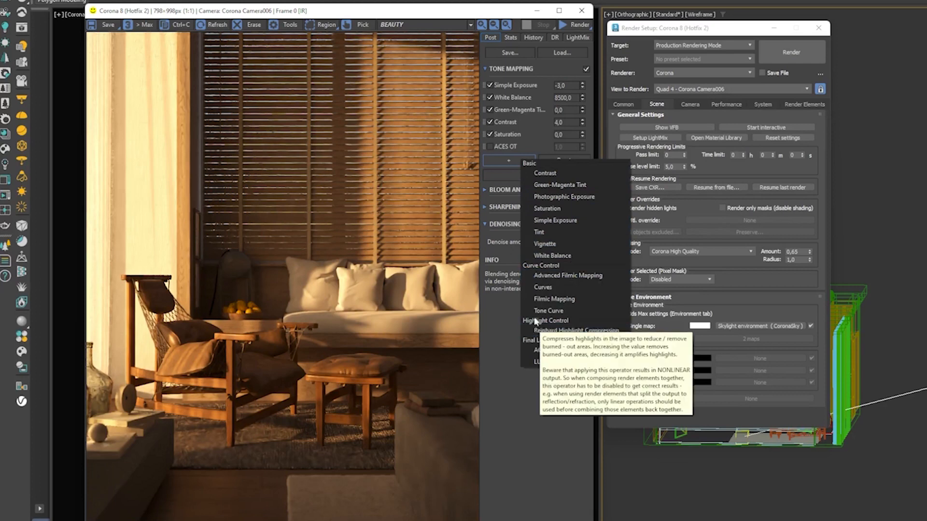
left_click(568, 332)
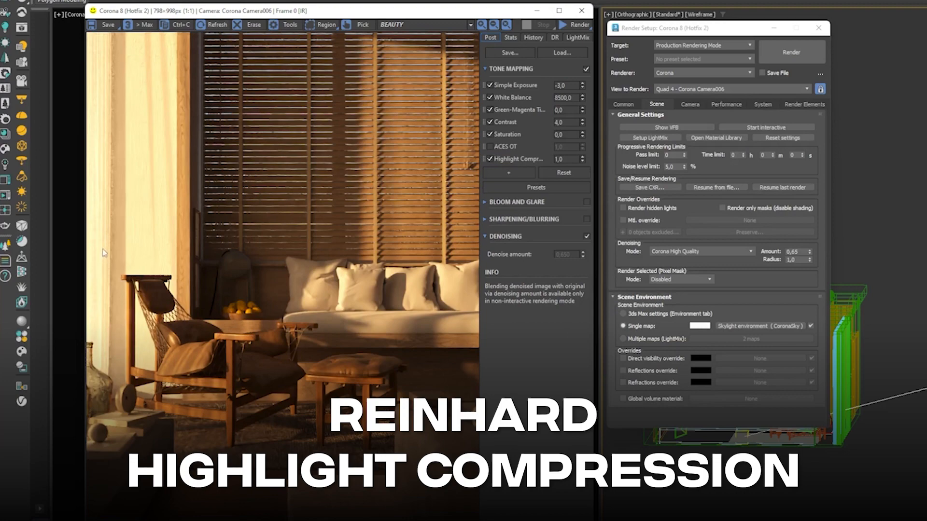
scroll(107, 283, "up", 2)
middle_click_drag(153, 307, 204, 282)
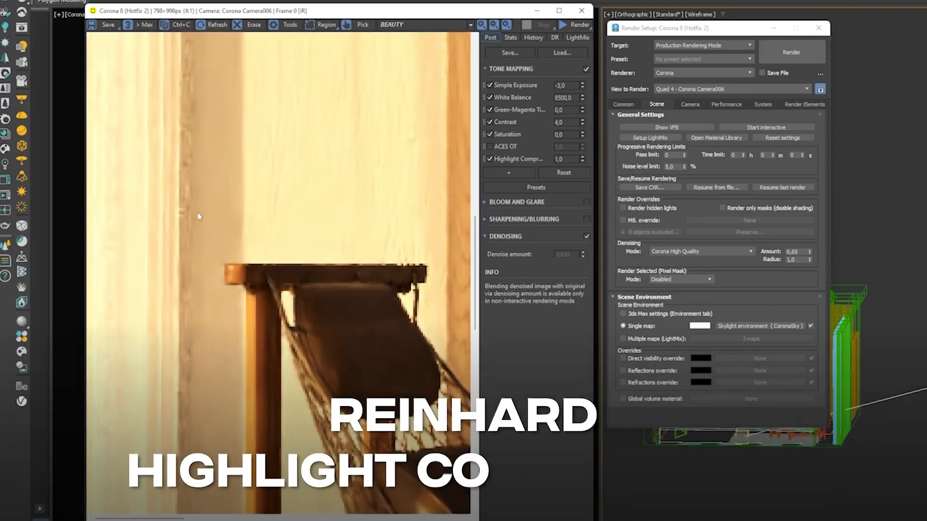
scroll(406, 185, "down", 2)
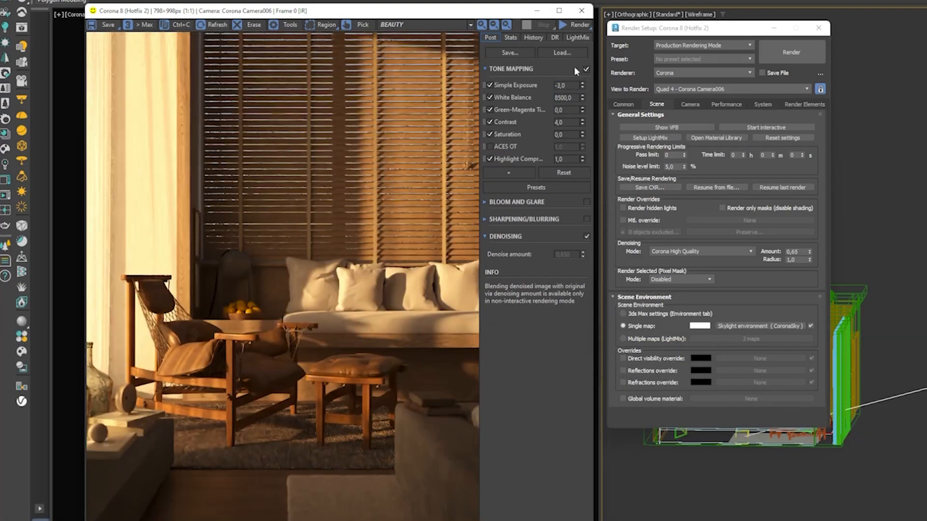
Set the Simple Exposure to -2 in the tone mapping and check the bright curtain area up close
left_click(574, 84)
left_click_drag(572, 85, 551, 85)
type("-2,0")
key("Return")
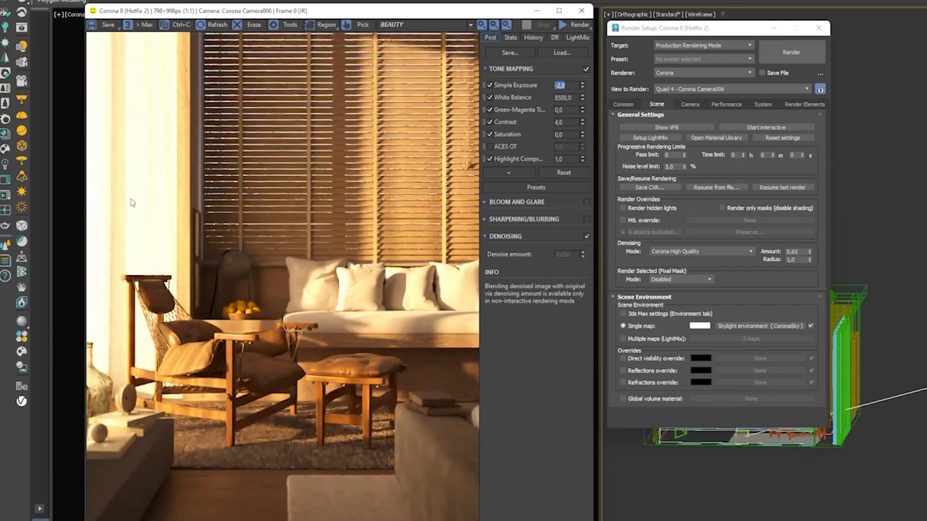
scroll(132, 215, "up", 1)
middle_click_drag(354, 258, 389, 251)
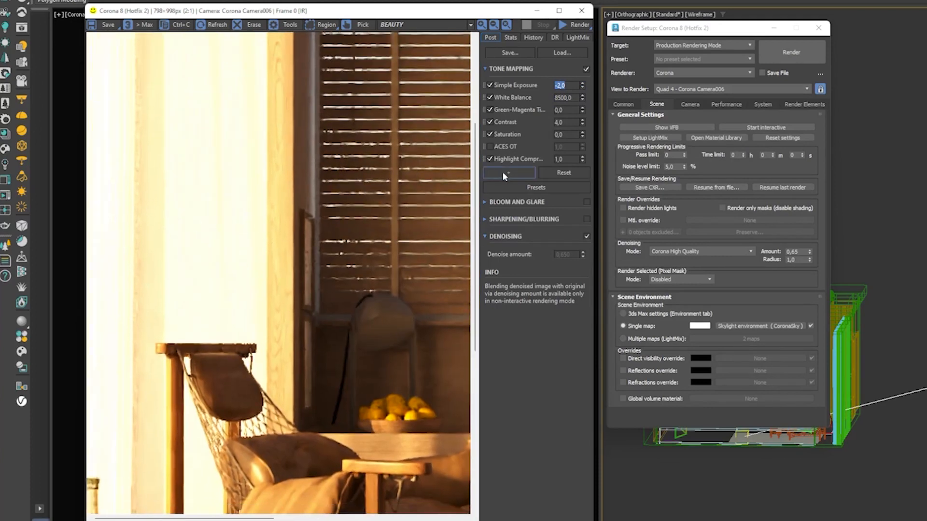
Try Highlight Compression values of 3 and 2.5 in the tone mapping, and settle on 2
left_click(574, 160)
double_click(574, 159)
type("2")
key("Return")
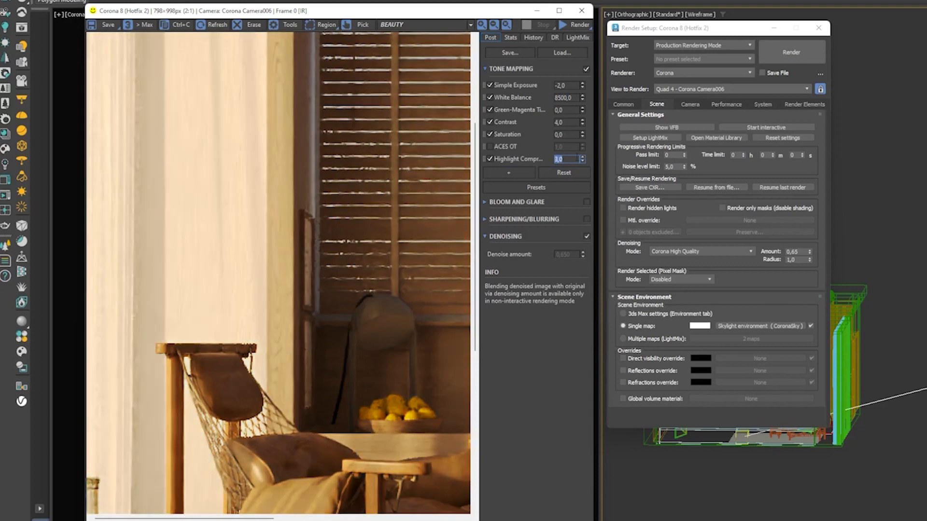
type("2,5")
key("Return")
scroll(326, 204, "down", 1)
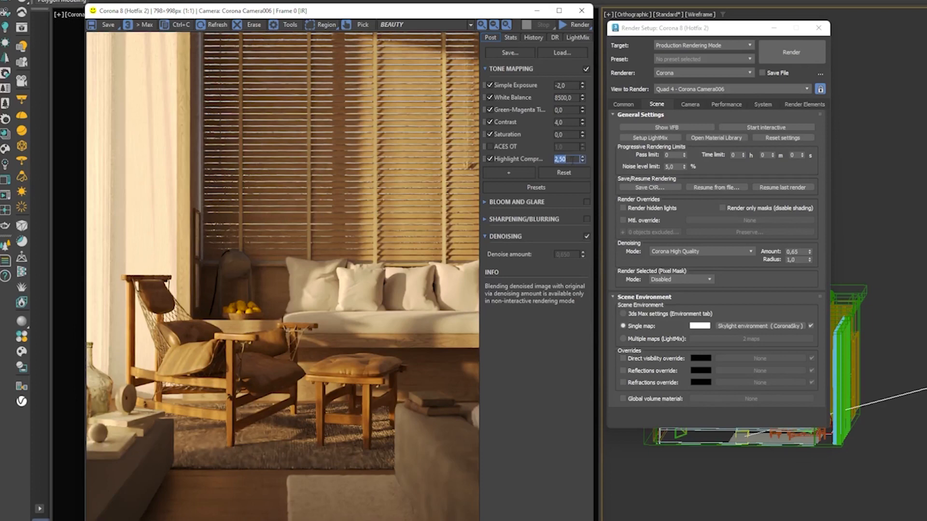
type("2")
key("Return")
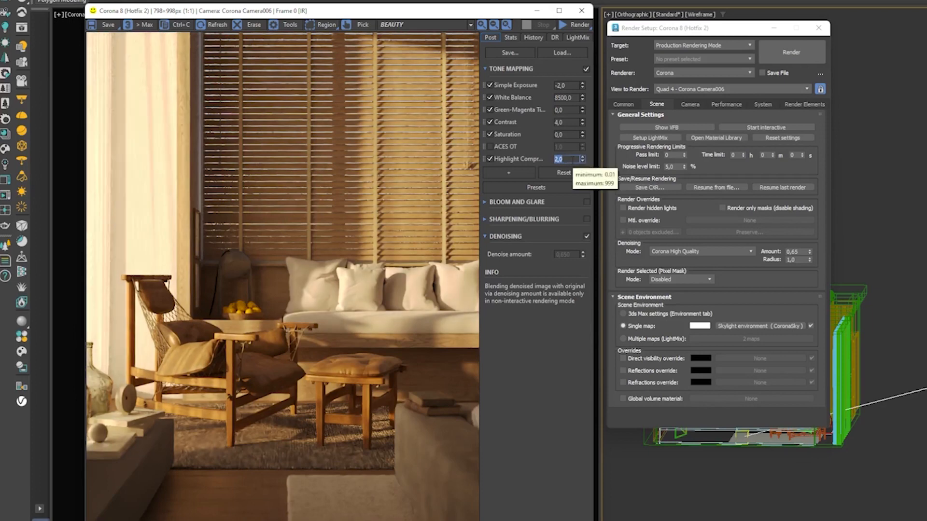
Try Saturation values of 0.20 and 0.1 in the tone mapping, and settle on 0.01
double_click(565, 135)
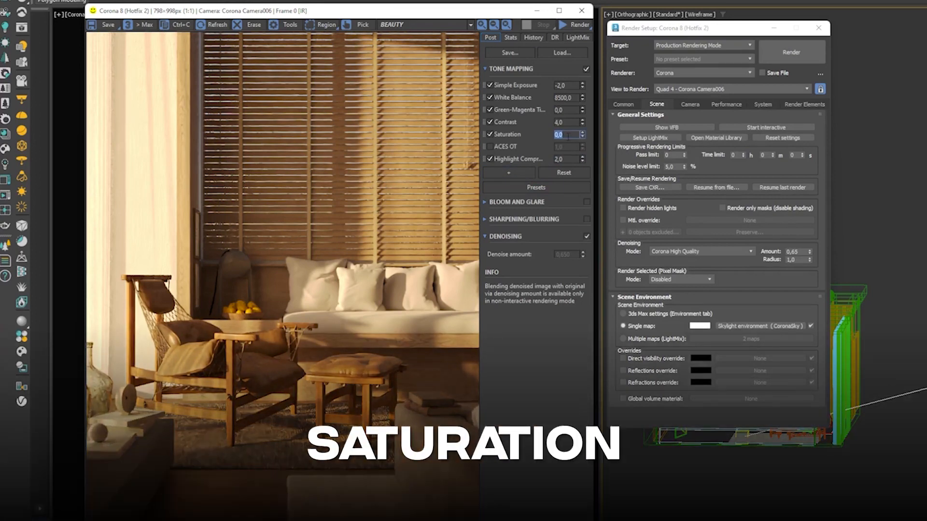
type("0,20")
key("Return")
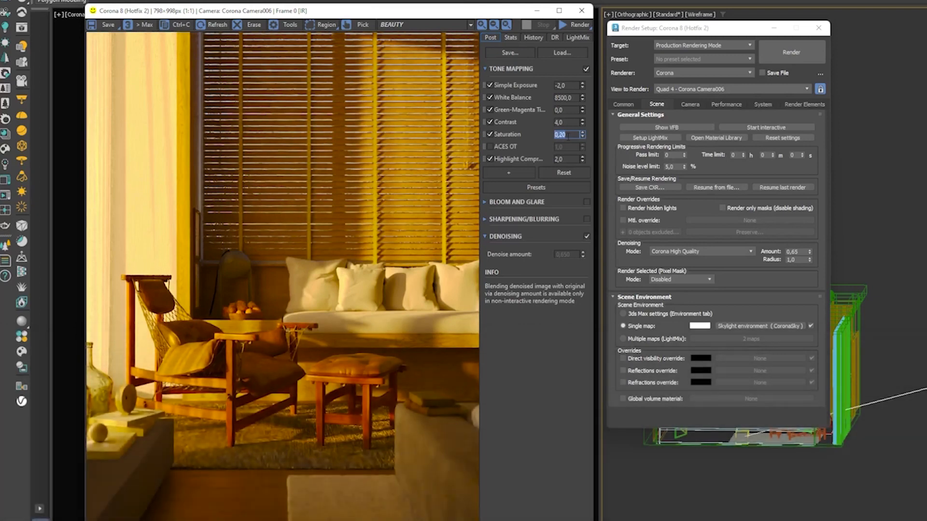
type("0,1")
key("Return")
type("0,01")
key("Return")
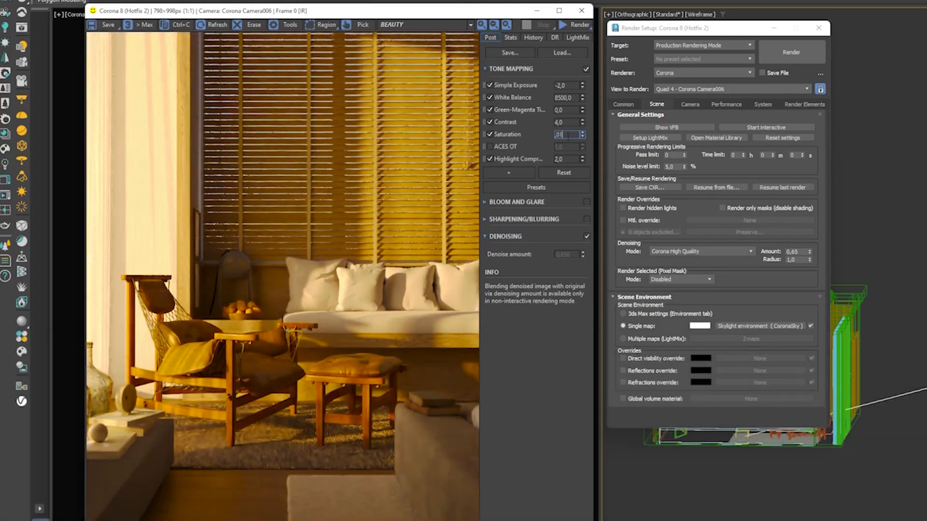
type("0,02")
key("Return")
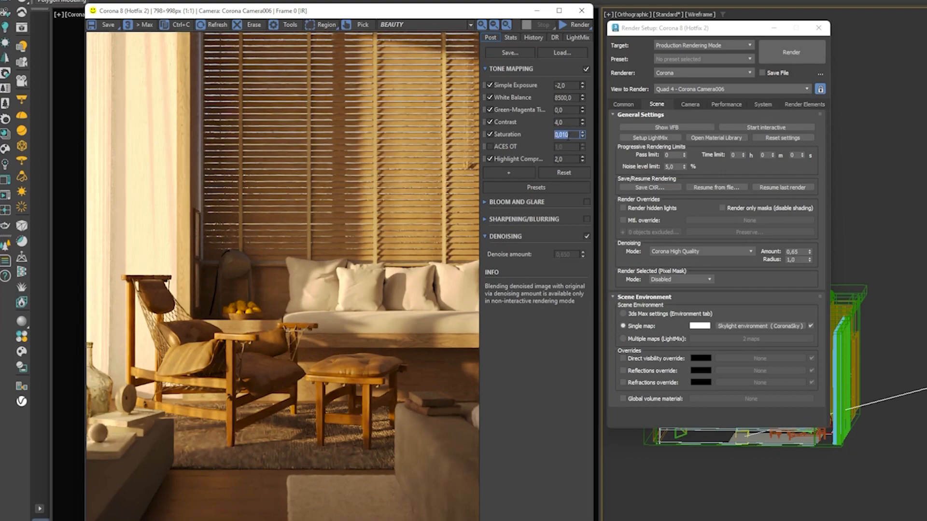
left_click(568, 137)
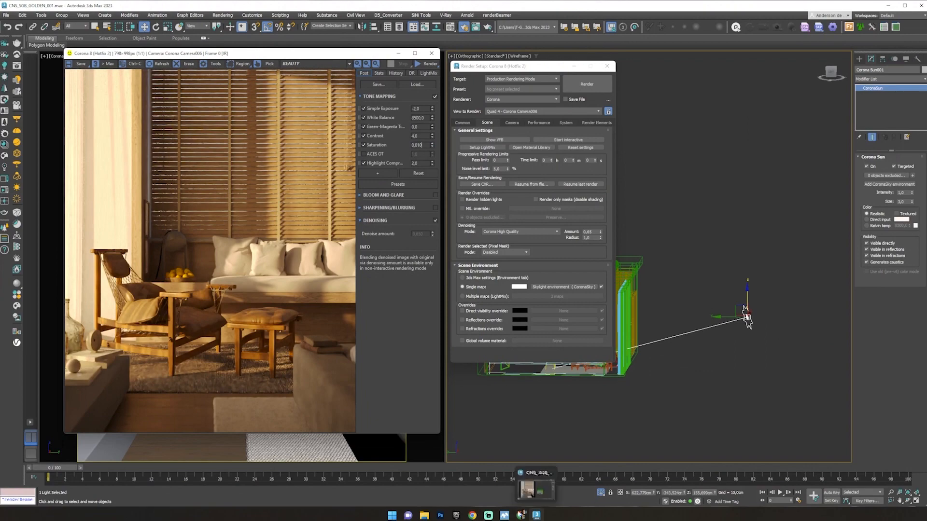
Switch to Pinterest, place its window beside the render, compare the golden-hour pins' colours with the image, and return to 3ds Max
left_click(533, 502)
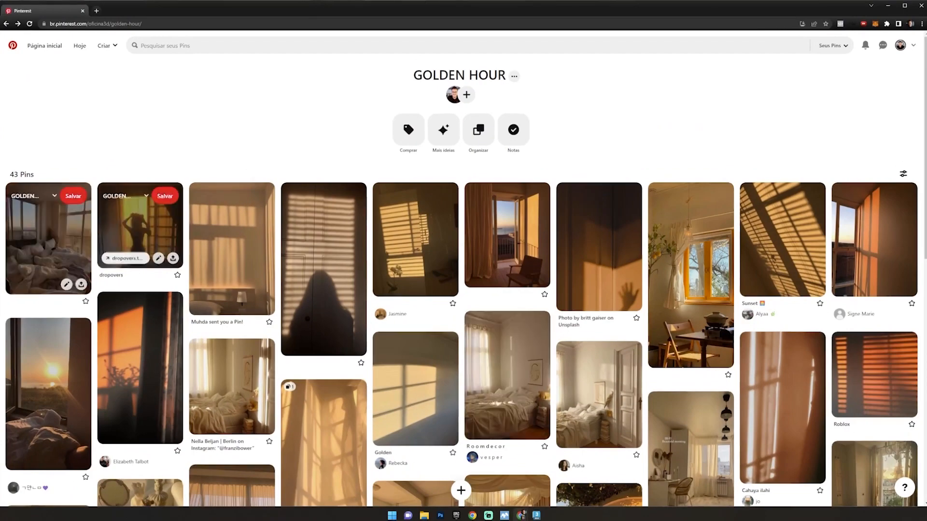
left_click_drag(1, 294, 448, 333)
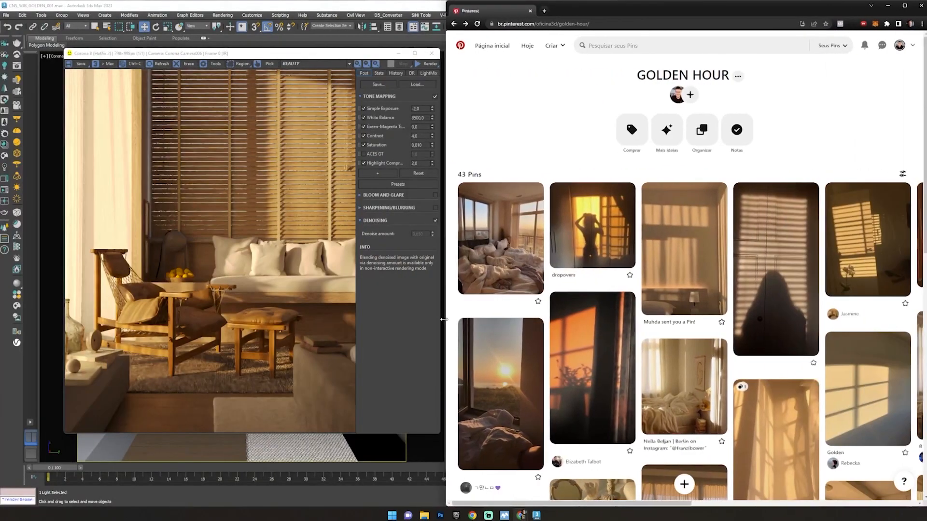
scroll(731, 346, "down", 8)
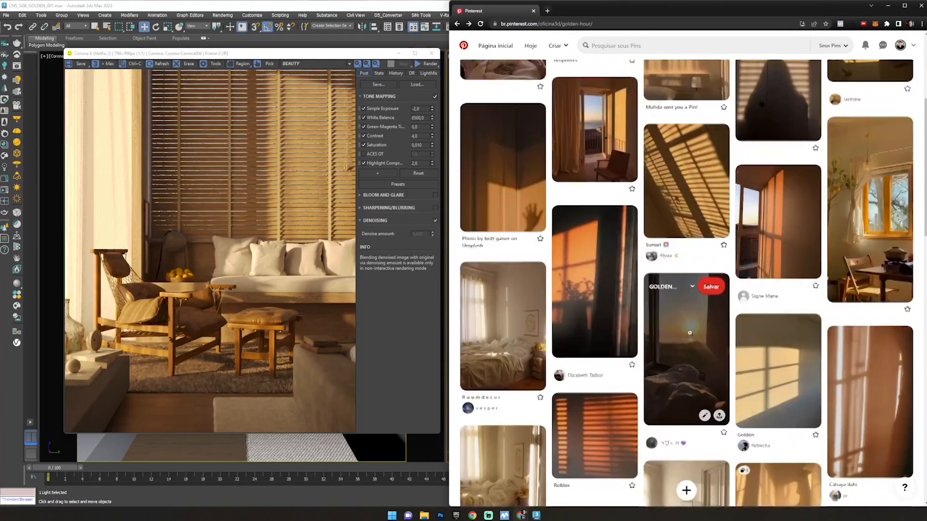
scroll(718, 313, "down", 2)
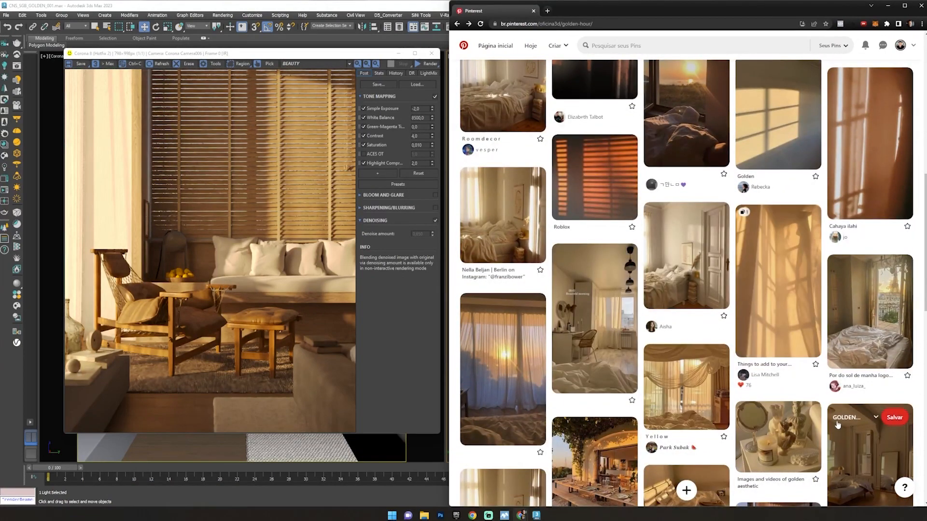
scroll(782, 390, "down", 3)
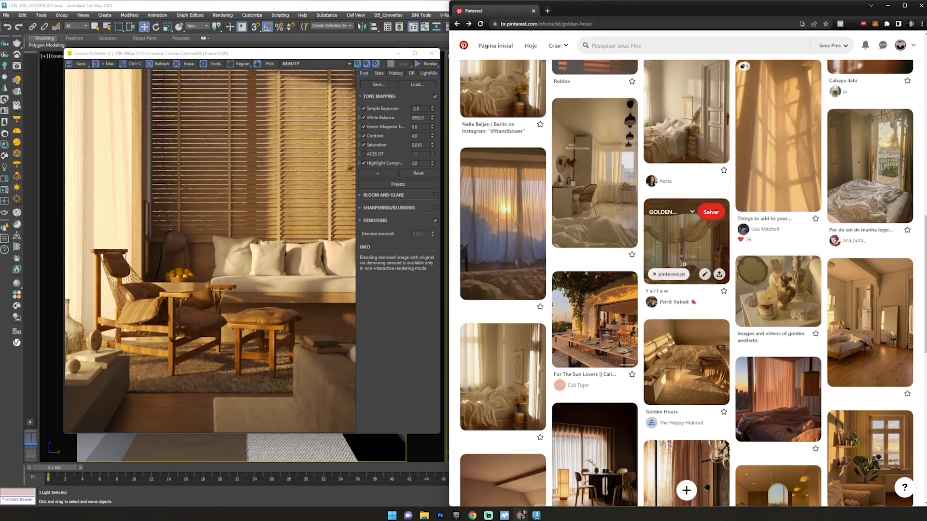
scroll(599, 299, "down", 2)
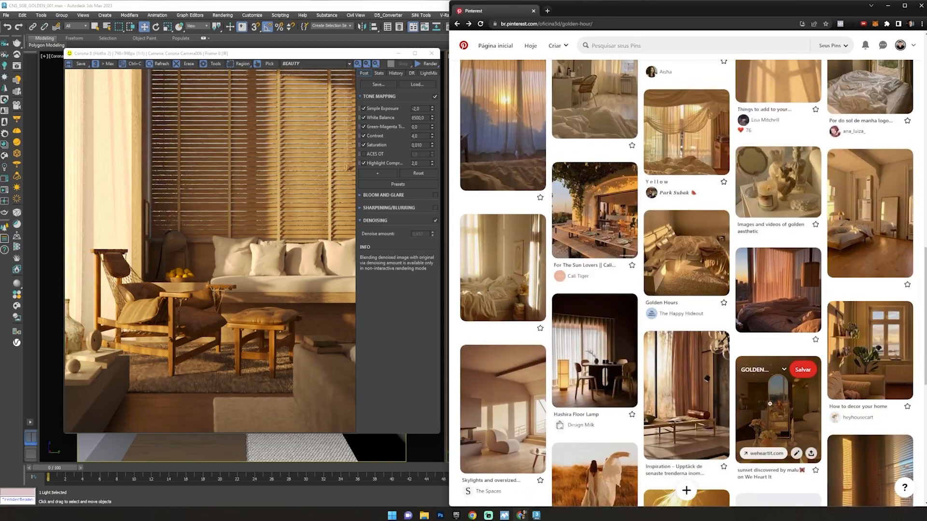
scroll(599, 338, "down", 1)
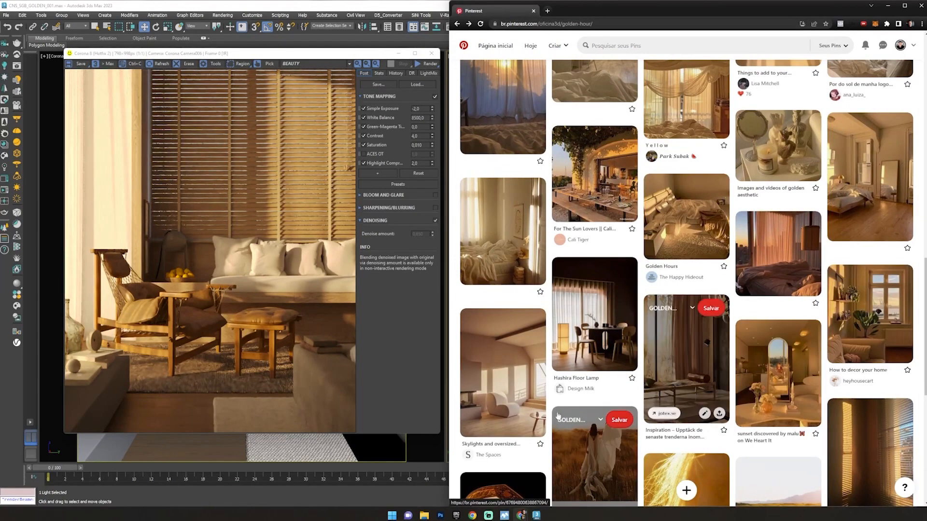
left_click(195, 217)
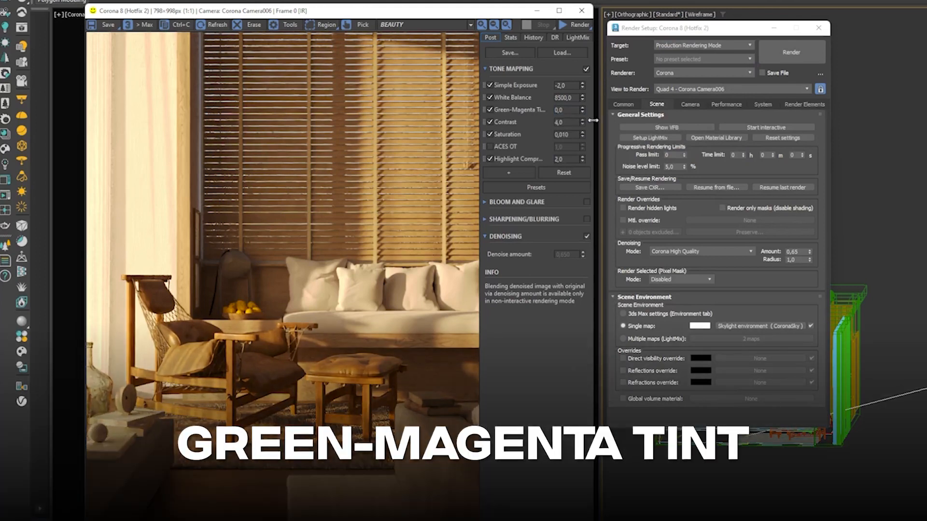
Try Green-Magenta Tint values of -1 and 1 in the tone mapping, and restore it to 0
mouse_move(536, 110)
double_click(573, 111)
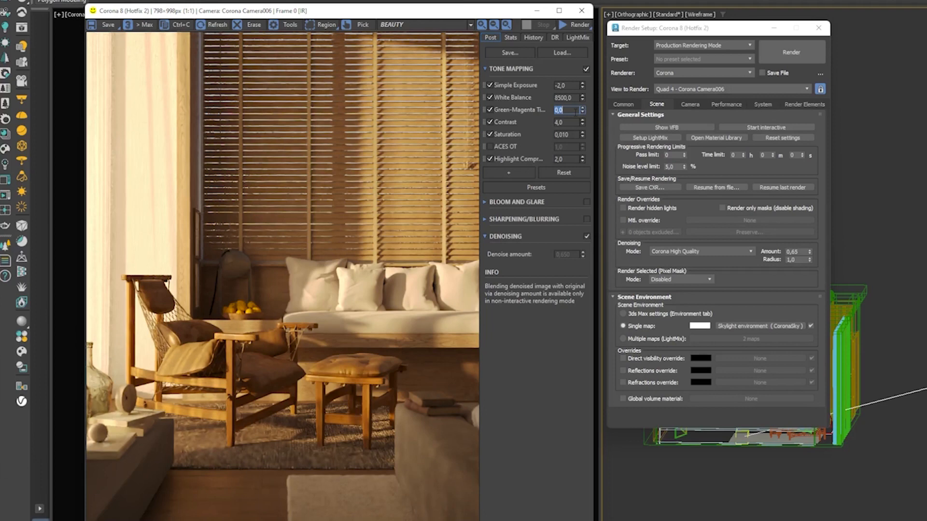
type("-1")
key("Return")
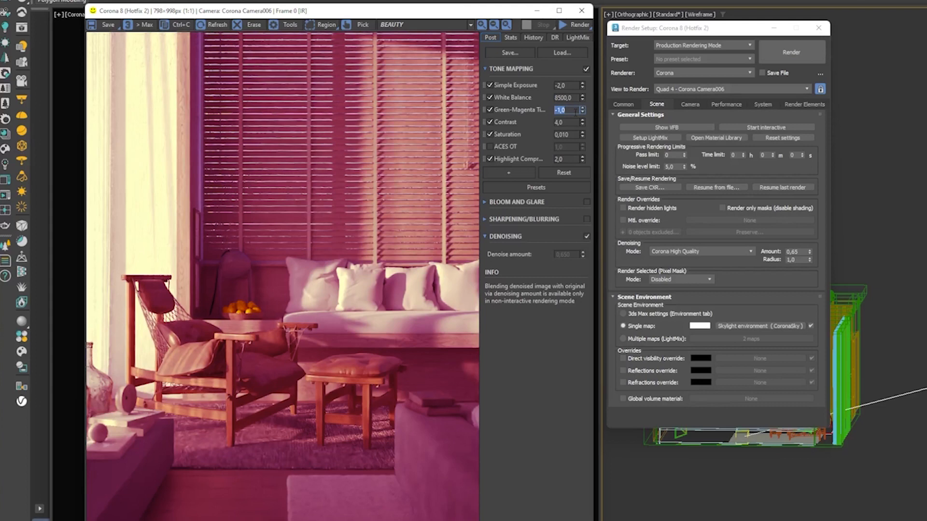
type("1")
key("Return")
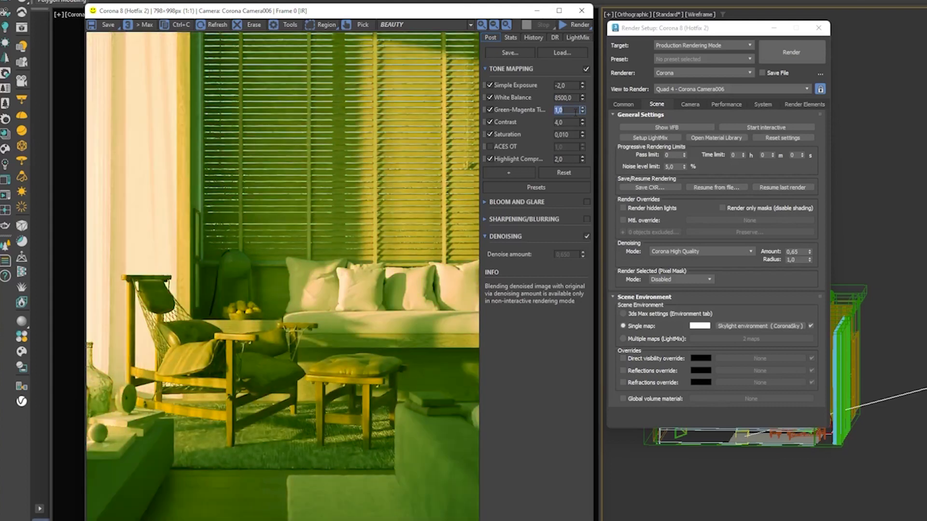
type("0")
key("Return")
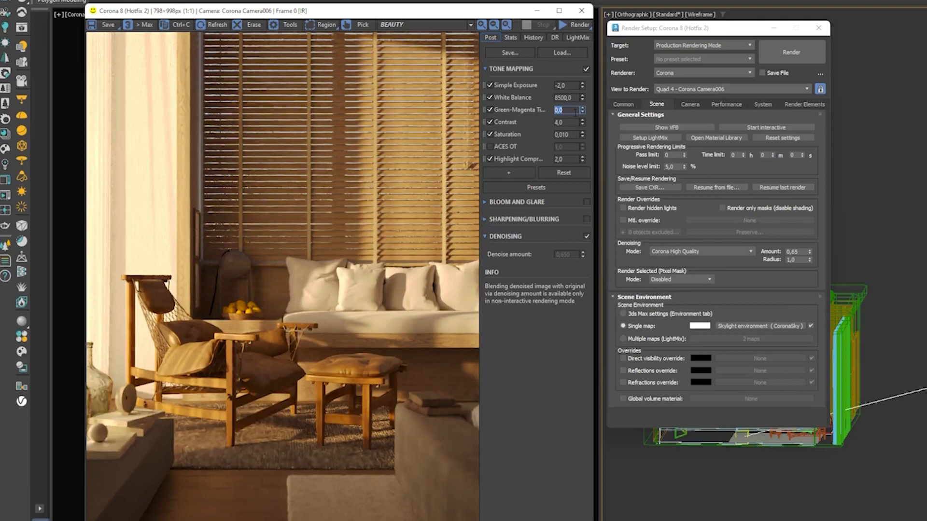
Try Green-Magenta Tint values of -0.50 and -0.2 in the tone mapping, and settle on -0.10
type("-")
type("0,10")
key("Return")
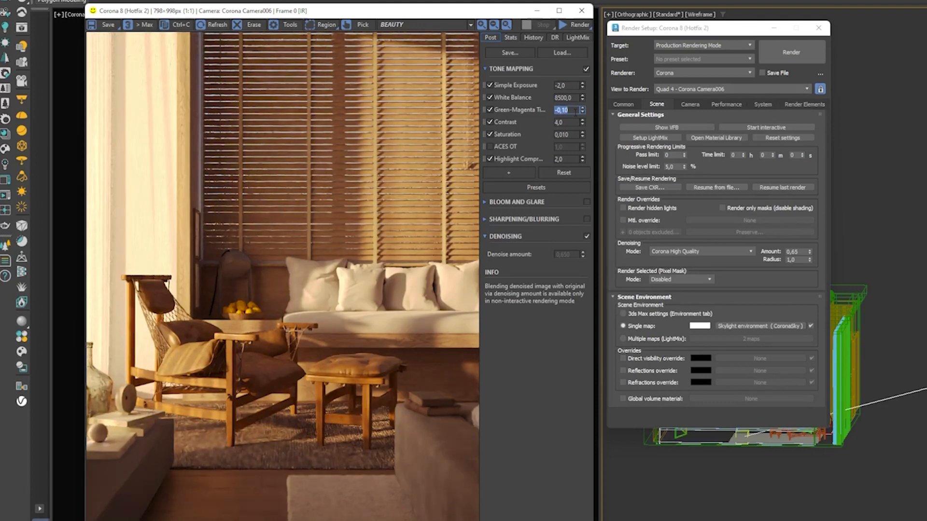
type("-0,50")
key("Return")
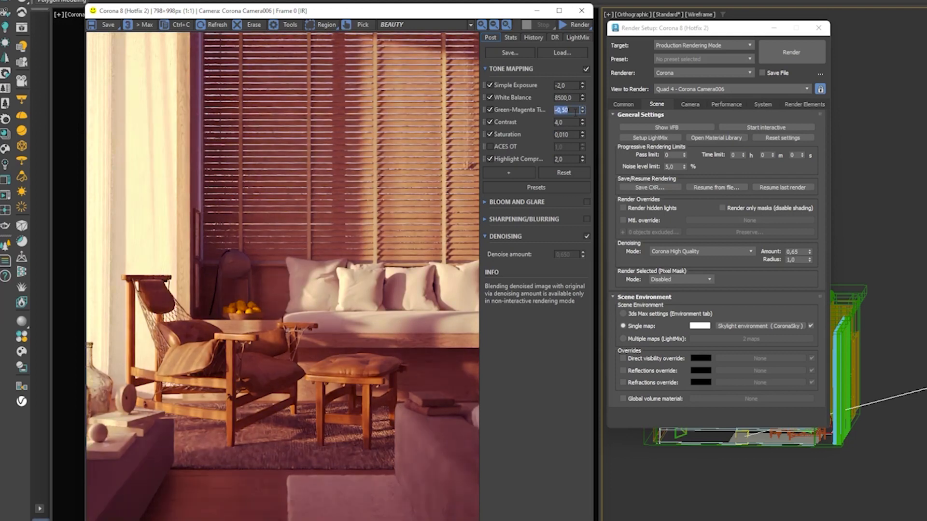
type("-,1")
key("Return")
type("-0,2")
key("Return")
type("-,1")
key("Return")
Set the Saturation to 0 and compare the render with the tone mapping switched off and on again
left_click_drag(574, 135, 515, 137)
type("0")
key("Return")
left_click(586, 69)
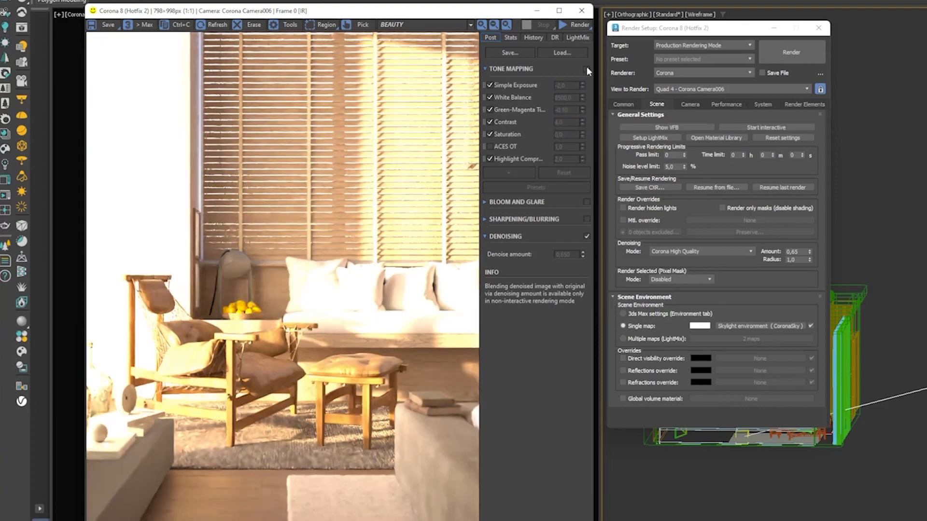
left_click(586, 69)
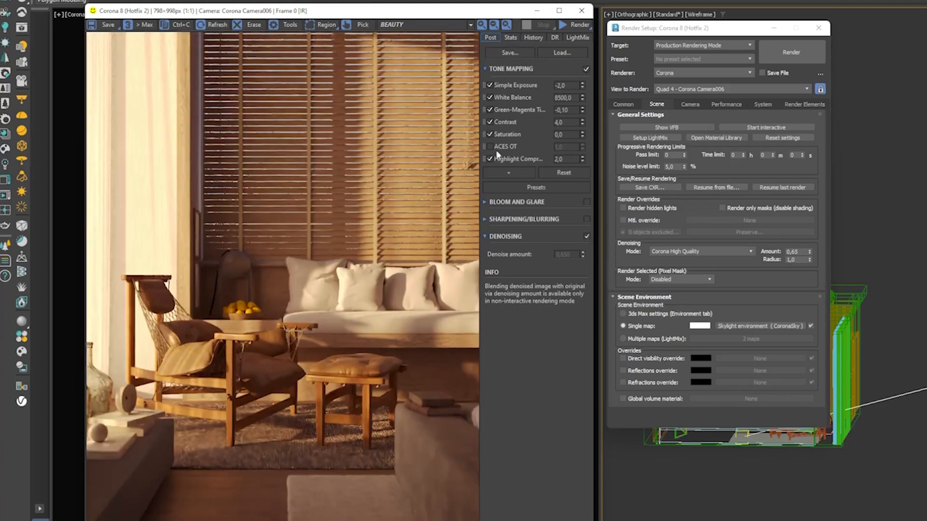
Set the Green-Magenta Tint to -0.05 in the tone mapping
left_click(561, 110)
double_click(565, 110)
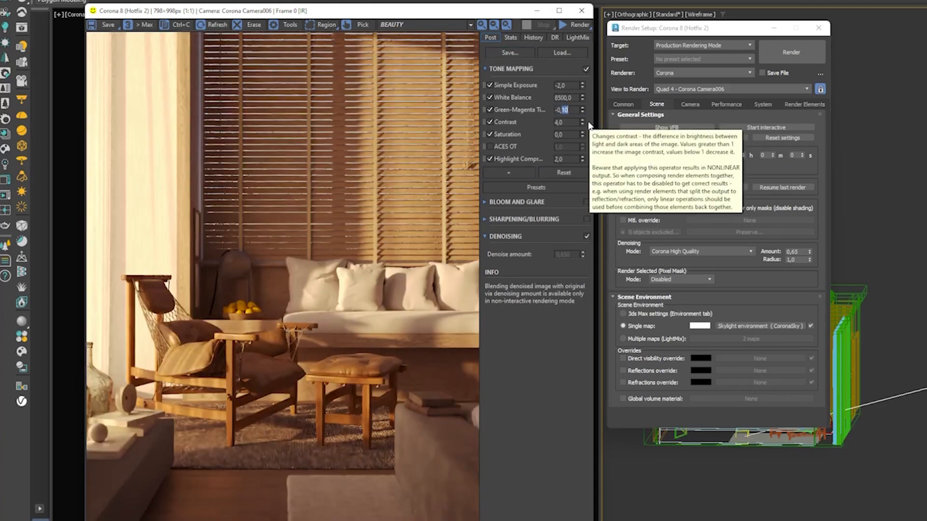
type("05")
key("Return")
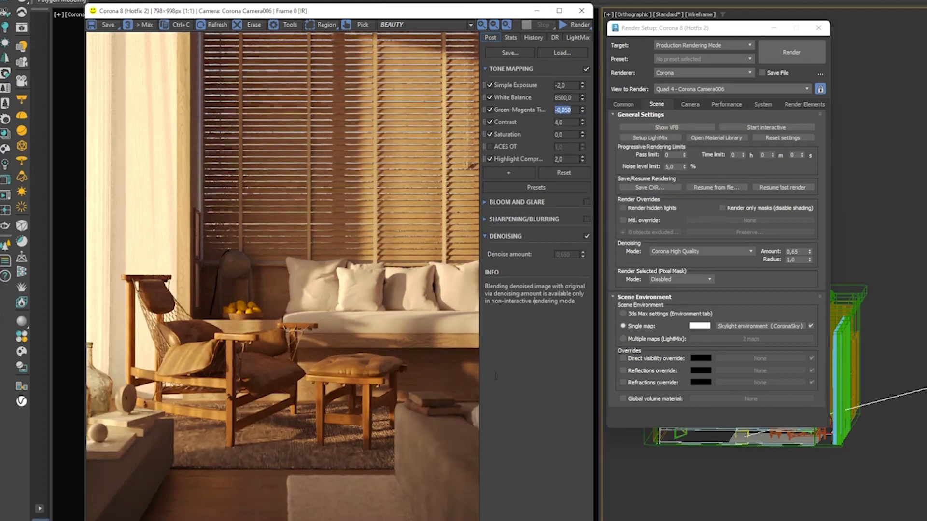
Enable Bloom and Glare for the render, and examine the armchair and fruit bowl up close in the final image
left_click(586, 202)
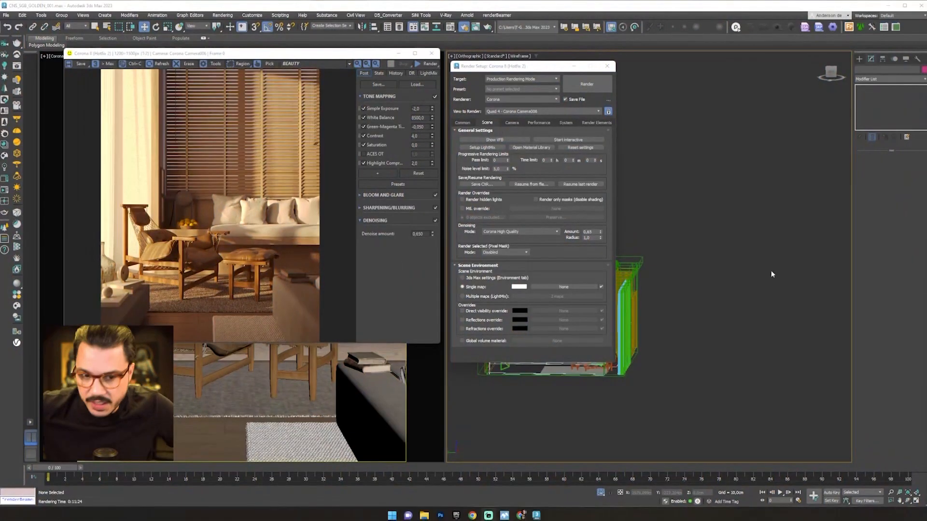
scroll(147, 253, "up", 1)
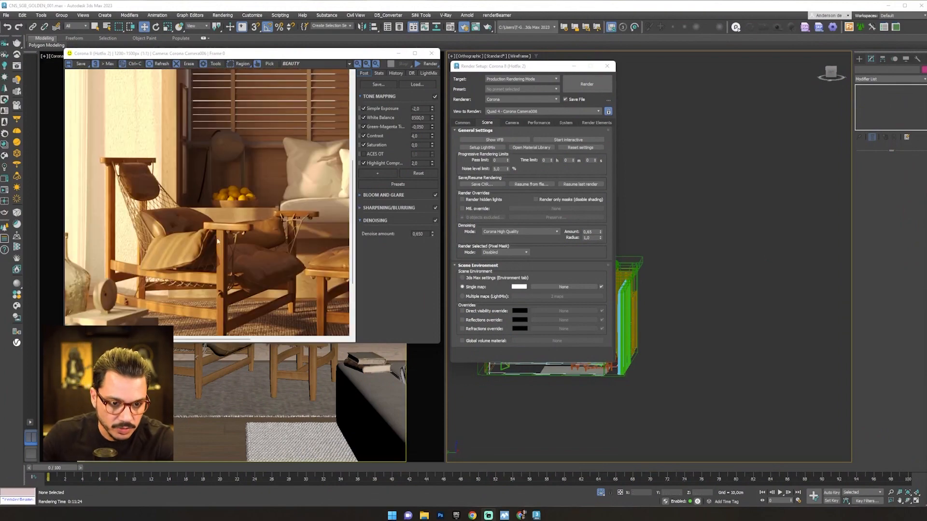
scroll(251, 195, "down", 2)
scroll(260, 176, "up", 2)
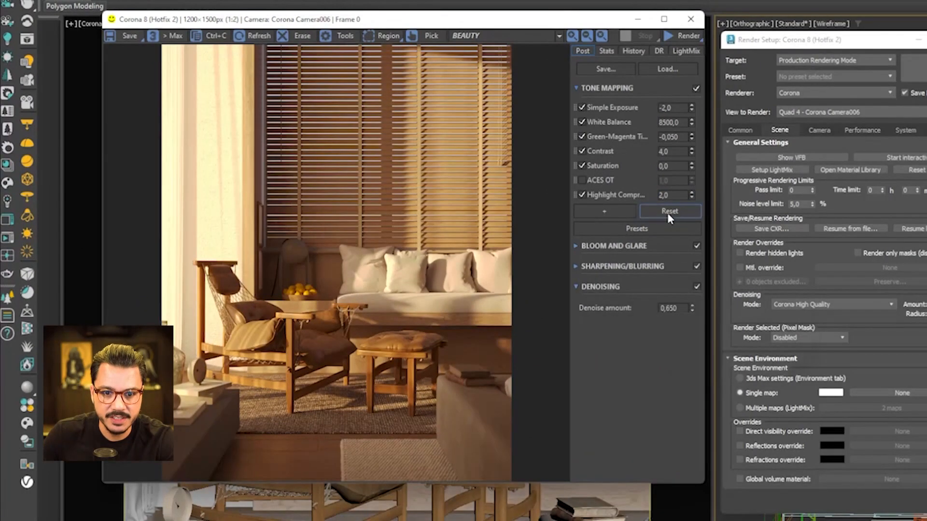
Reset the render's tone mapping to its defaults, and put the frame buffer and Render Setup windows away
left_click(670, 212)
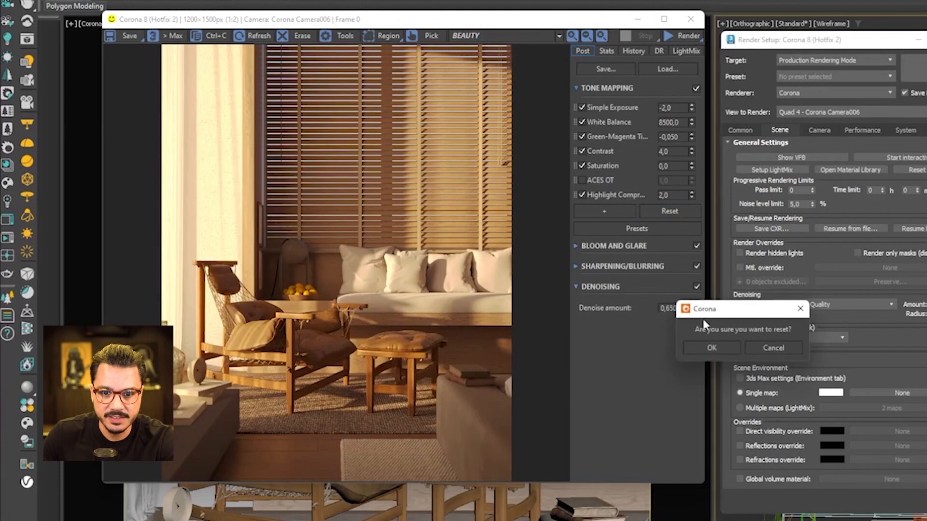
left_click(711, 343)
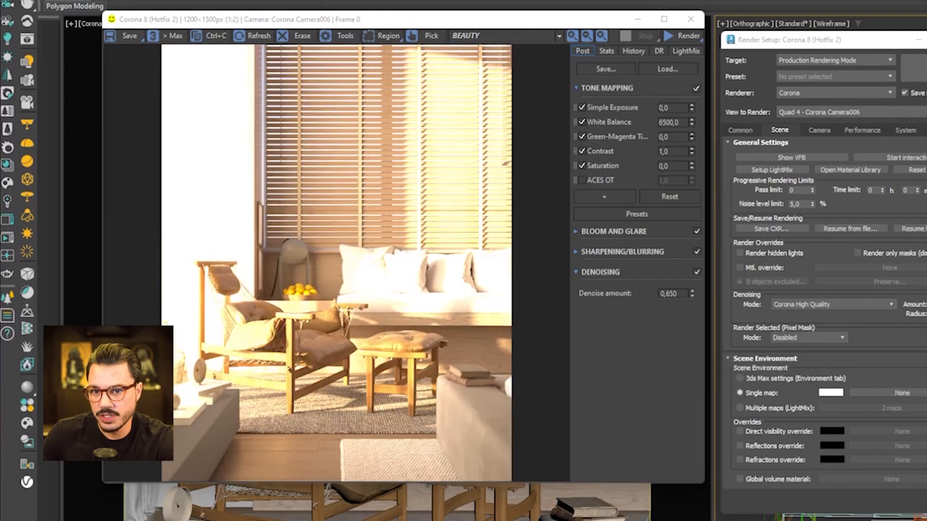
left_click(638, 20)
left_click(918, 40)
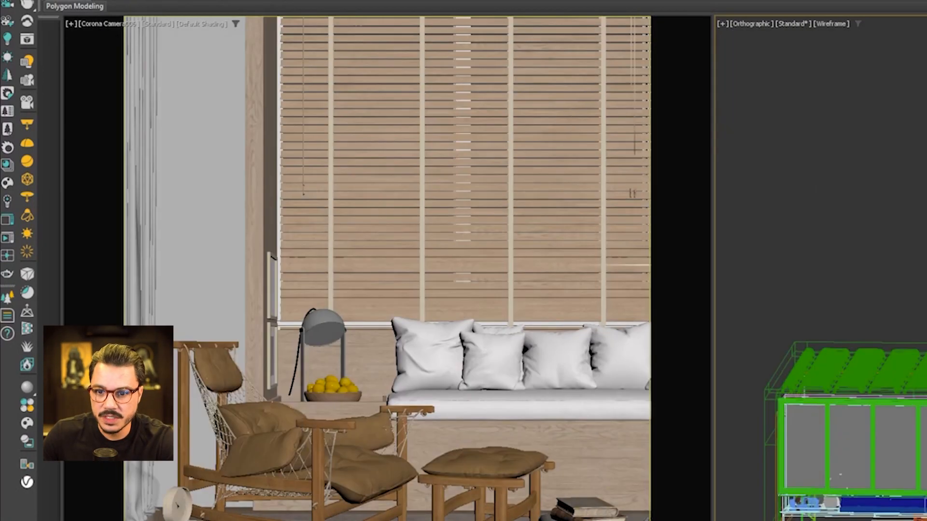
Run an interactive render of the camera view with the default tone mapping, and put its window away
middle_click_drag(840, 271, 912, 268)
scroll(913, 268, "down", 2)
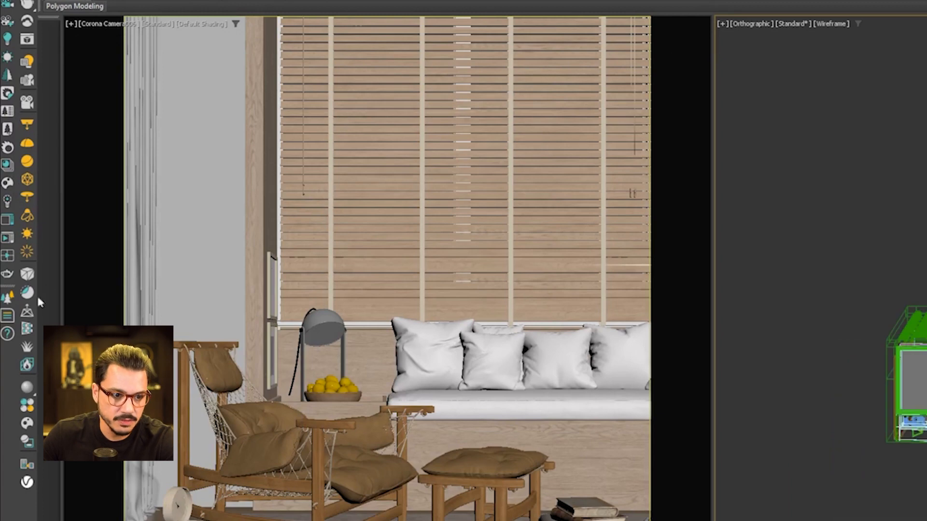
left_click(8, 239)
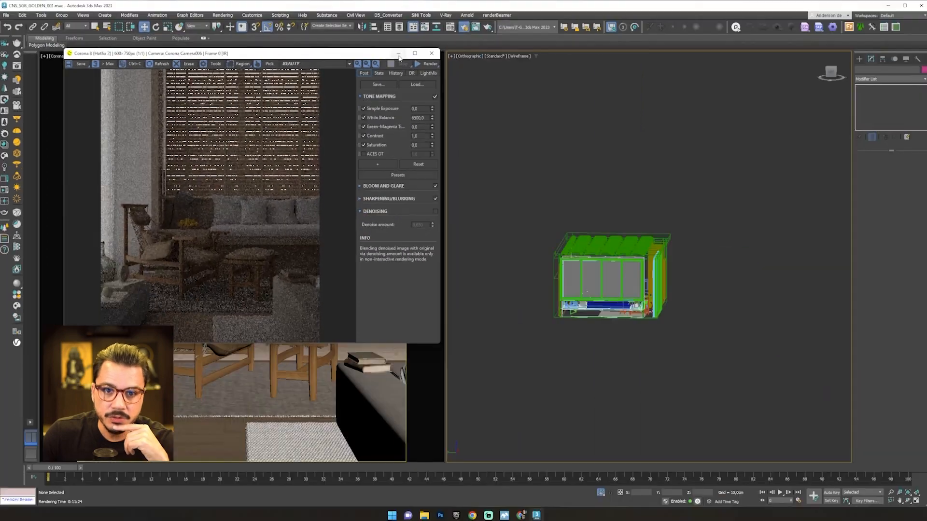
left_click(398, 53)
Create a photometric Sun Positioner beside the building in the top view, with a compass radius of about 26.9 cm and sun distance of about 1412 cm
left_click(860, 59)
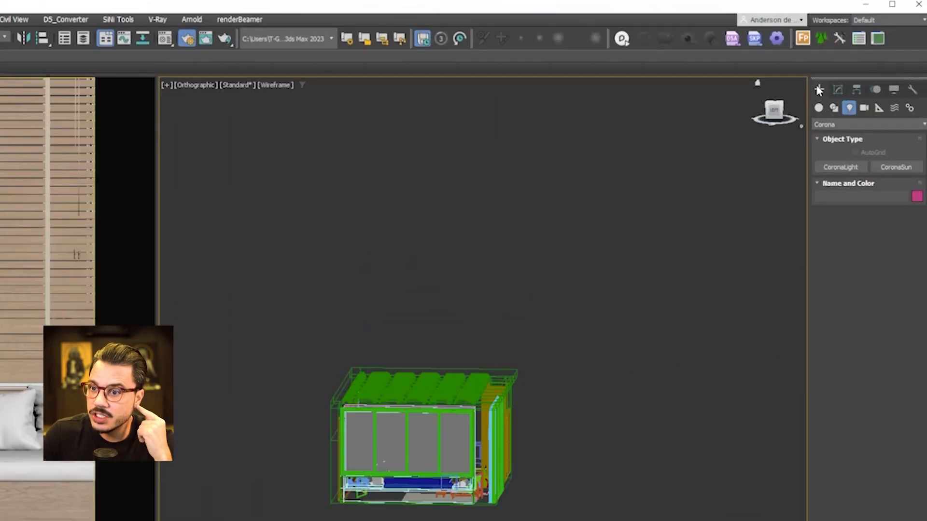
left_click(877, 124)
left_click(878, 135)
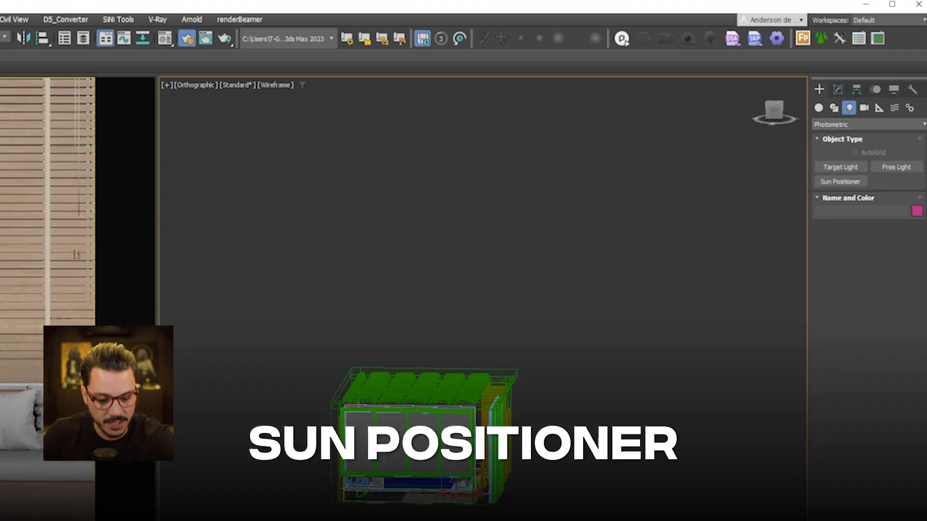
key("t")
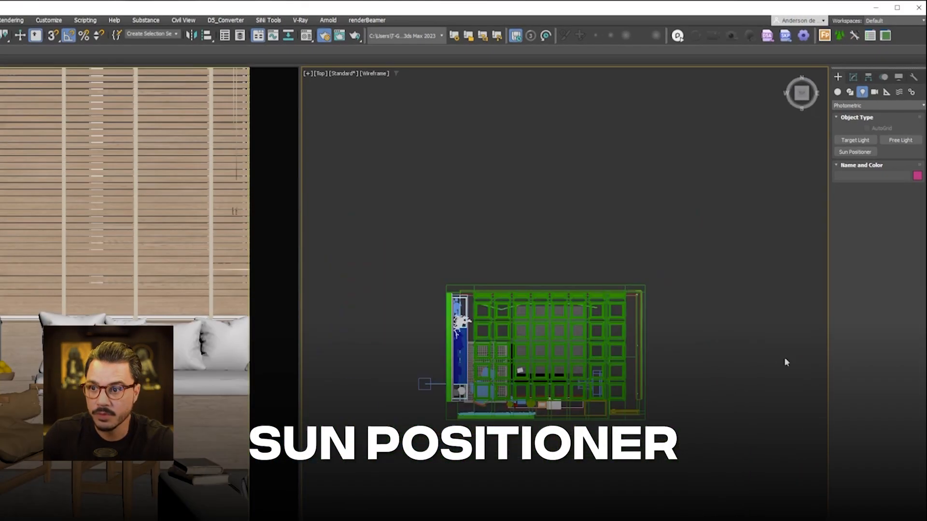
left_click(855, 152)
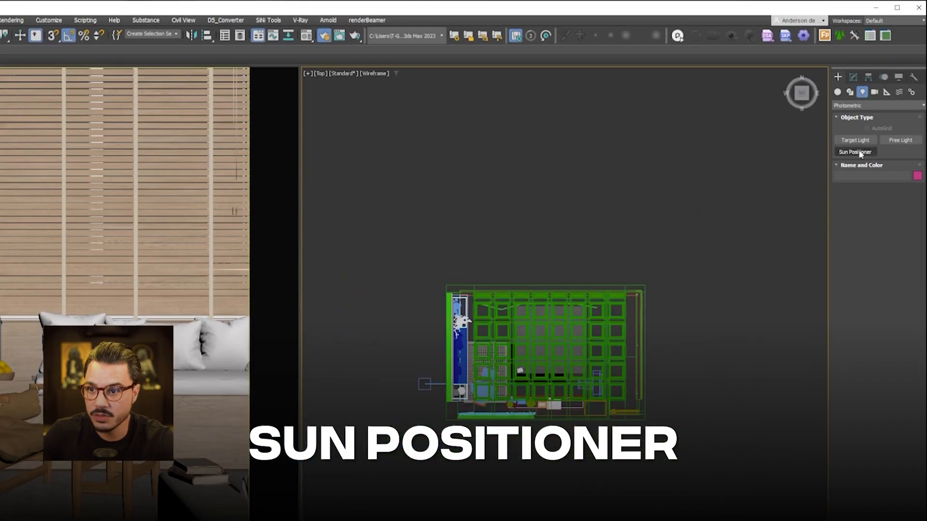
left_click_drag(716, 343, 715, 287)
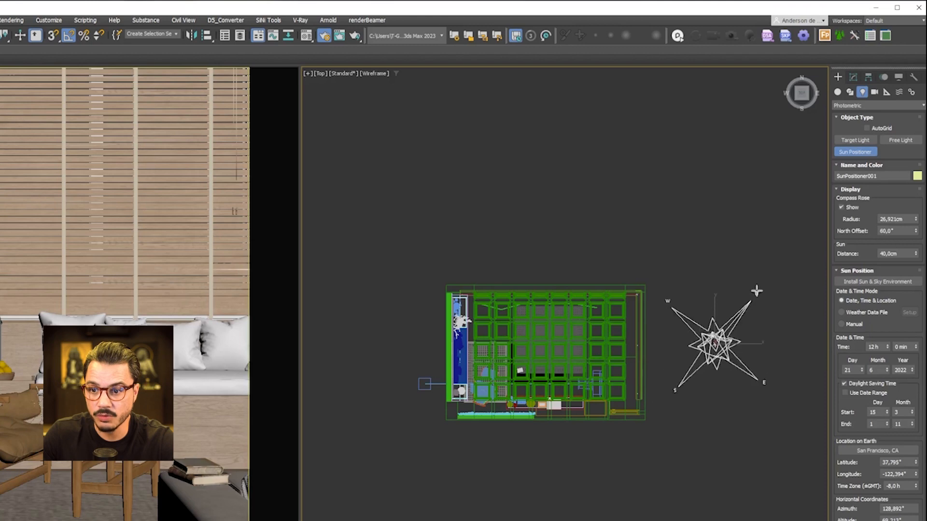
left_click(716, 267)
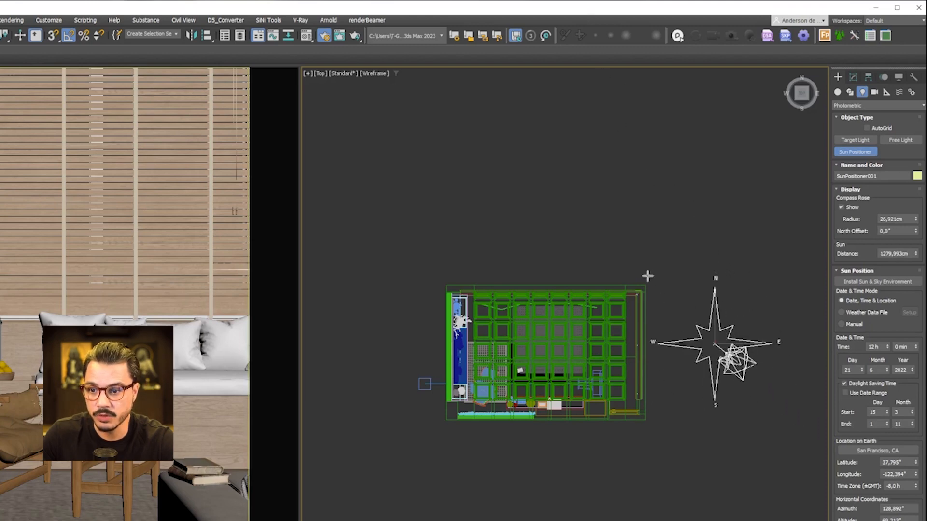
left_click(483, 92)
scroll(592, 248, "down", 3)
middle_click_drag(767, 444, 772, 275, "alt")
middle_click_drag(678, 231, 687, 296, "alt")
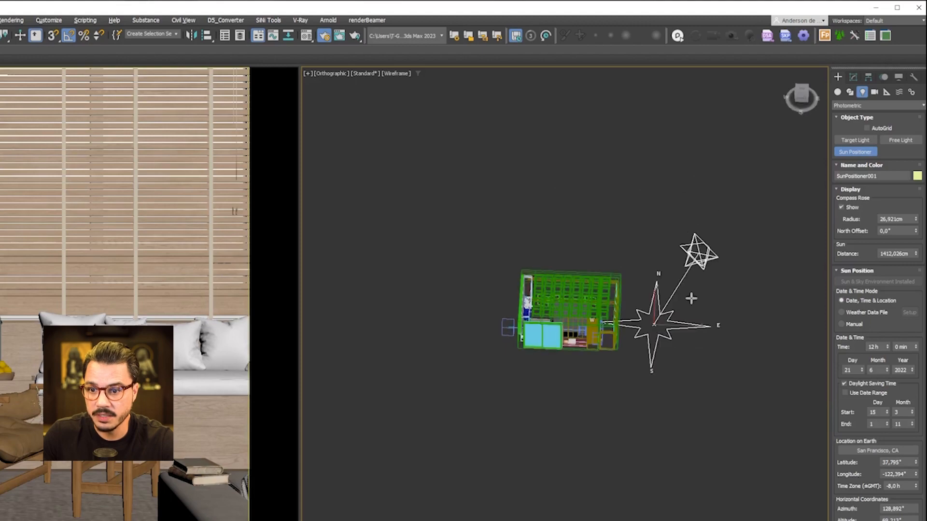
key("t")
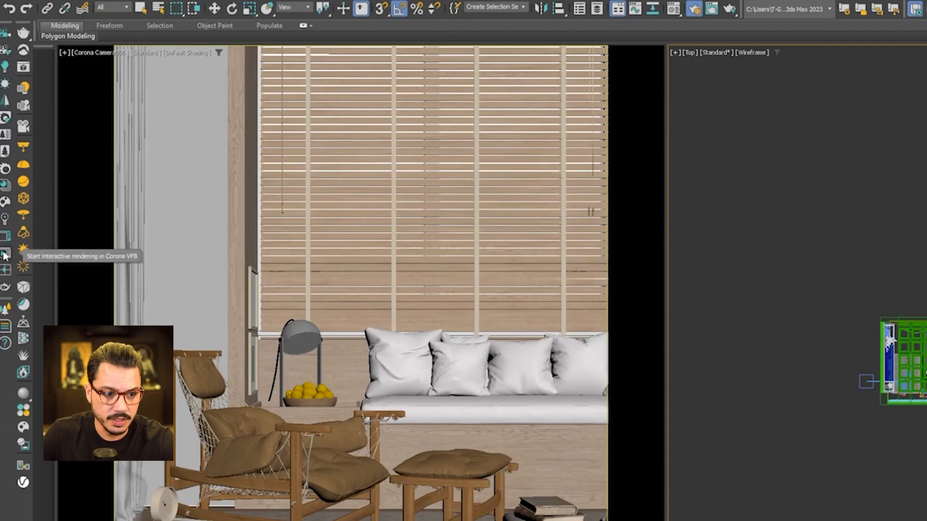
Run an interactive render of the camera view and open the Environment and Effects settings beside it, leaving the Sun Positioner creation
left_click(5, 253)
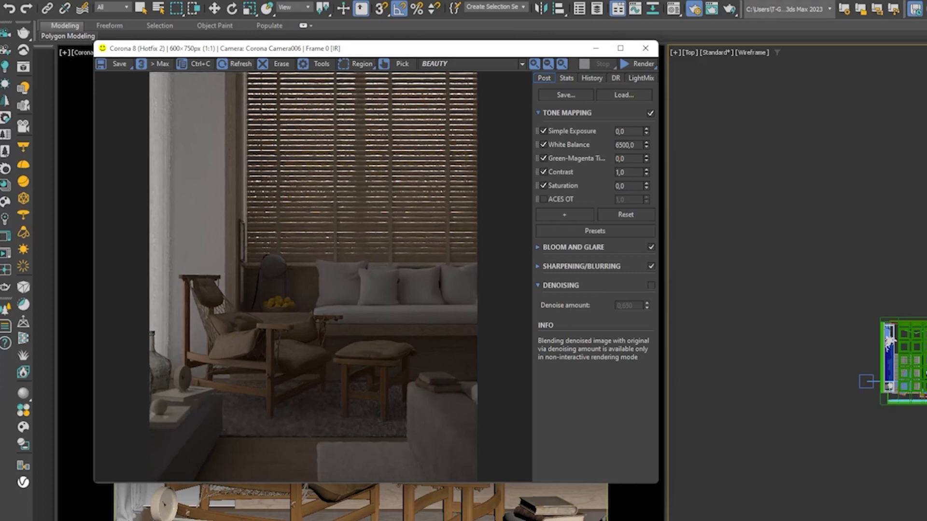
key("8")
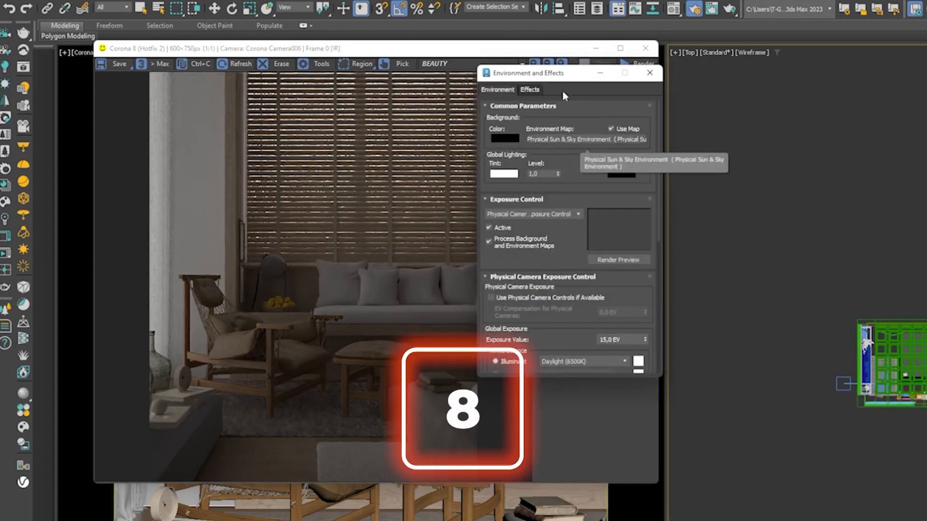
left_click_drag(574, 74, 553, 87)
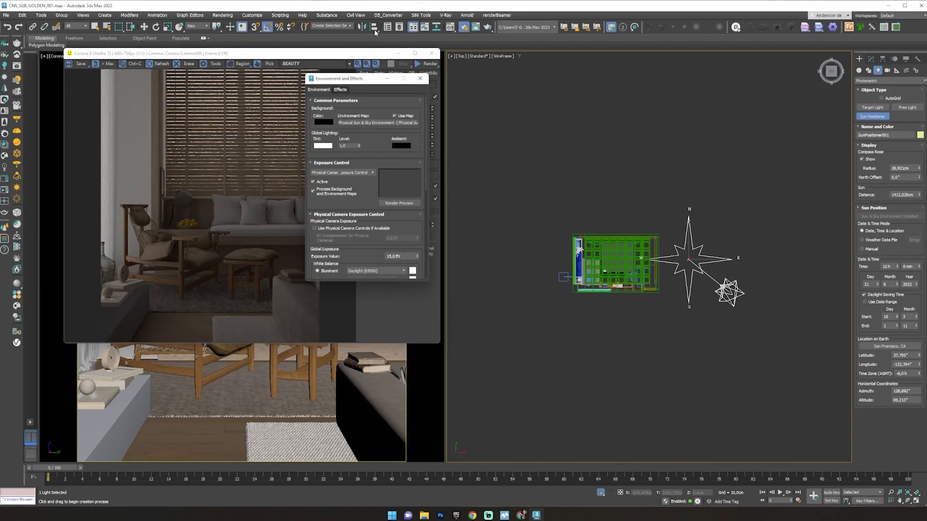
left_click(490, 141)
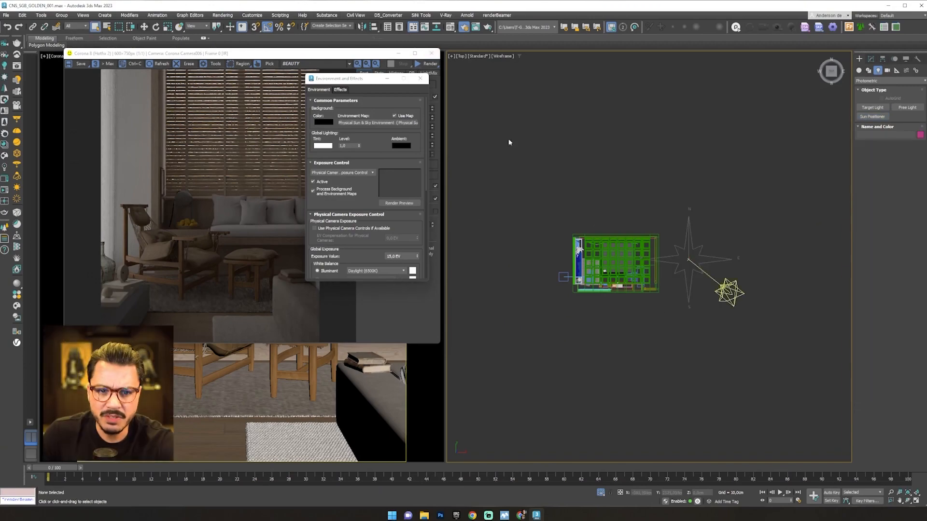
Assign the Physical Sun & Sky Environment map as an instance to the single map of Corona's Scene Environment, and close Environment and Effects
key("F10")
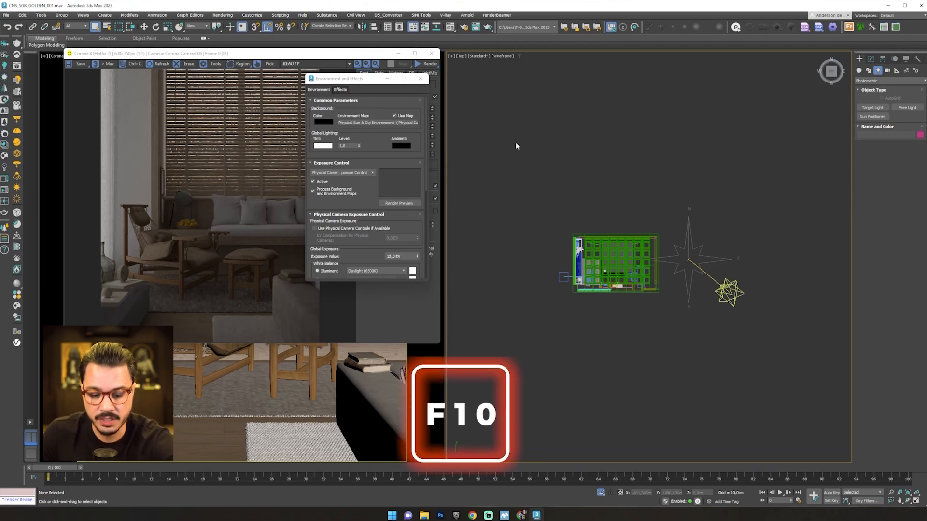
left_click(487, 124)
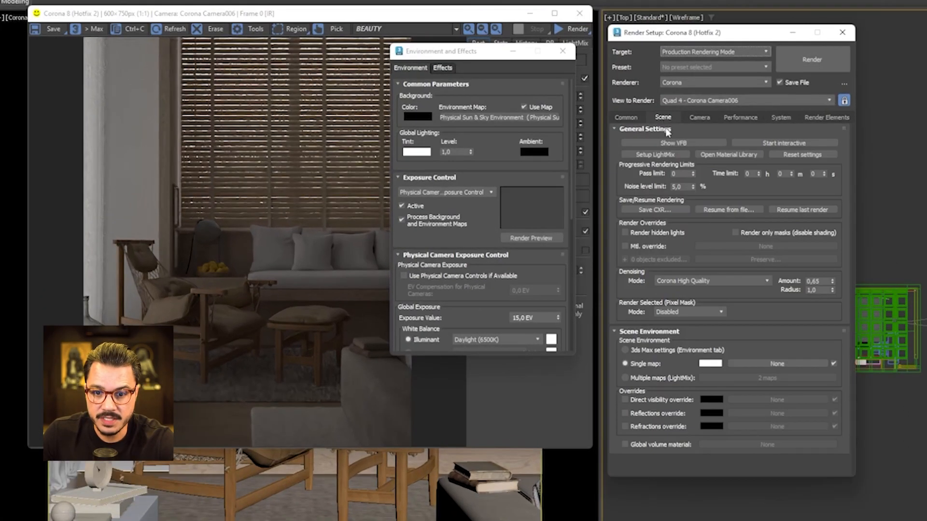
left_click_drag(459, 119, 763, 367)
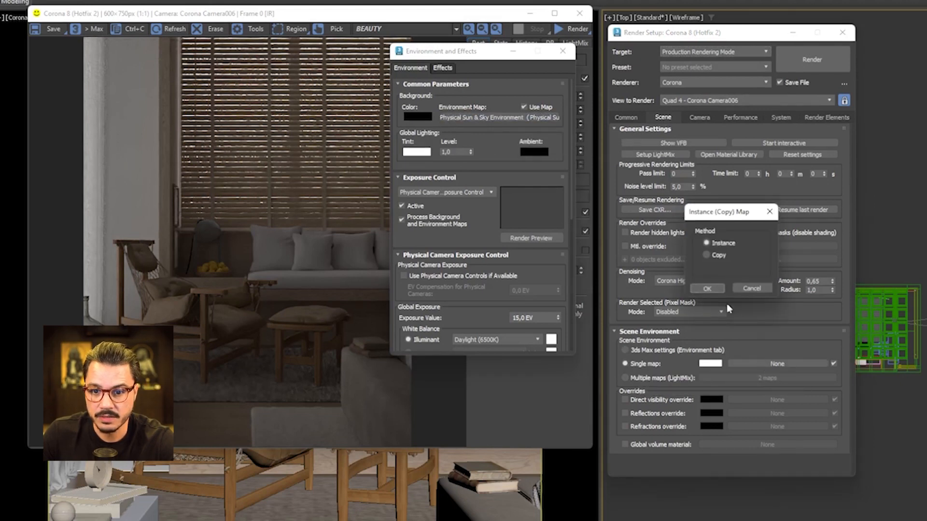
left_click(707, 289)
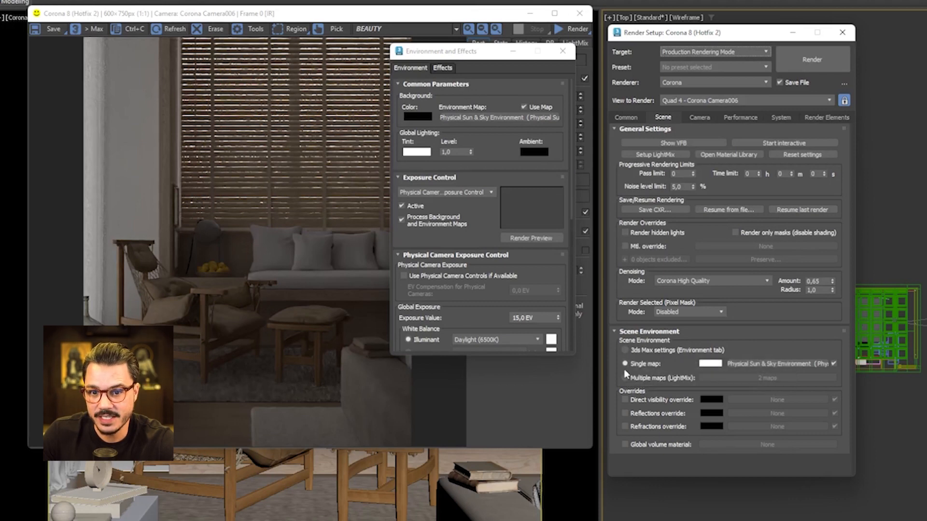
left_click(562, 51)
Run the interactive render with the sun and sky environment, stop it, and put the Render Setup window away
left_click(572, 29)
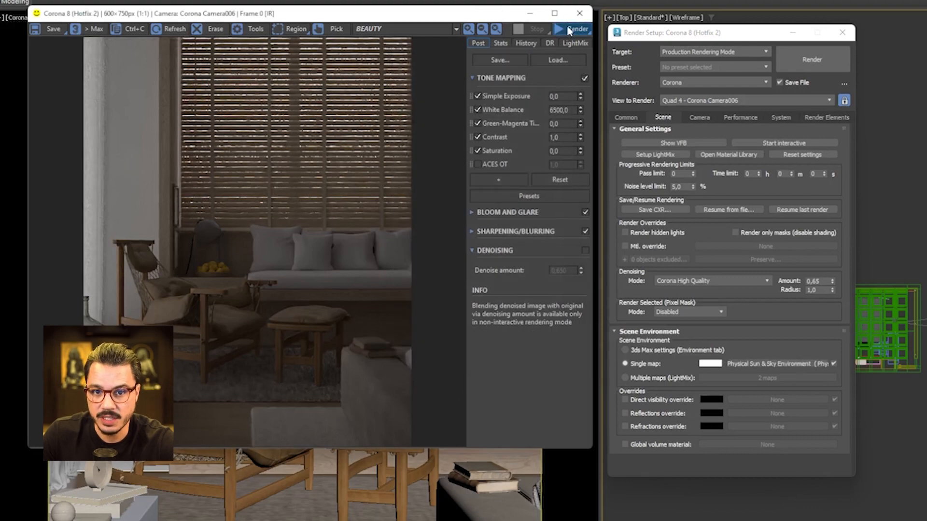
left_click(573, 43)
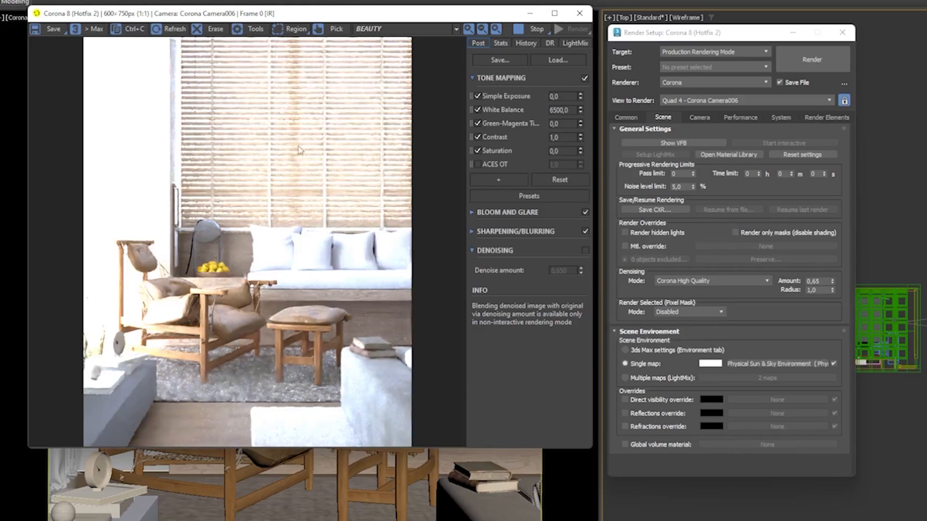
left_click(536, 32)
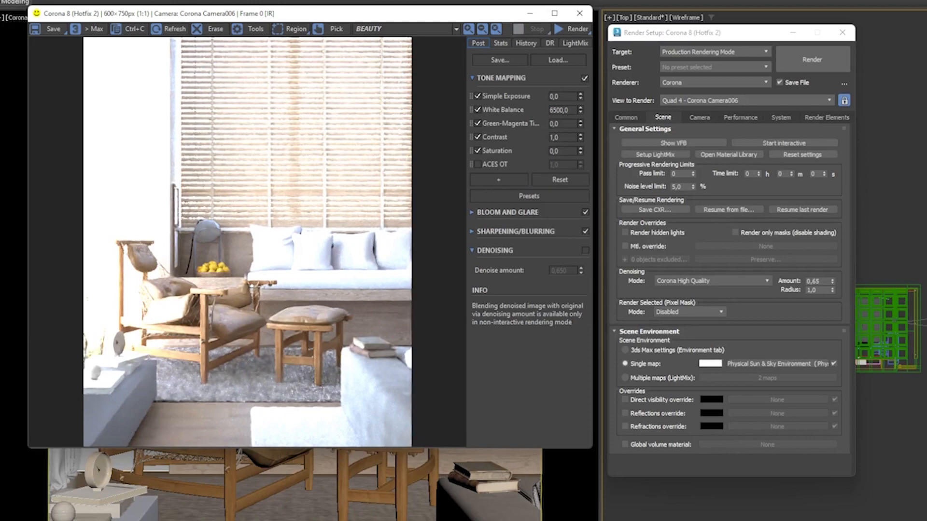
left_click(793, 34)
Select the Sun Positioner beside the building in the top view and open its parameters for modification
left_click(638, 366)
scroll(638, 366, "down", 3)
middle_click_drag(638, 366, 642, 424, "alt")
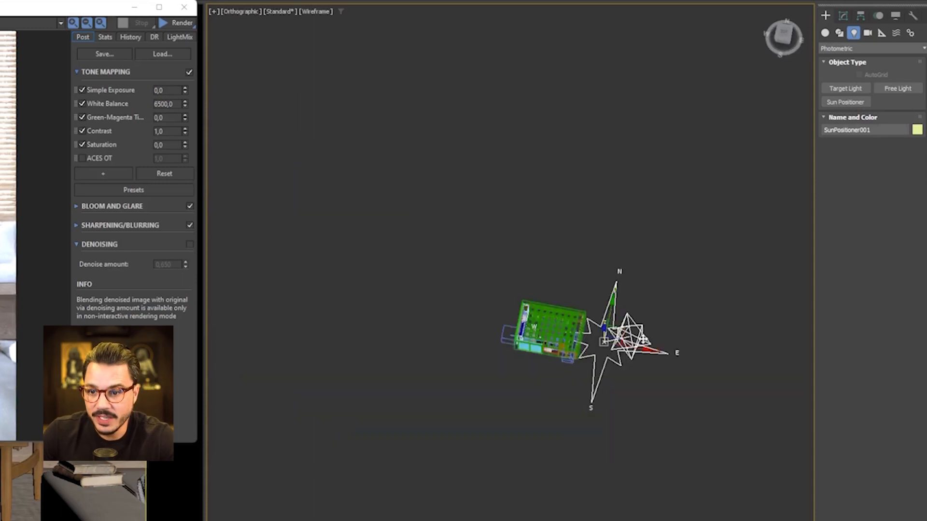
key("t")
scroll(635, 371, "up", 3)
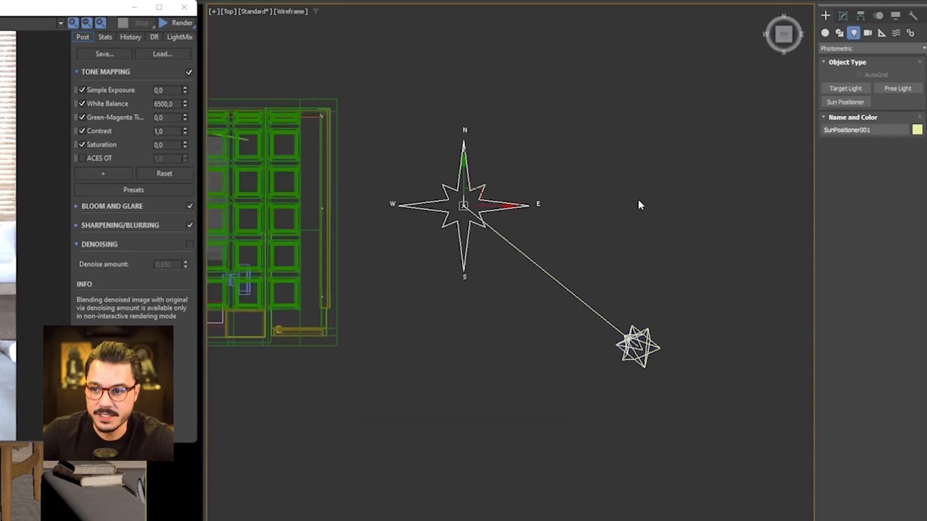
left_click(842, 16)
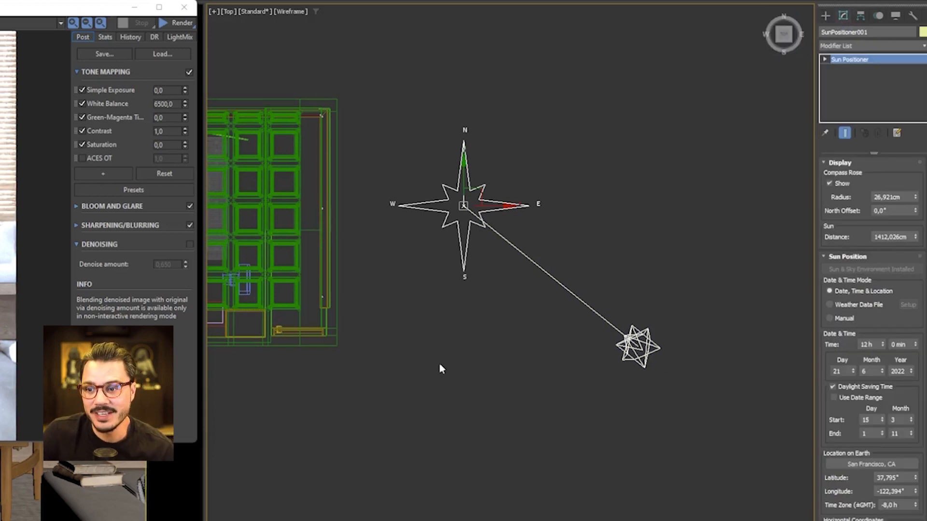
Try a time of 18 h for the Sun Positioner, and examine the sun's height relative to the building
scroll(669, 289, "down", 2)
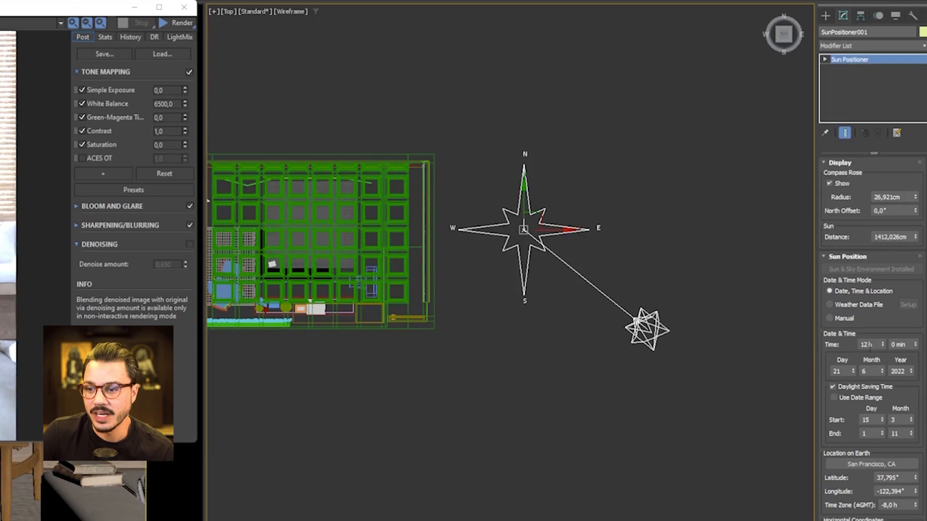
double_click(867, 344)
type("18")
key("Return")
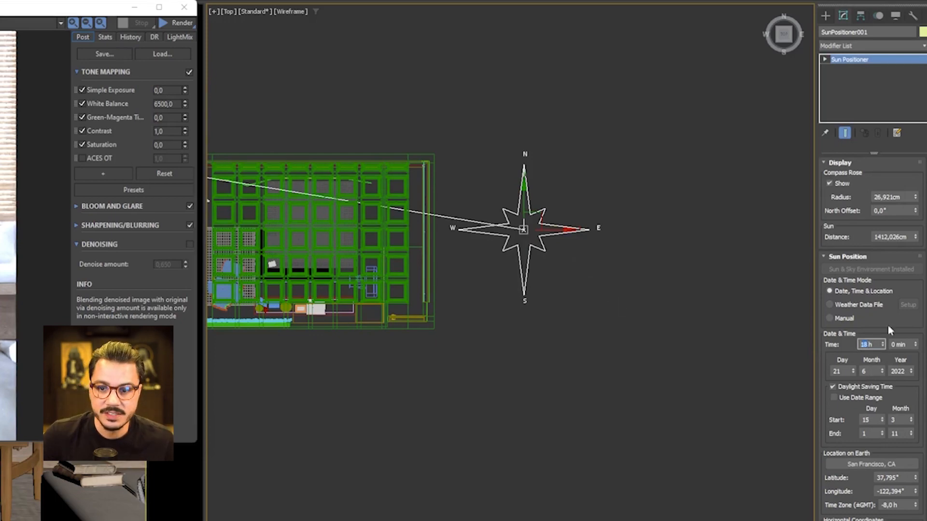
scroll(511, 335, "down", 3)
middle_click_drag(512, 336, 368, 202, "alt")
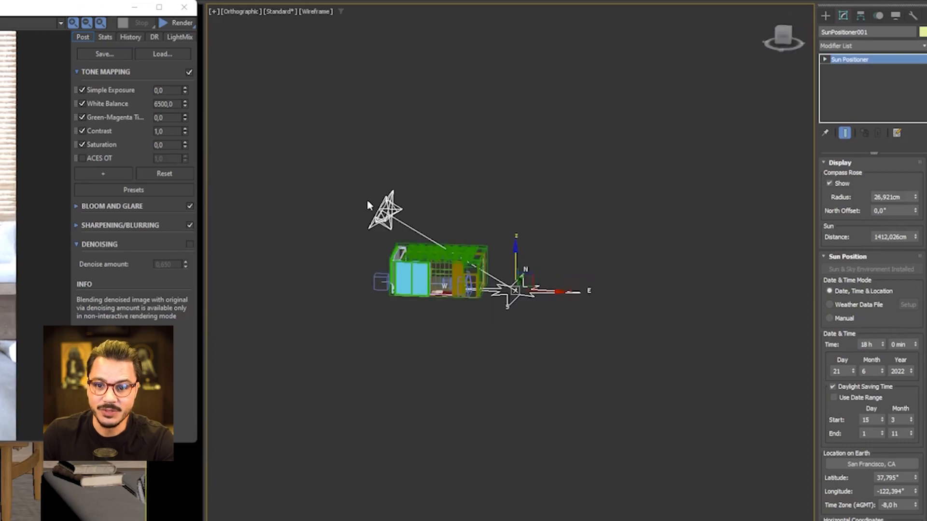
middle_click_drag(380, 299, 386, 310, "alt")
Set the Sun Positioner's time to 19 h, and check the sun's direction relative to the building from above
double_click(864, 343)
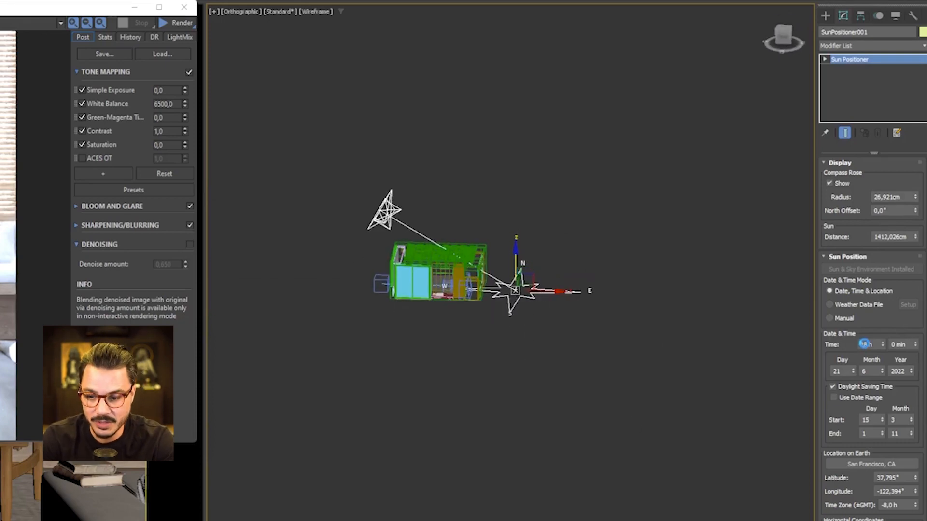
type("19")
key("Return")
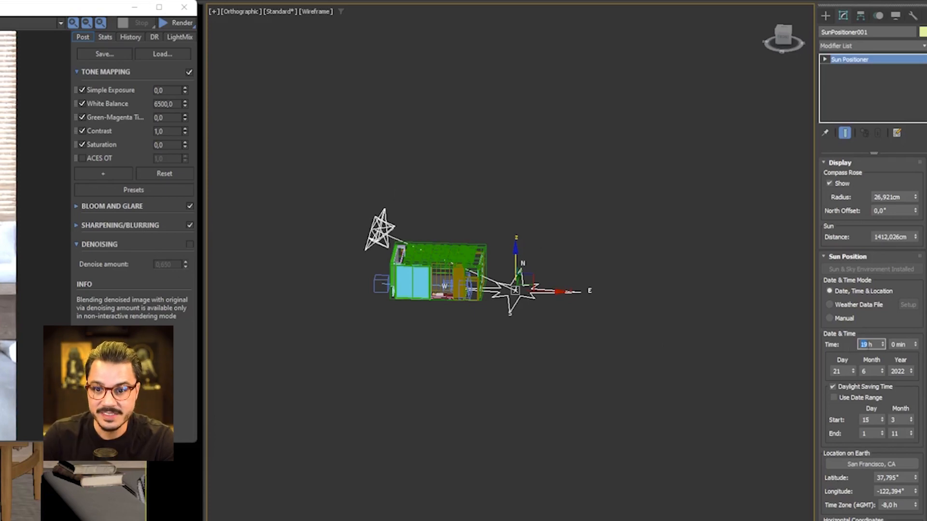
middle_click_drag(526, 333, 484, 366)
key("t")
scroll(483, 366, "down", 7)
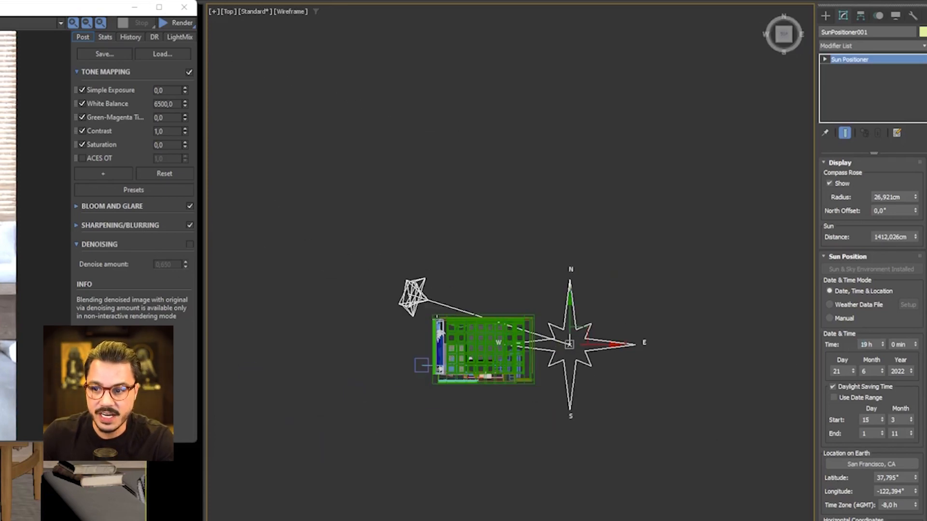
Try North Offset values of 90°, 180° and 270° on the Sun Positioner's compass rose
scroll(514, 351, "up", 3)
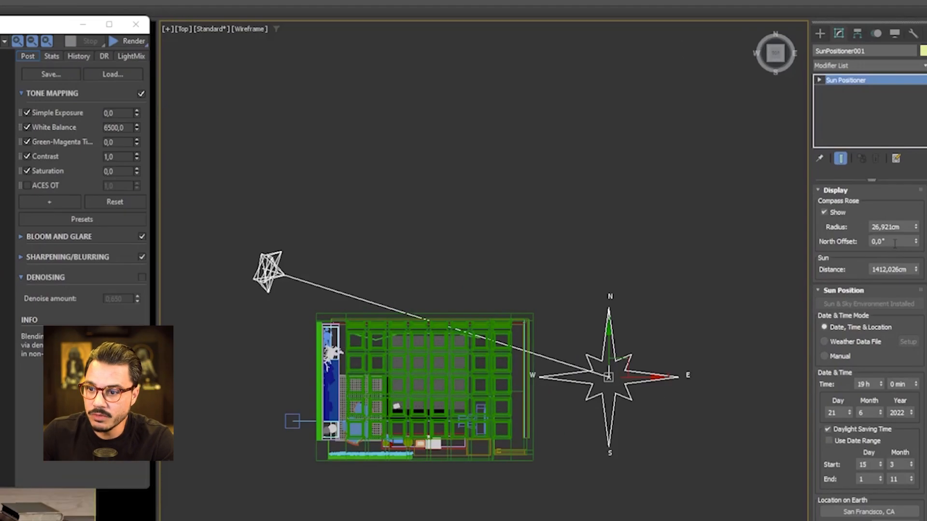
left_click(895, 241)
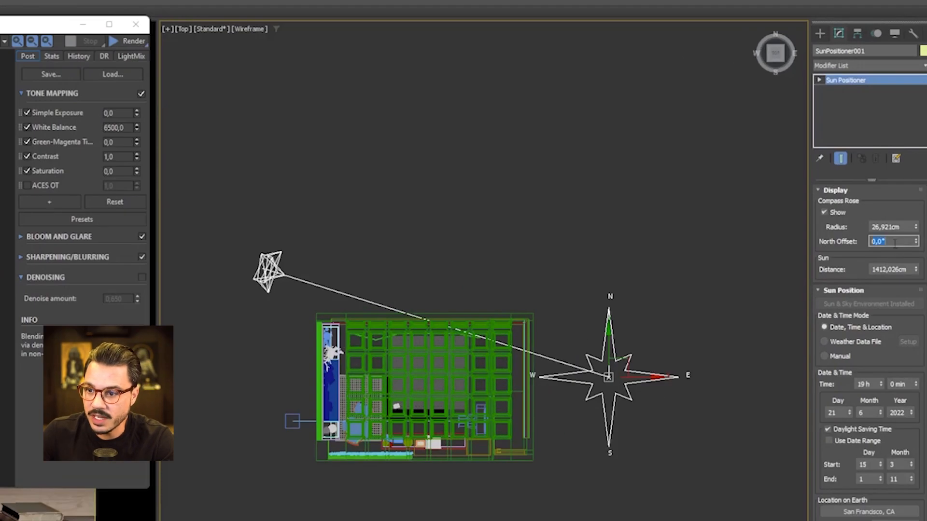
type("90")
key("Return")
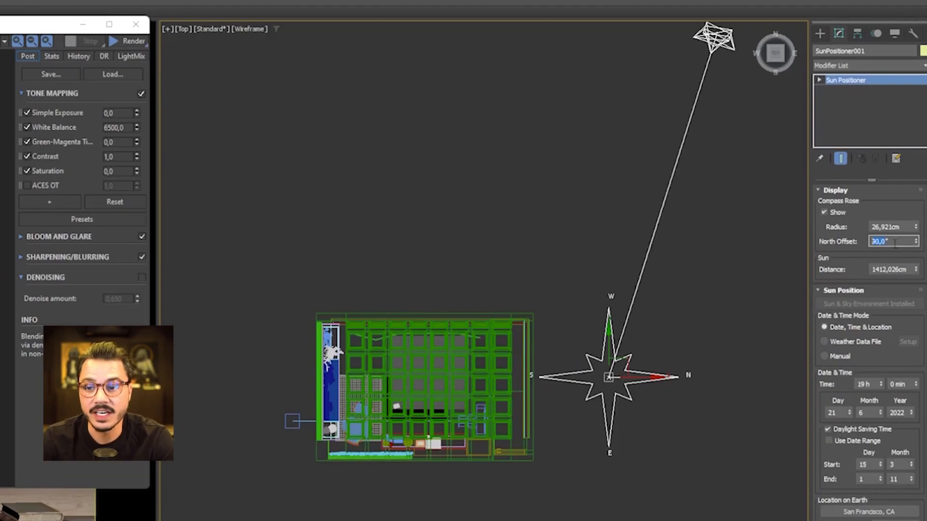
type("180")
key("Return")
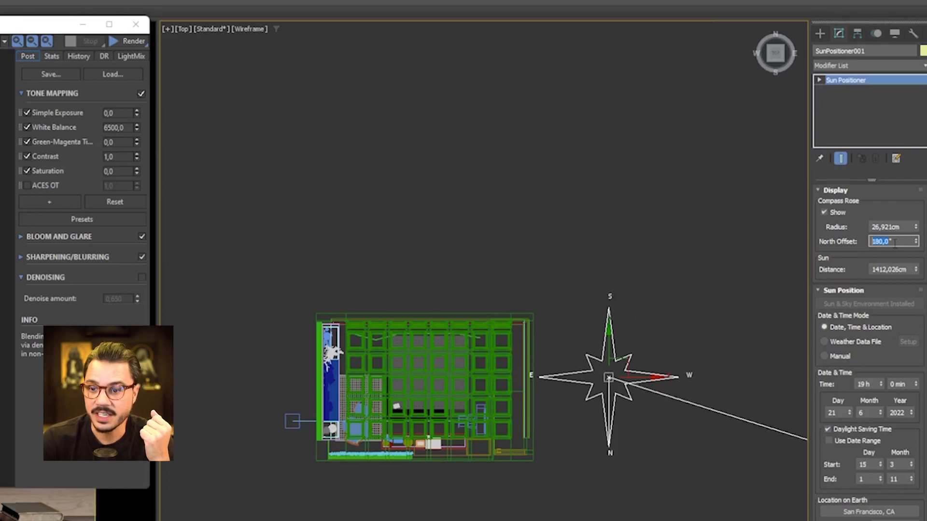
type("270")
key("Return")
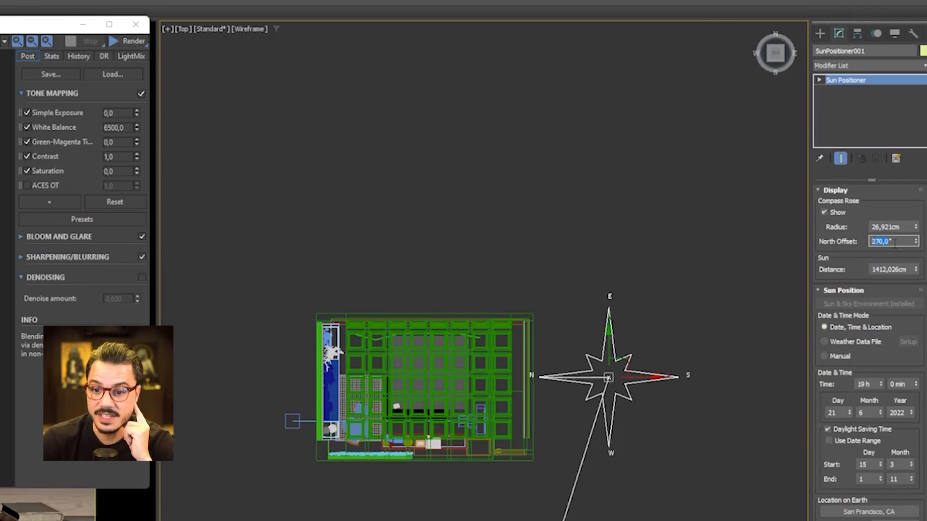
Set the Sun Positioner's North Offset to 220° after trying 240° and 230°
type("240")
key("Return")
type("230")
key("Return")
type("220")
key("Return")
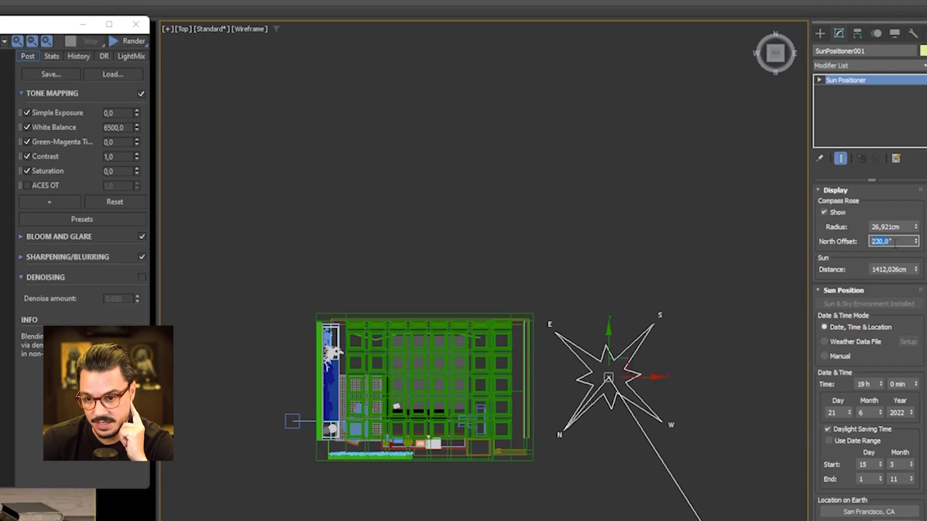
Check the sun's direction and height relative to the building from above and in an orbited view, and reselect the Sun Positioner in top view
scroll(604, 274, "down", 3)
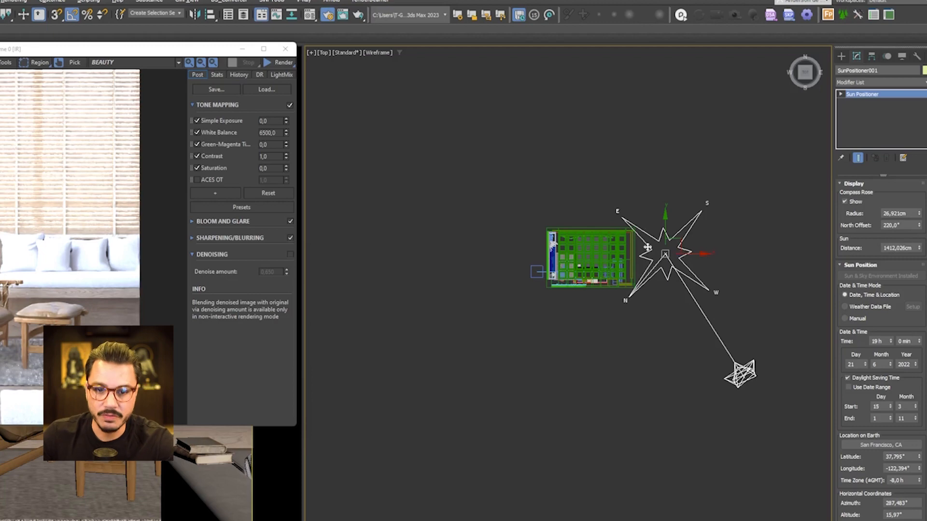
left_click(690, 170)
scroll(672, 231, "down", 1)
middle_click_drag(672, 232, 683, 210, "alt")
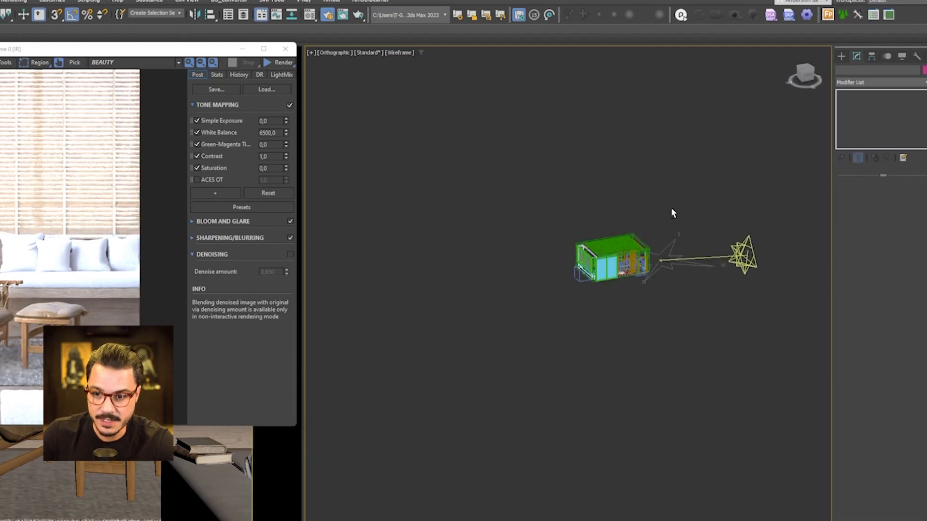
key("t")
left_click(784, 469)
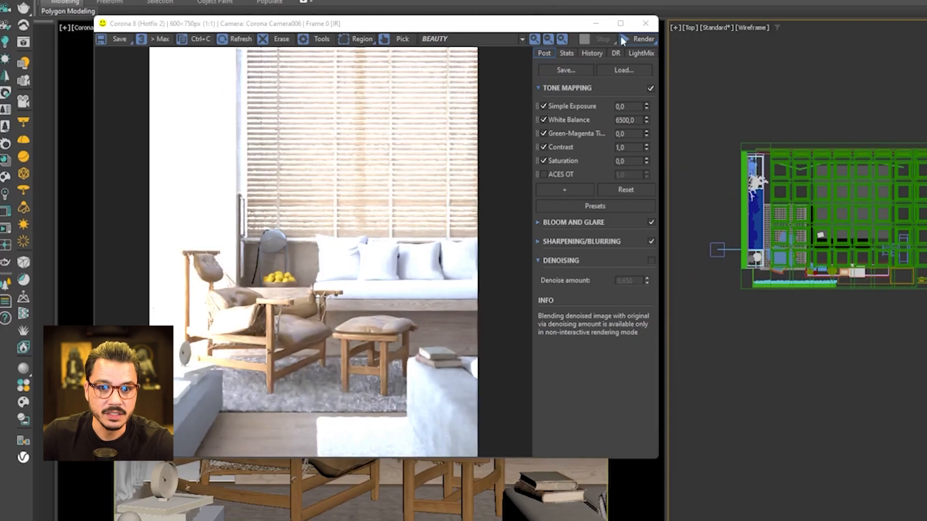
Start the interactive render of the bedroom and set the tone mapping's Simple Exposure to -3
left_click(280, 65)
left_click(637, 53)
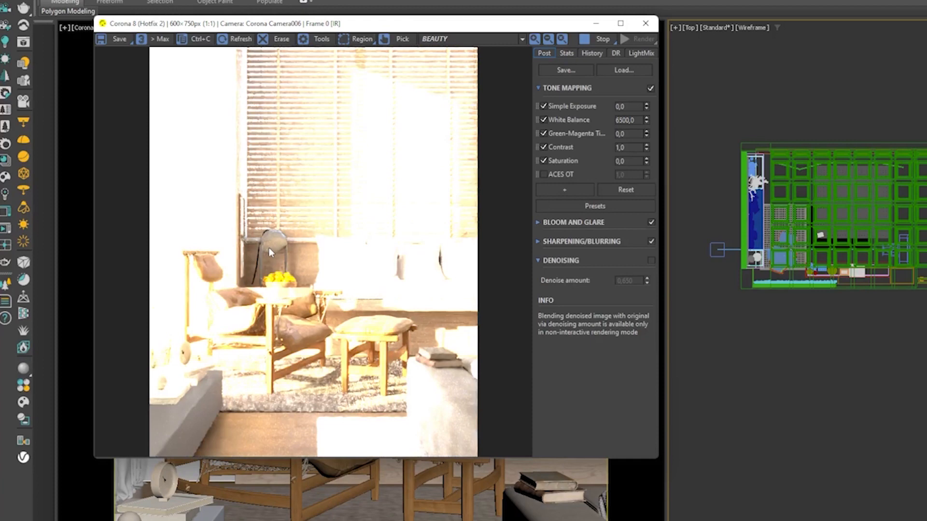
double_click(627, 107)
type("-3")
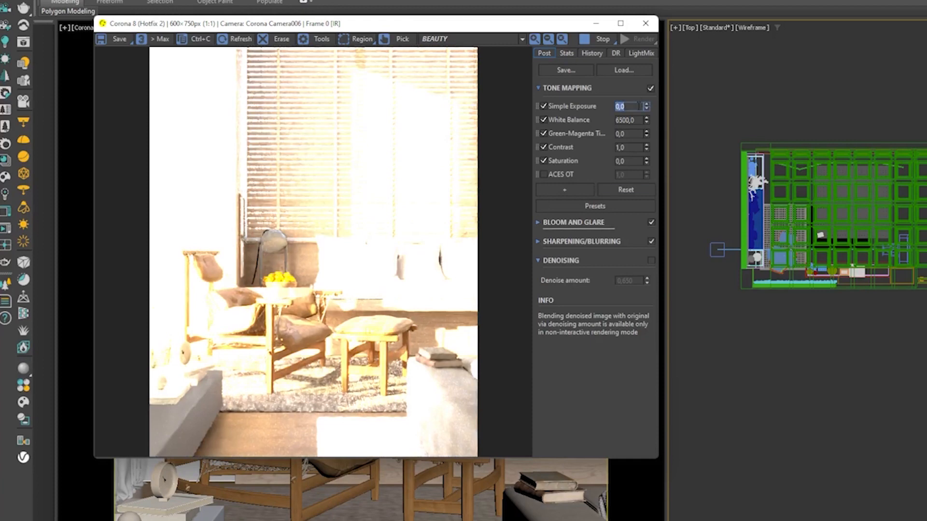
key("Return")
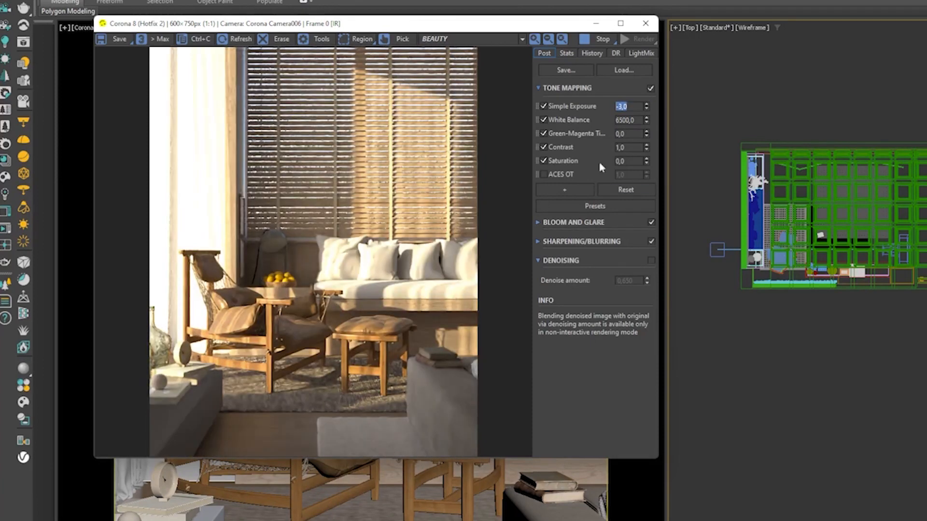
Add Reinhard Highlight Compression to the tone mapping and set it to 2 after comparing it with 3
left_click(577, 191)
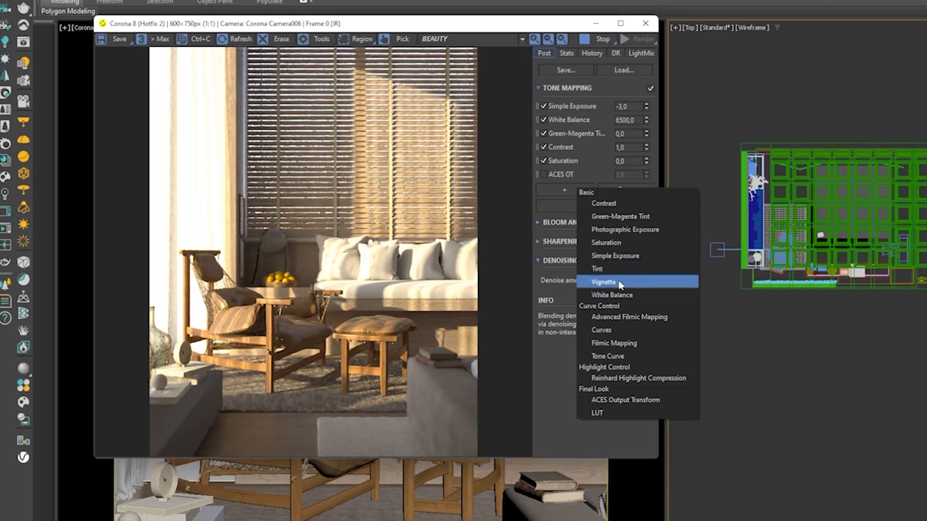
left_click(622, 378)
left_click(639, 190)
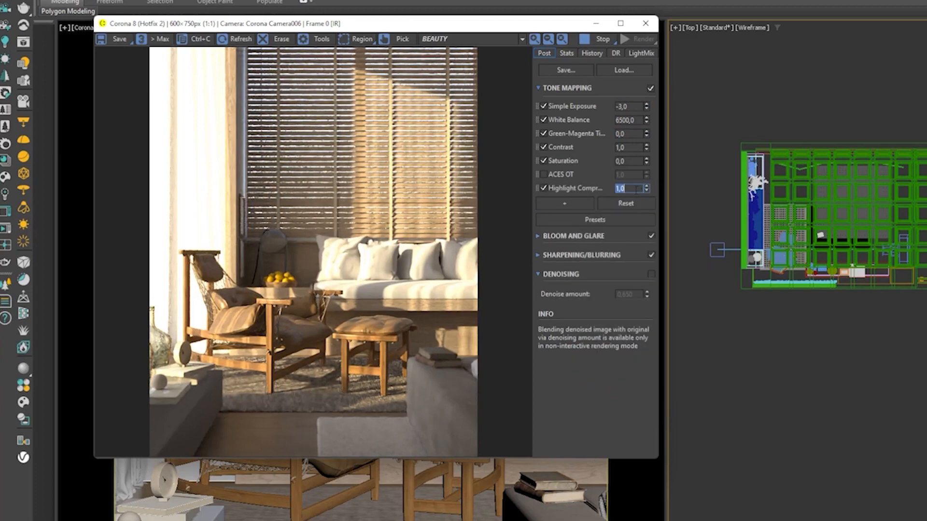
type("2")
key("Return")
type("3")
key("Return")
type("2")
key("Return")
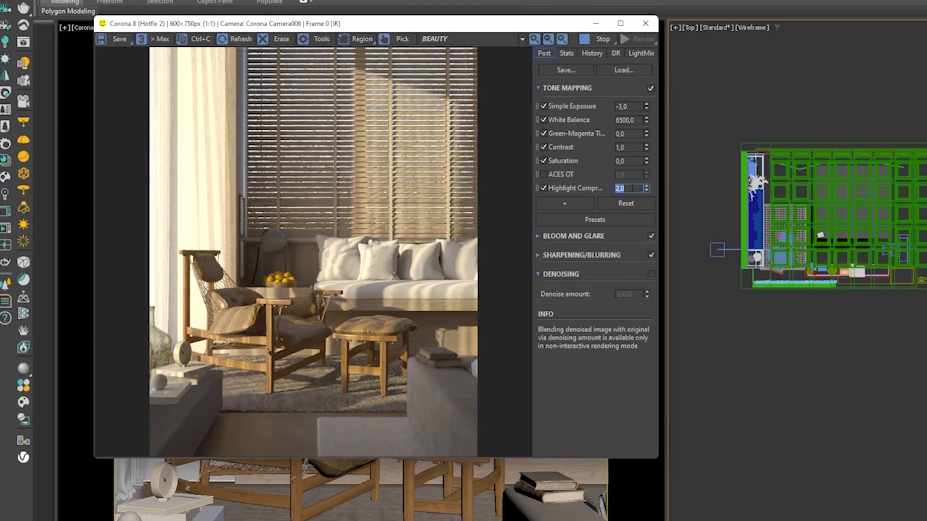
Set the tone mapping's White Balance to 9500 after trying 8500, and raise Contrast to 4
double_click(639, 120)
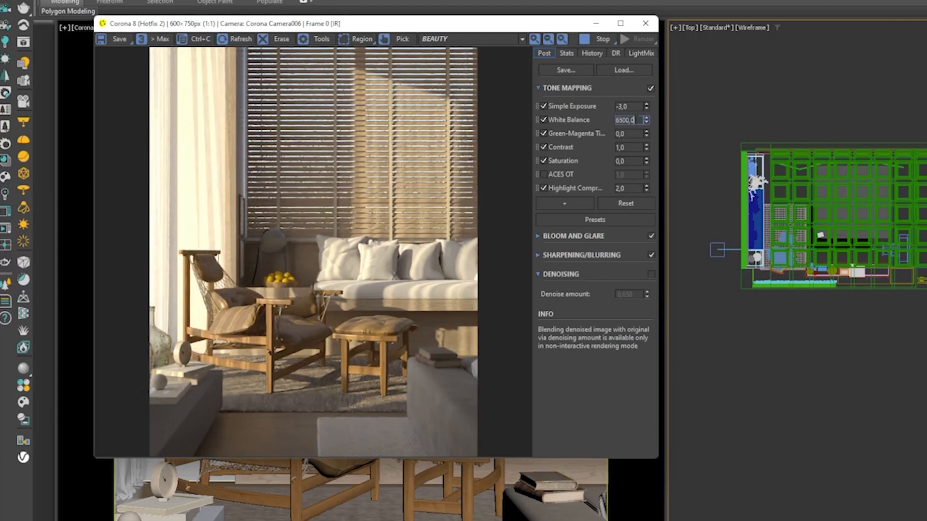
type("8500")
key("Return")
type("9500")
key("Return")
double_click(628, 147)
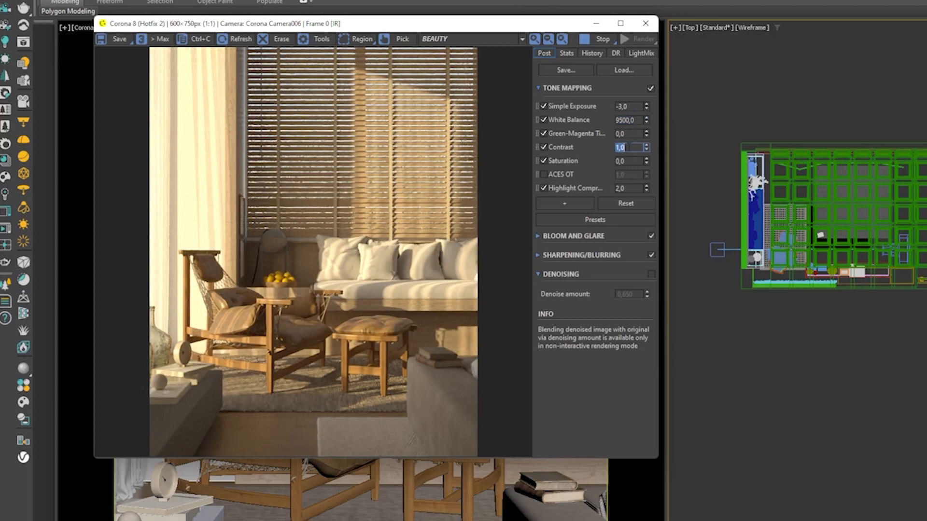
type("4")
key("Return")
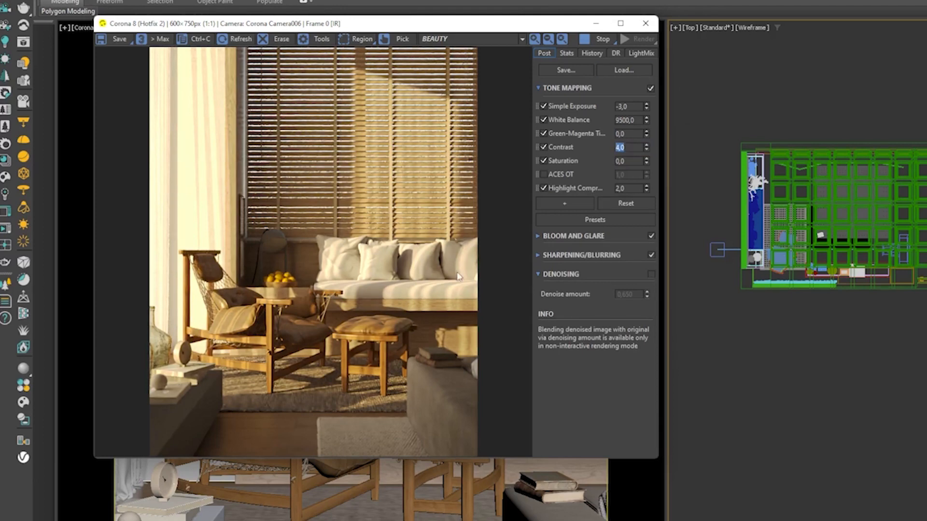
Examine the sunlight and shadows on the sofa cushions up close in the render, and stop the interactive render
scroll(439, 289, "up", 1)
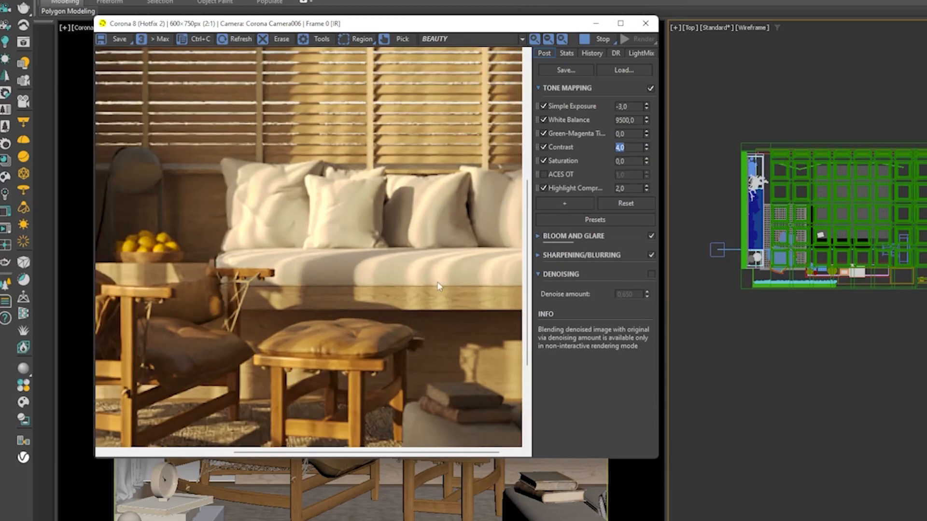
scroll(387, 305, "down", 1)
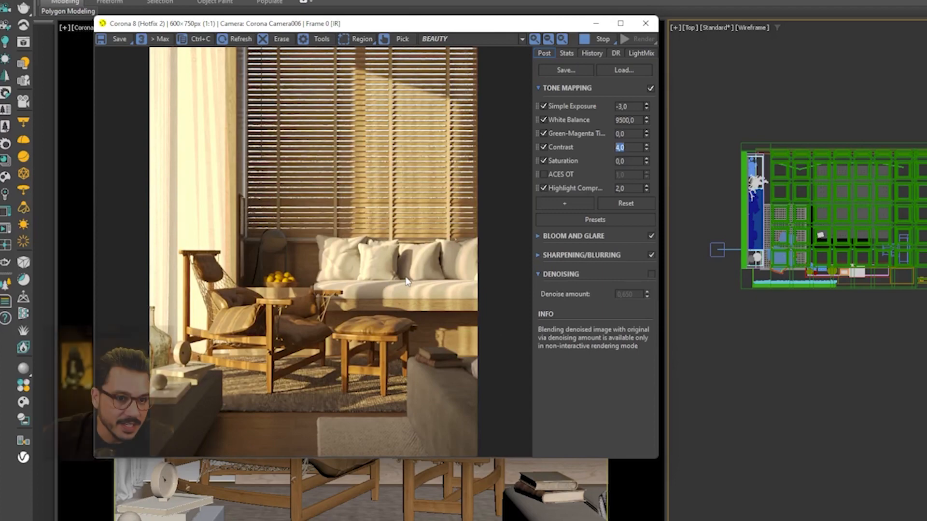
scroll(205, 215, "up", 1)
scroll(335, 235, "down", 1)
left_click(609, 39)
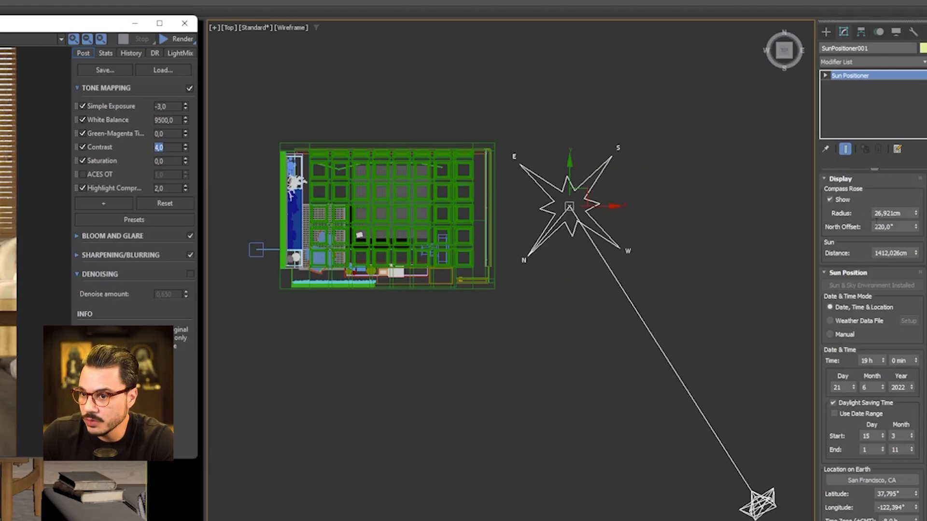
Load the Physical Sun & Sky Environment map from Corona's scene environment into the second sample slot of the Material Editor
left_click(592, 360)
middle_click_drag(592, 360, 482, 398)
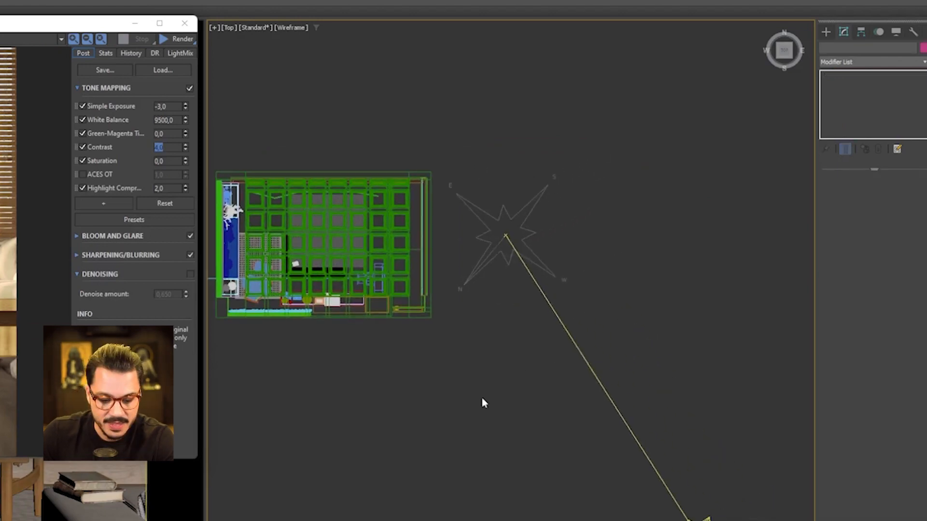
key("m")
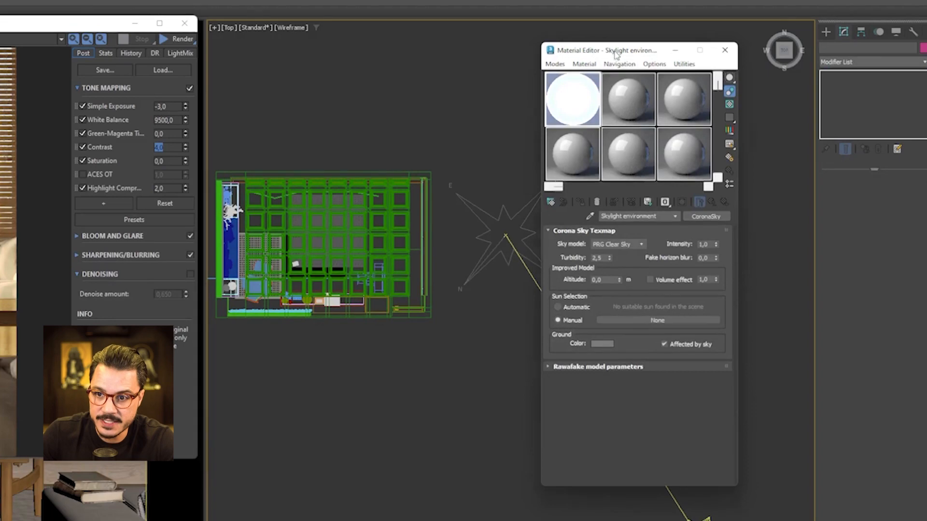
left_click_drag(598, 50, 611, 65)
key("F10")
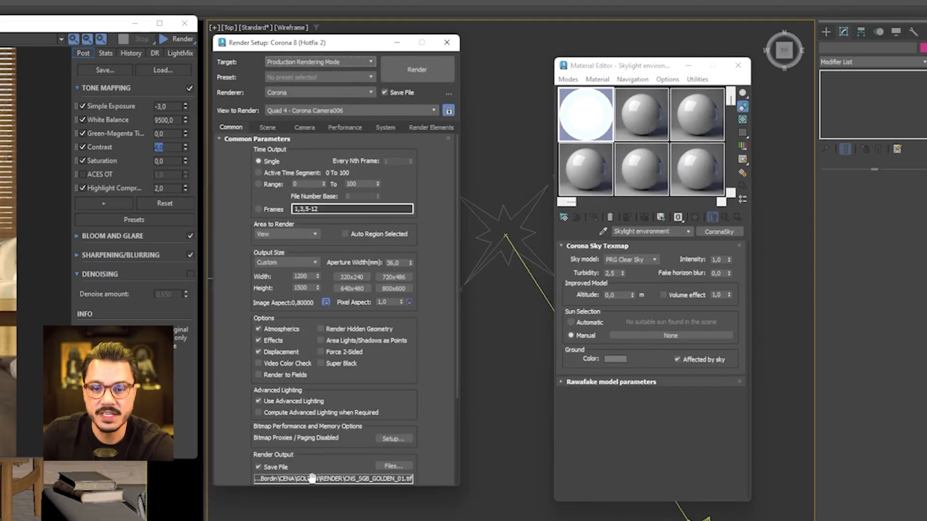
left_click(261, 129)
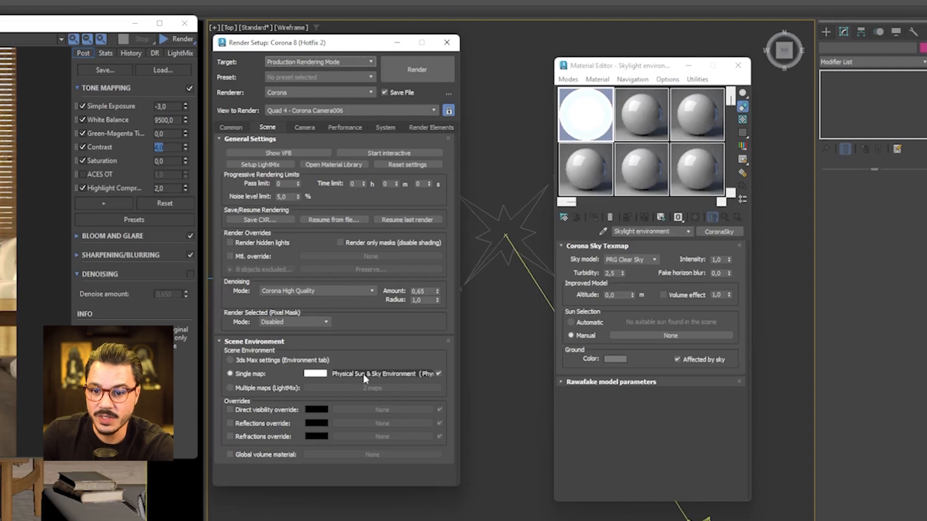
left_click_drag(397, 376, 637, 117)
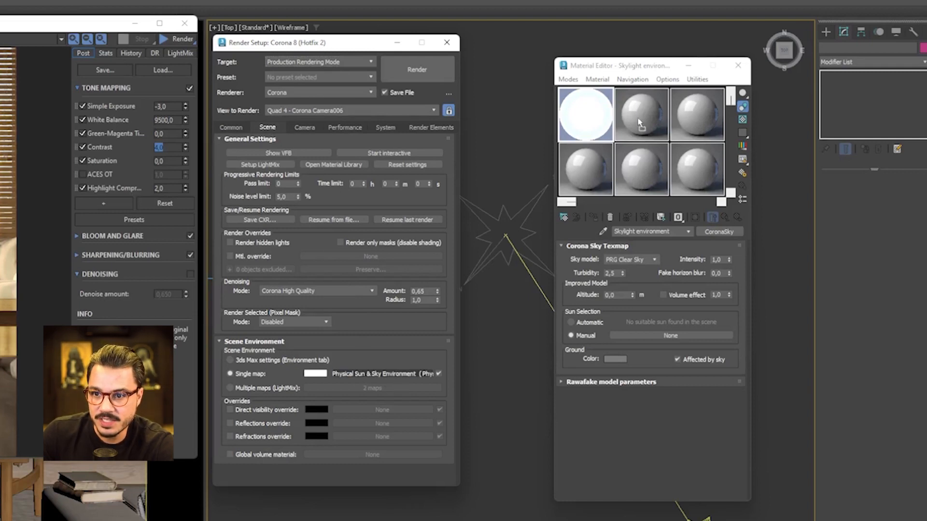
left_click(630, 317)
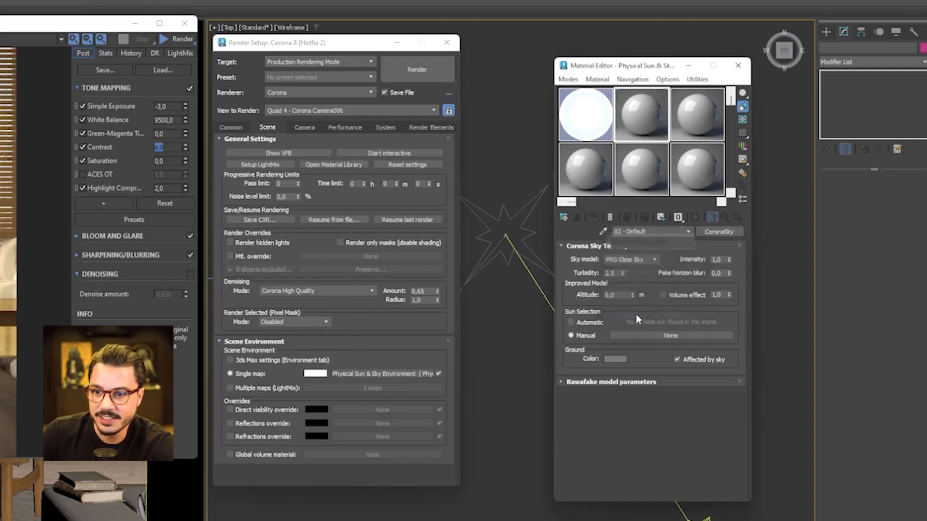
left_click(447, 42)
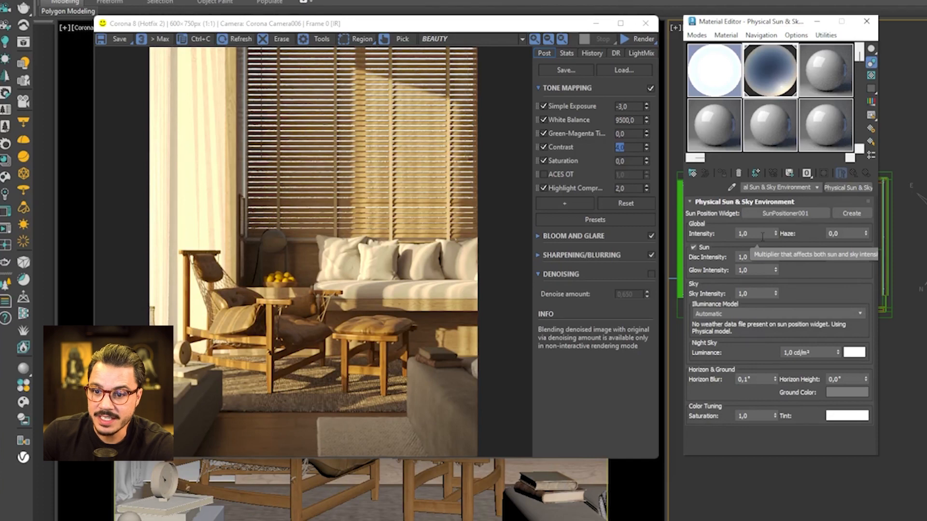
Set the sun's Disc Size to 300% in the Physical Sun & Sky Environment map and start the interactive render
double_click(762, 233)
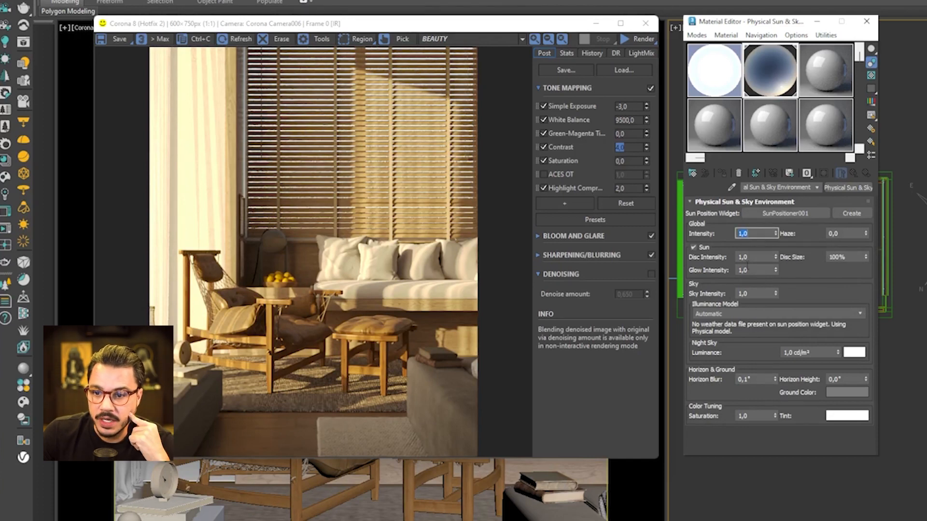
double_click(858, 255)
type("3%")
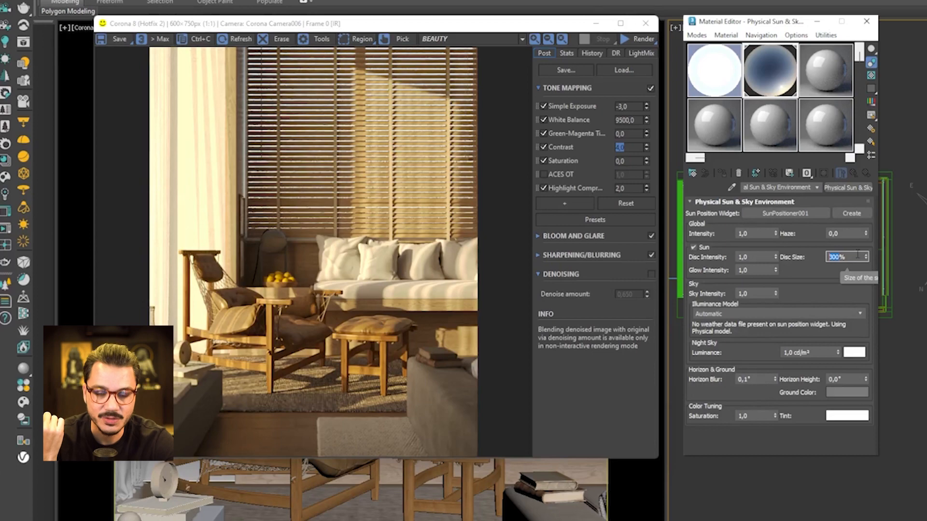
left_click(642, 39)
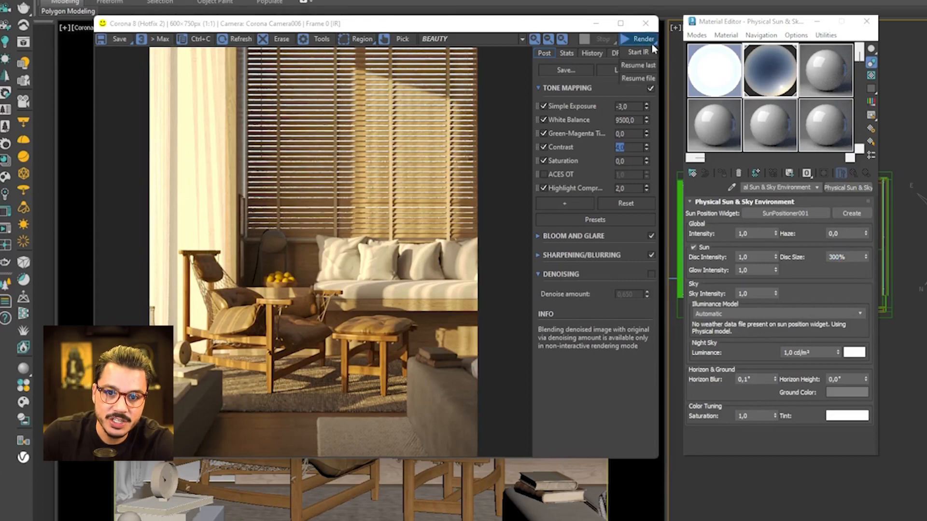
left_click(638, 52)
Inspect the softness of the shadows on the sofa up close, put the Material Editor away, and stop the interactive render
scroll(374, 274, "up", 3)
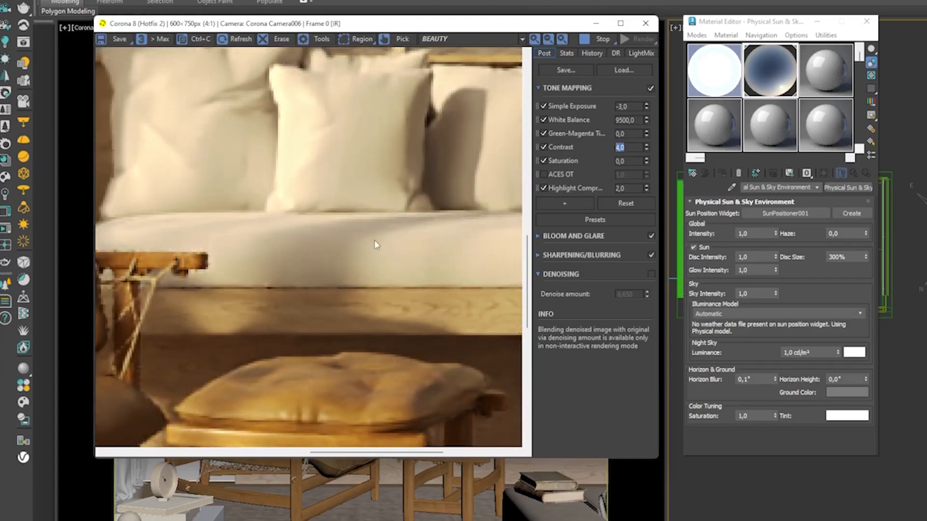
scroll(367, 275, "down", 2)
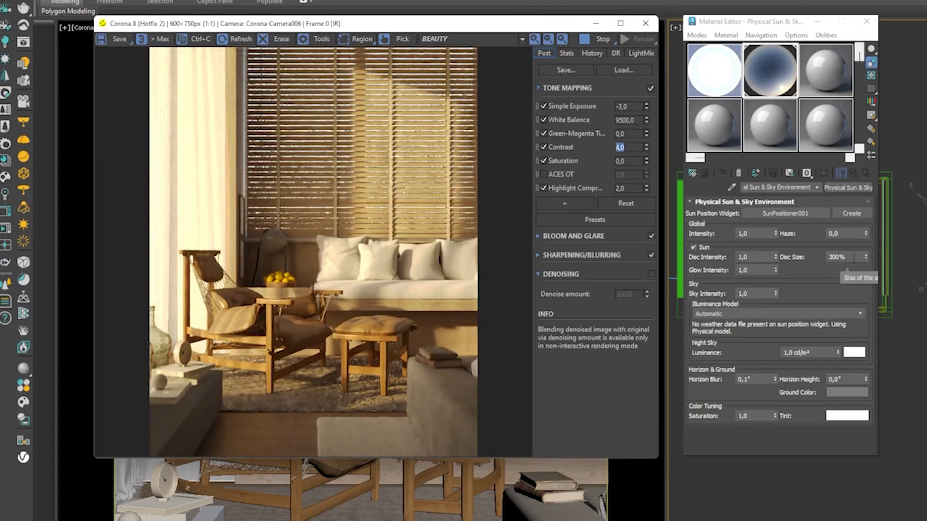
key("m")
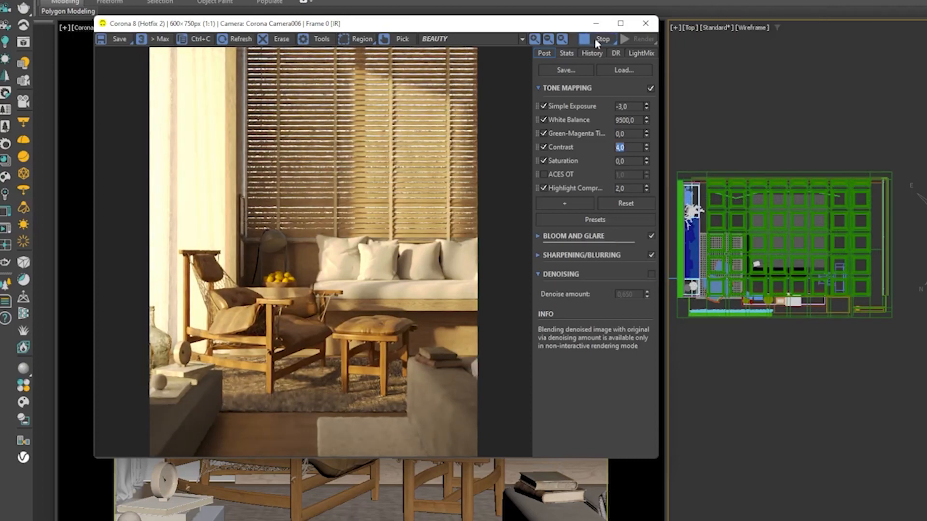
left_click(598, 40)
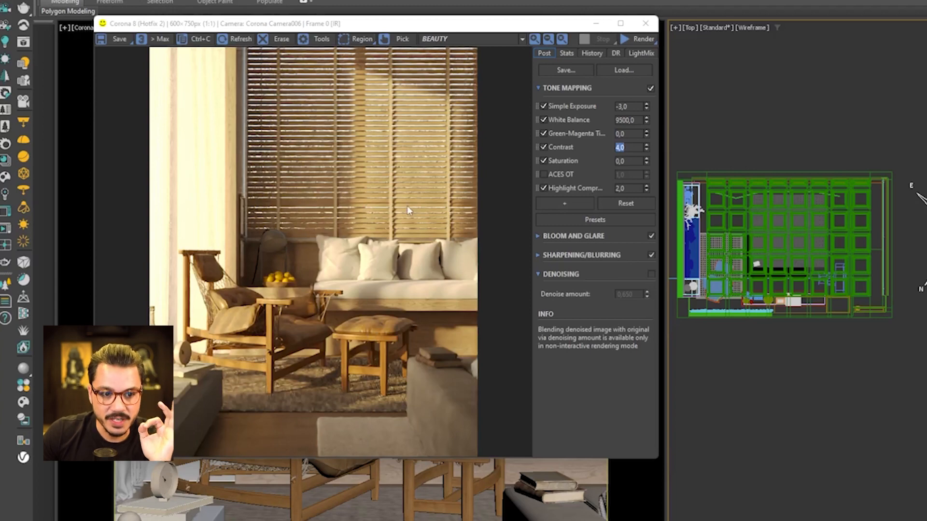
Set the tone mapping Highlight Compression to 3 and inspect the finished render up close
scroll(205, 207, "up", 1)
scroll(183, 178, "down", 1)
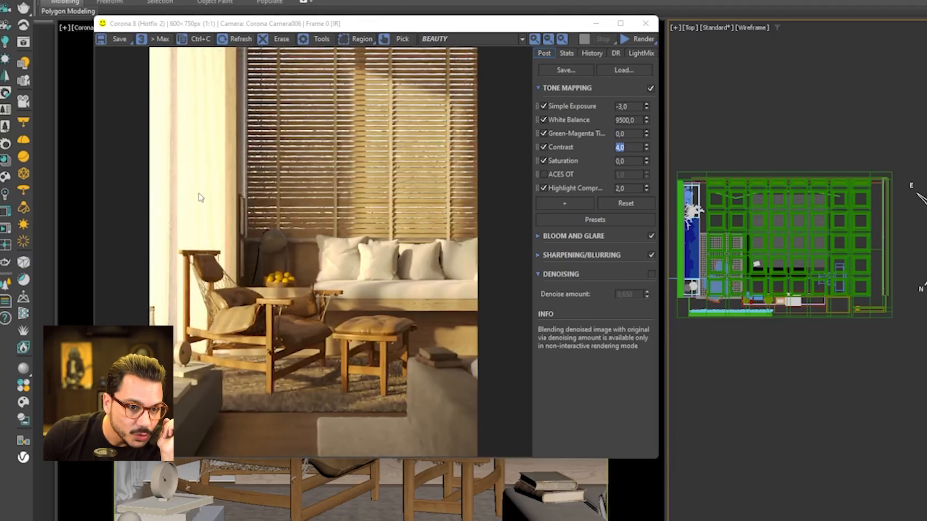
left_click(630, 189)
type("3")
key("Return")
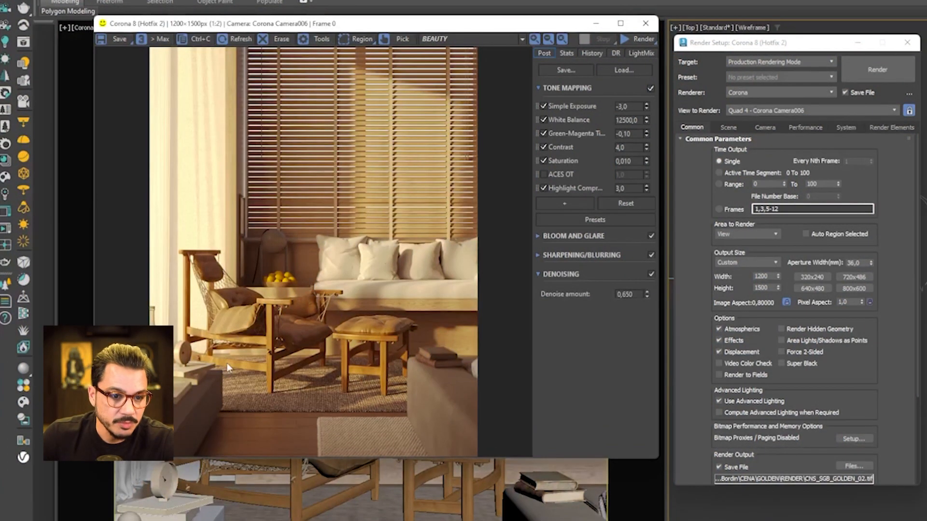
scroll(234, 271, "up", 2)
scroll(236, 274, "down", 1)
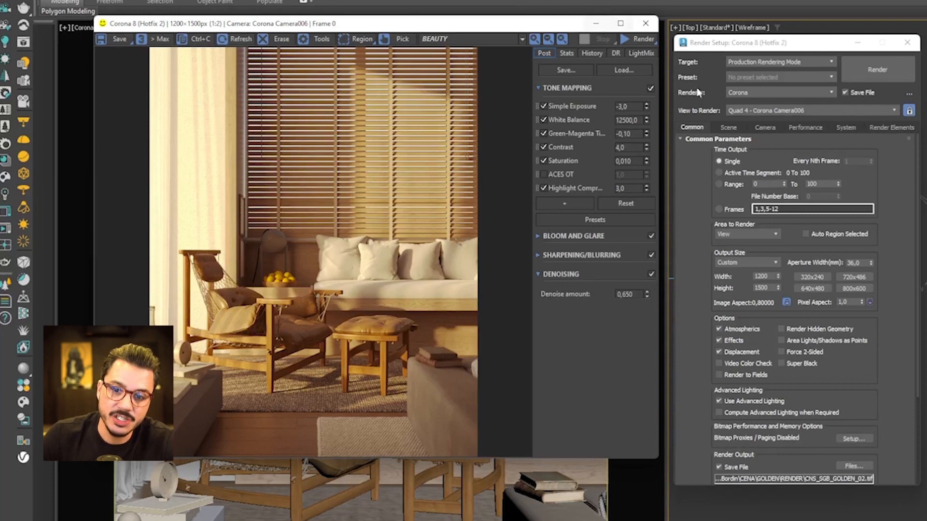
Clear the Physical Sun & Sky Environment map from the single map slot of Corona's scene environment
left_click(729, 127)
right_click(831, 373)
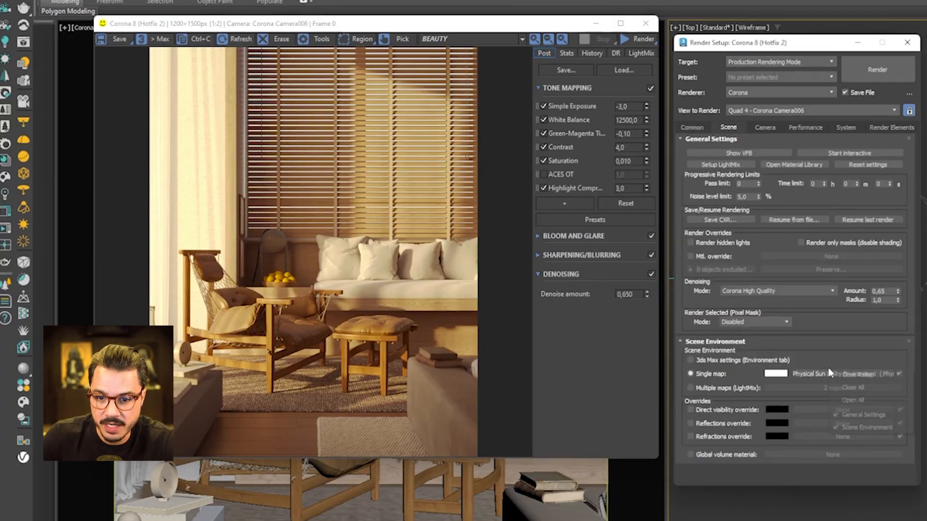
right_click(820, 373)
left_click(864, 402)
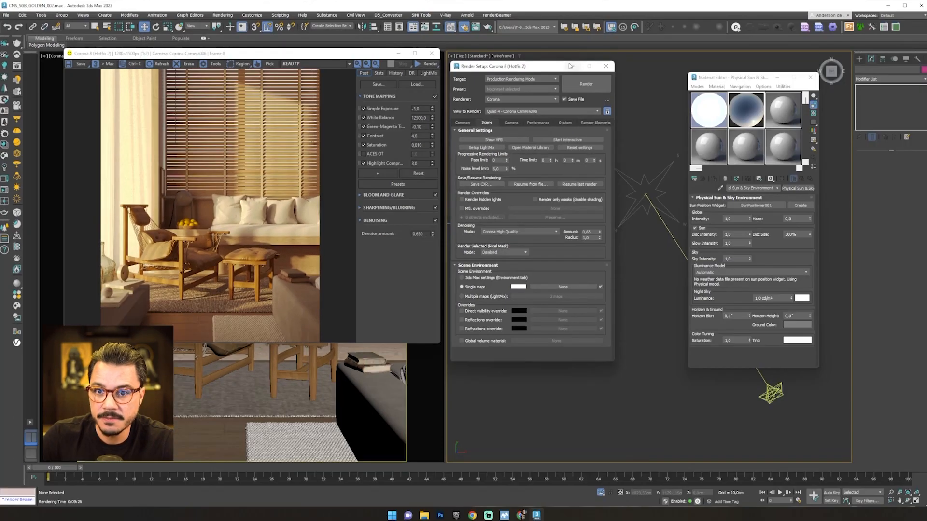
Put the Render Setup and Material Editor away and delete the Sun Positioner from the scene
left_click(571, 66)
left_click(776, 78)
left_click(684, 257)
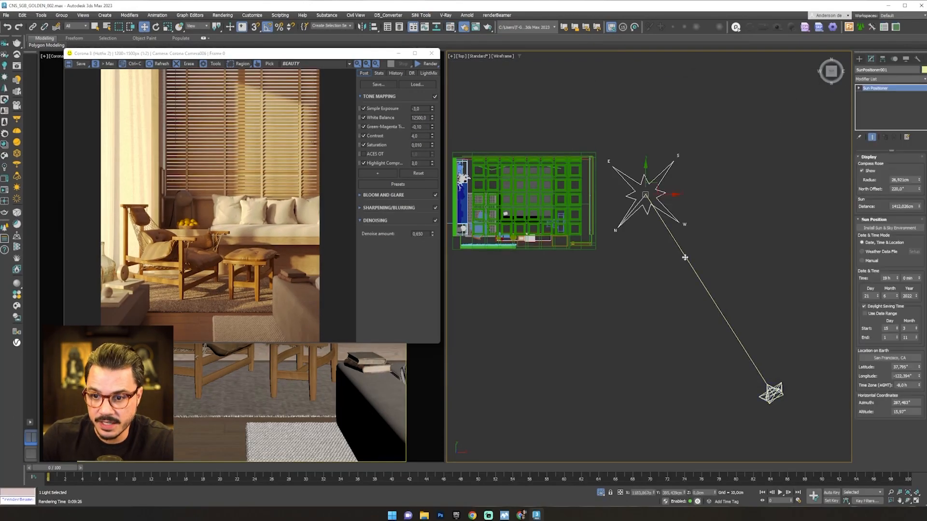
key("Delete")
middle_click_drag(577, 272, 665, 292)
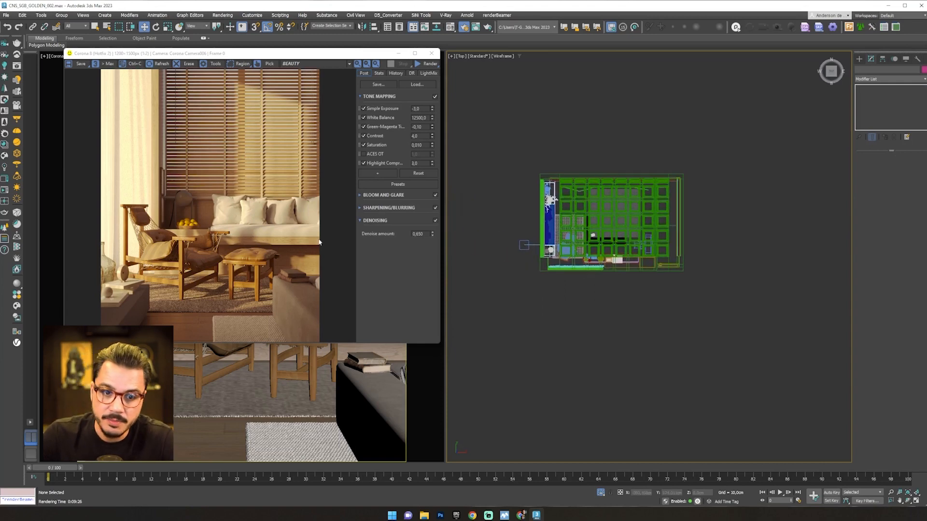
left_click(327, 216)
left_click(430, 67)
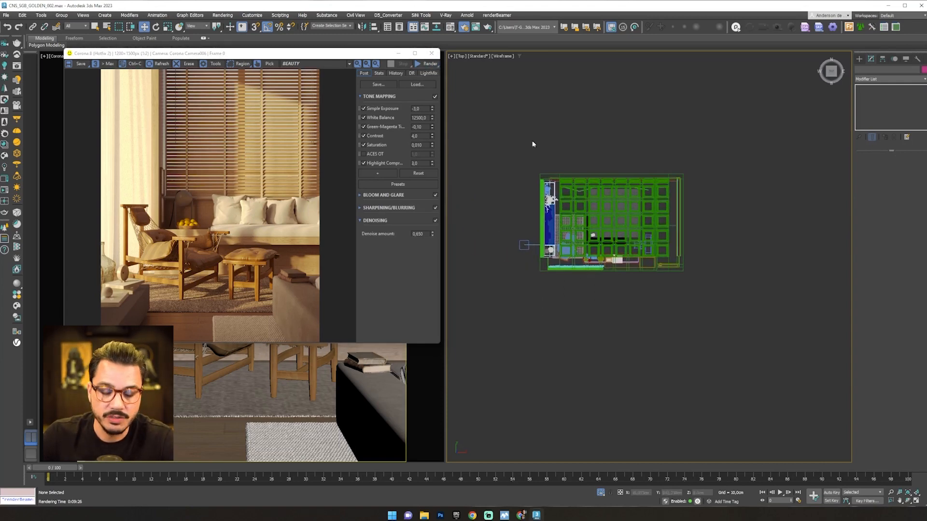
middle_click_drag(605, 323, 603, 319)
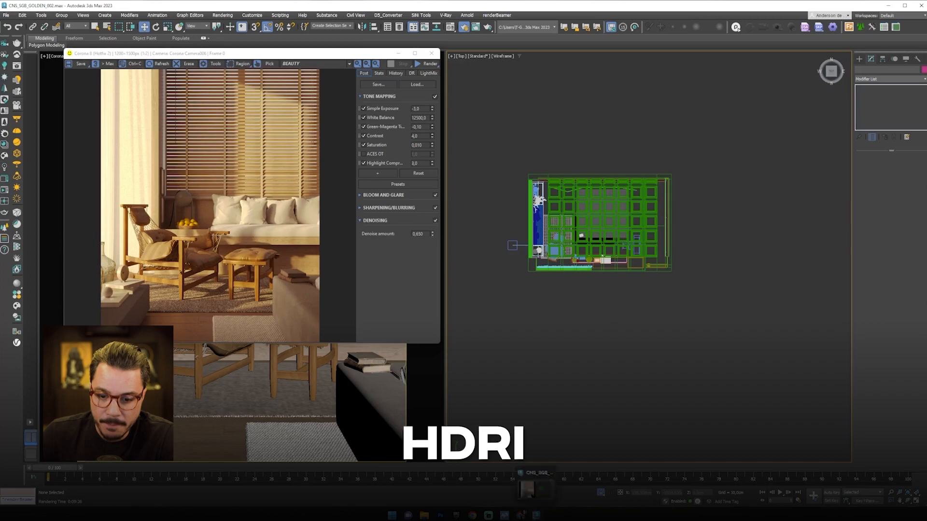
Switch to the Poly Haven website in the browser, open its HDRIs collection and look through it
mouse_move(528, 509)
left_click(535, 490)
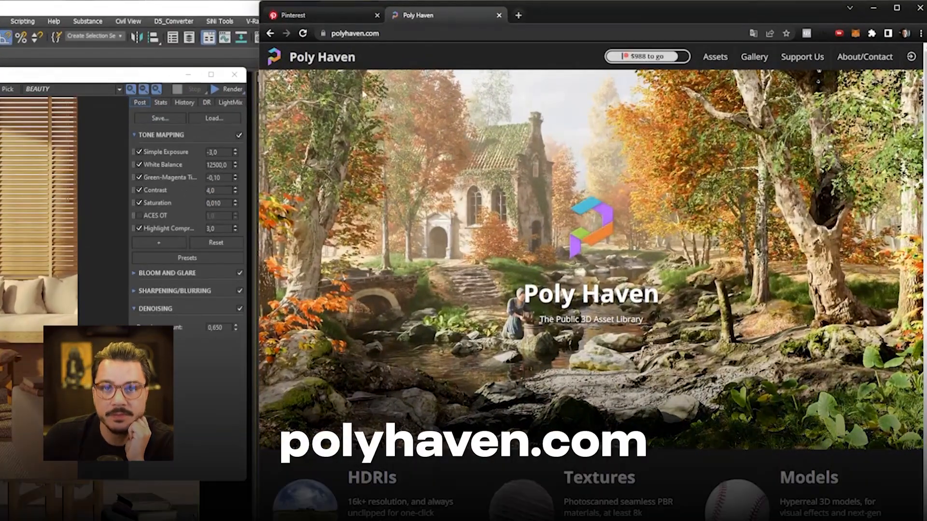
scroll(689, 175, "down", 1)
scroll(592, 227, "down", 1)
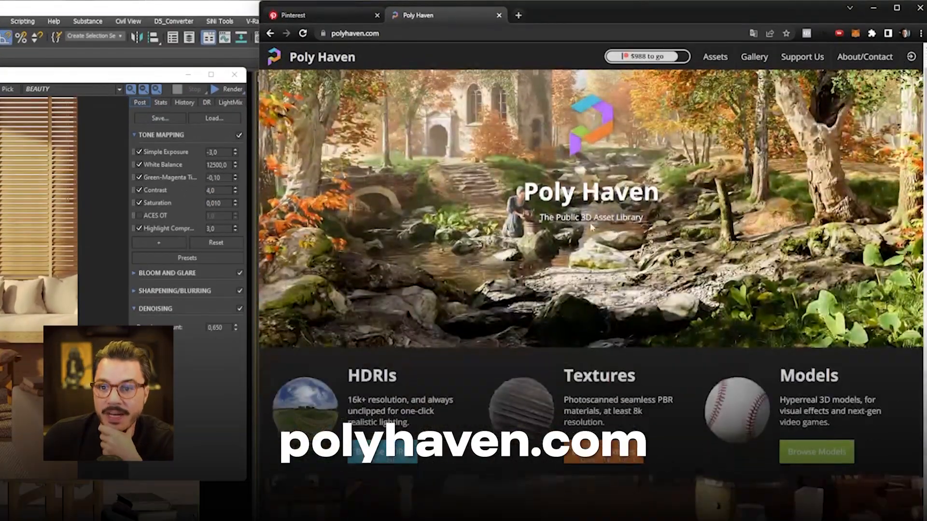
left_click(316, 413)
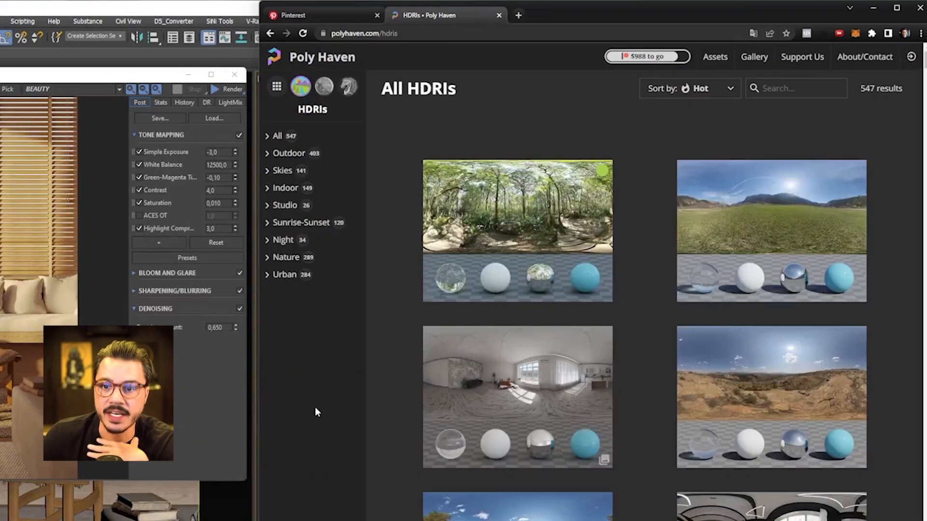
scroll(549, 275, "down", 5)
scroll(560, 276, "down", 7)
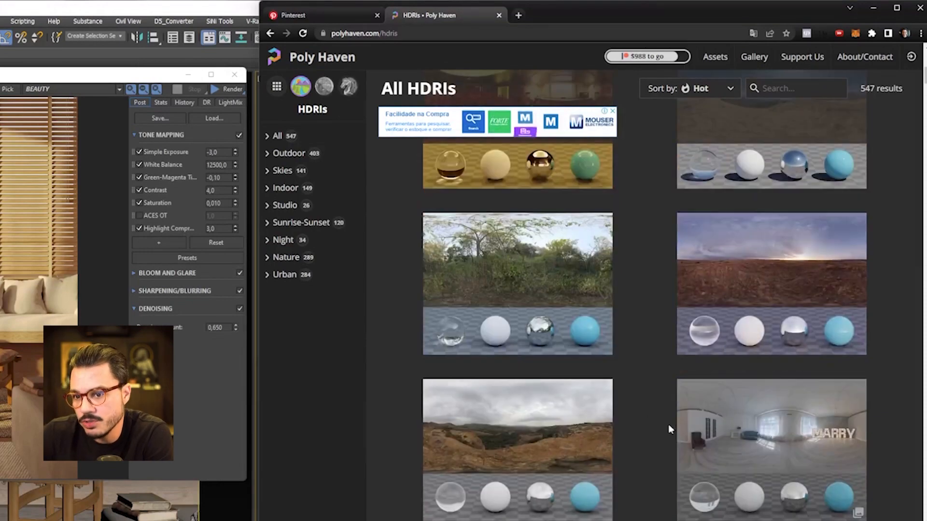
scroll(676, 424, "up", 10)
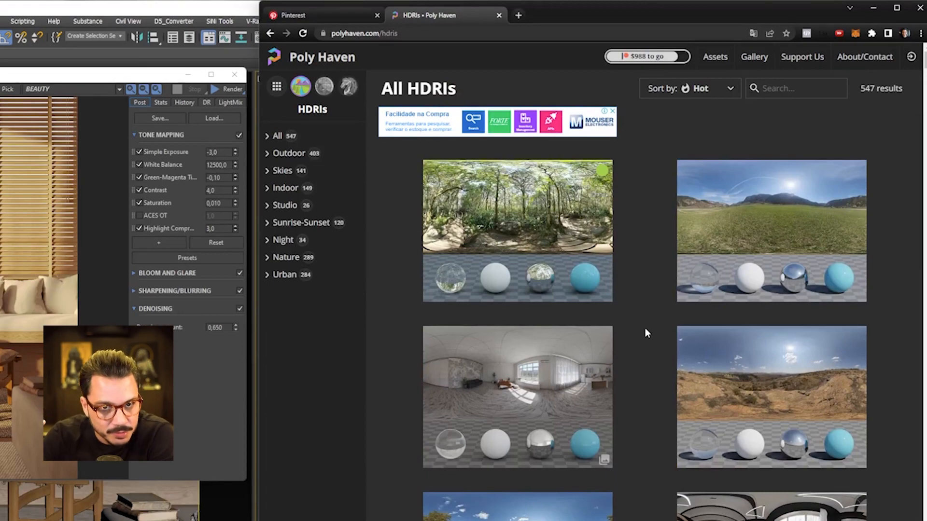
Filter the HDRIs to Sunrise-Sunset skies and look through the thumbnails for a suitable low sun
left_click(299, 223)
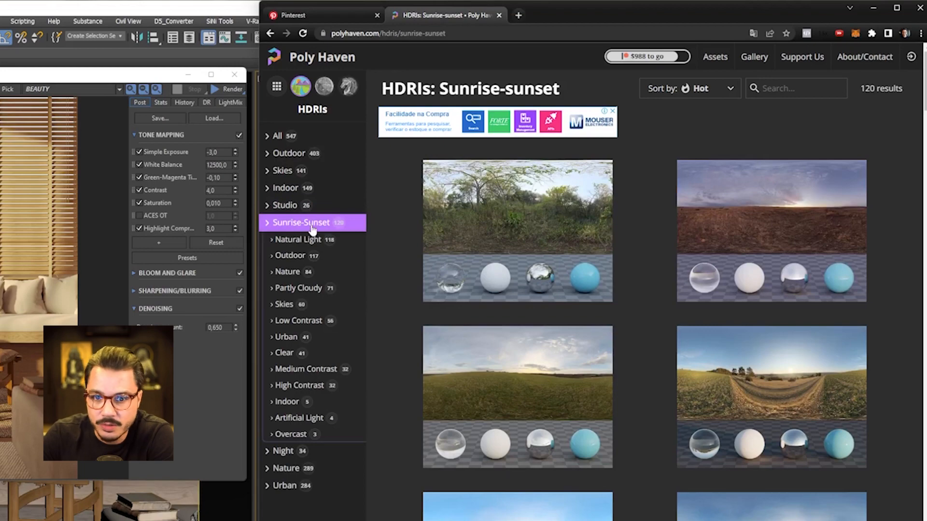
left_click(275, 304)
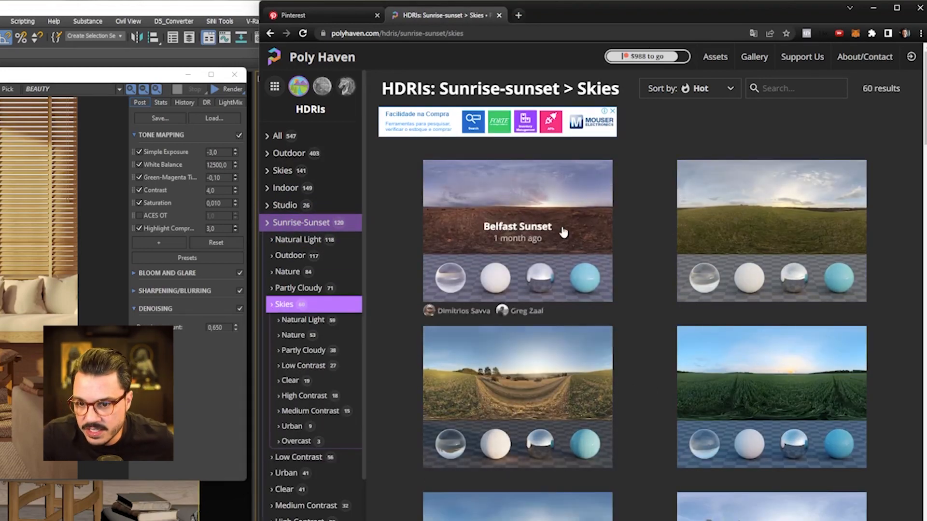
scroll(613, 251, "down", 3)
scroll(627, 289, "down", 6)
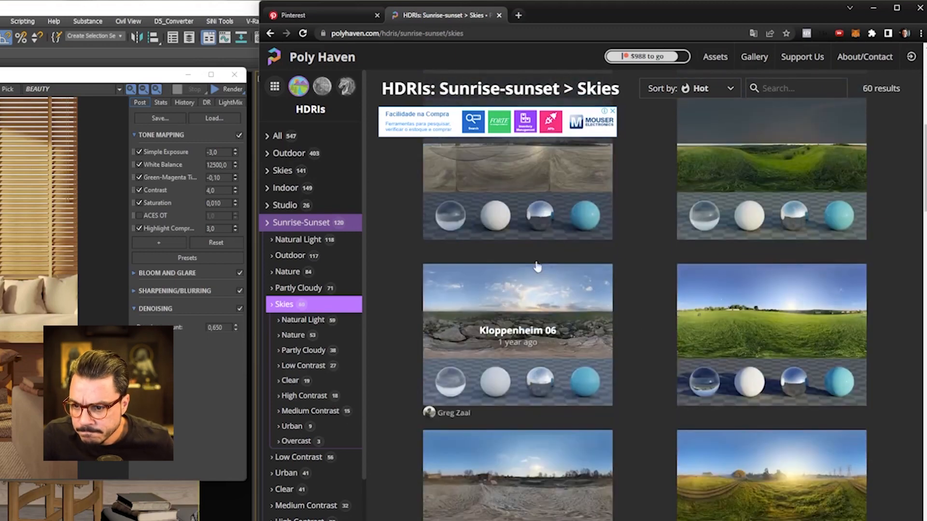
scroll(673, 290, "up", 6)
scroll(724, 300, "down", 10)
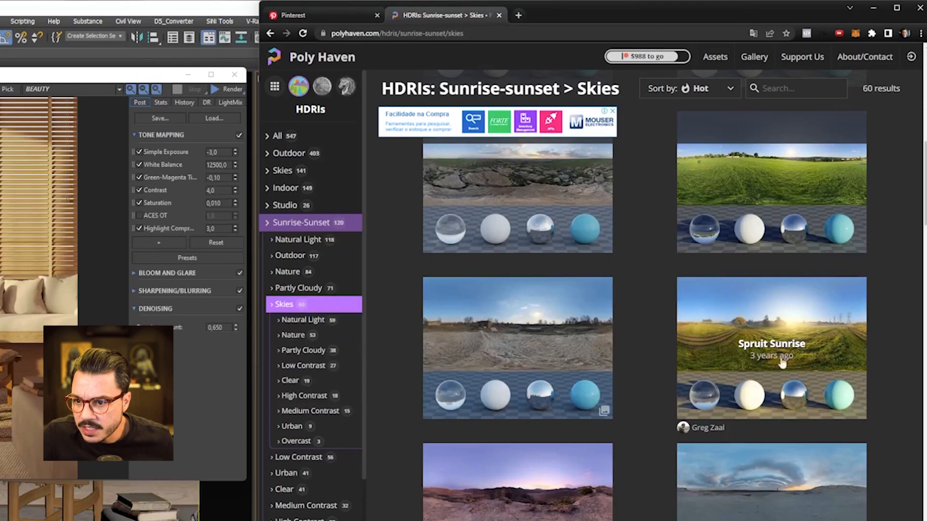
Download the Spruit Sunrise HDRI in 4K resolution and HDR format
left_click(803, 384)
left_click(772, 94)
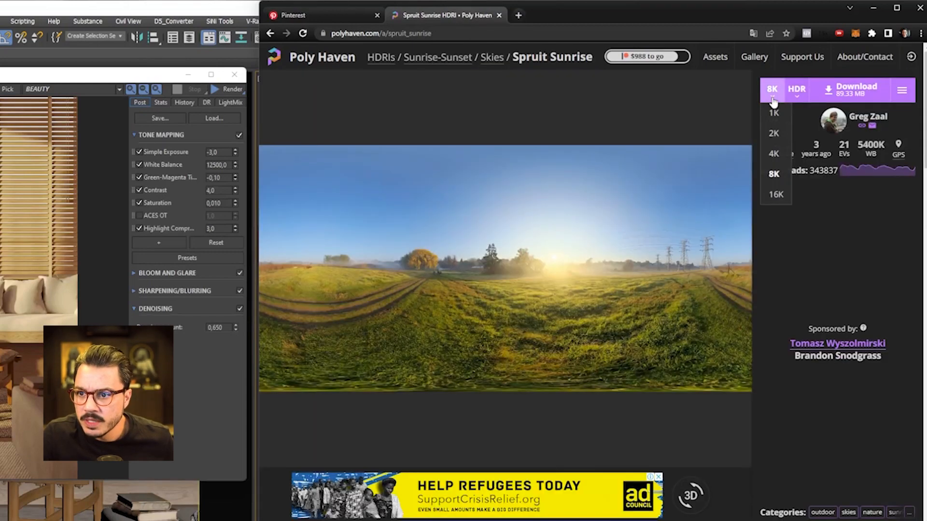
left_click(773, 153)
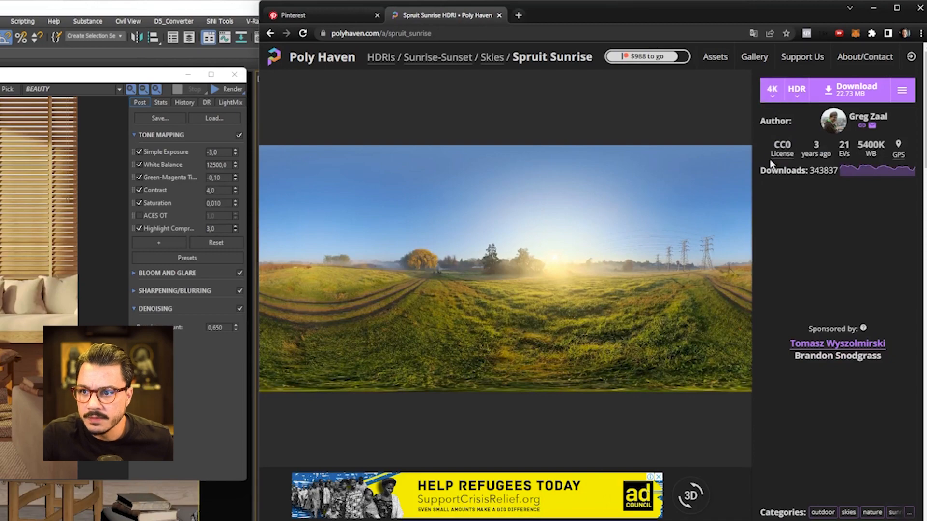
left_click(852, 89)
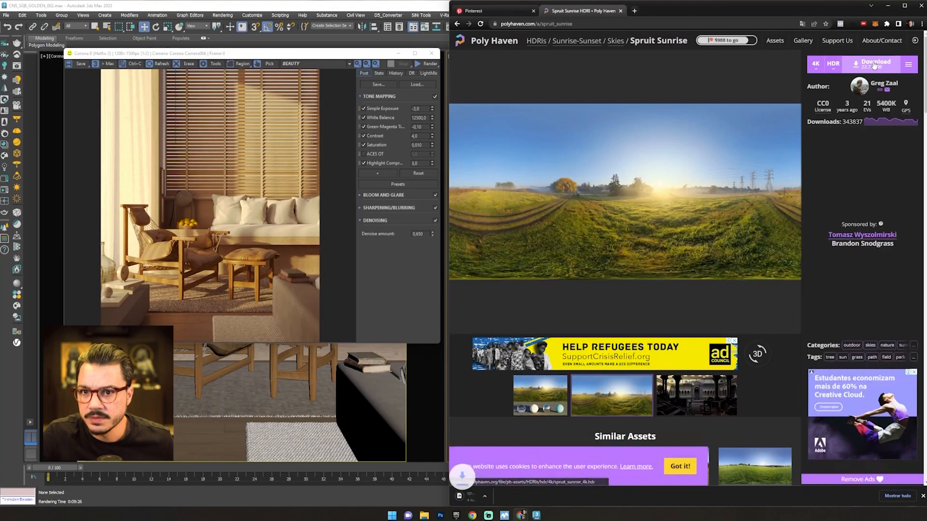
Go back to the Sunrise-Sunset skies, look through more HDRIs, and return to 3ds Max
left_click(457, 24)
scroll(813, 223, "down", 5)
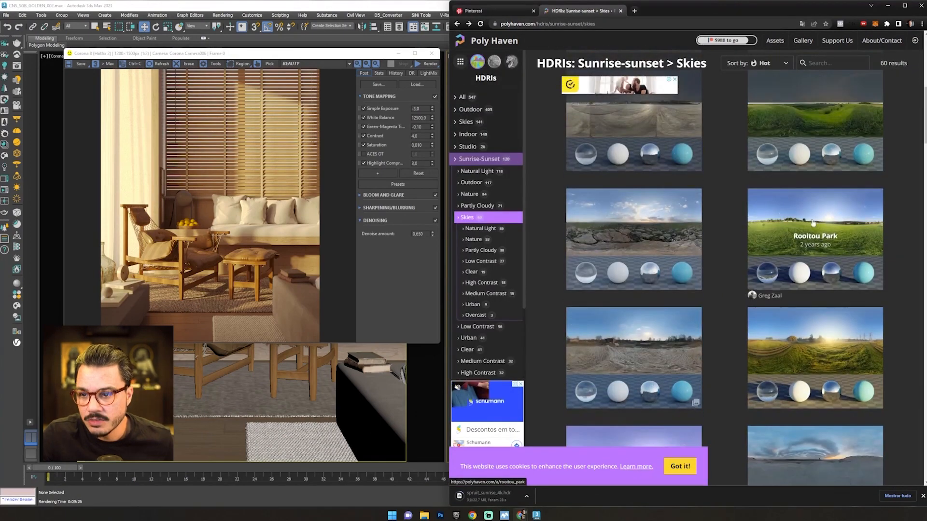
scroll(813, 223, "down", 10)
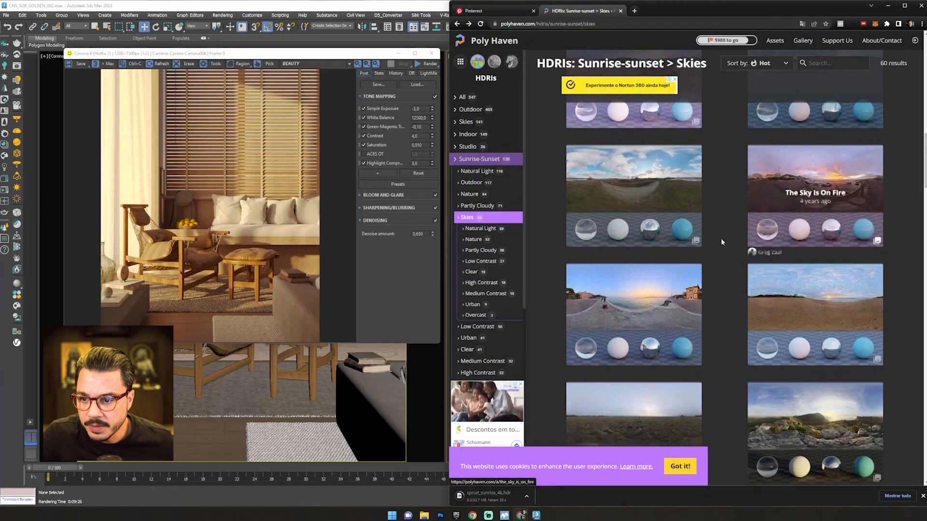
scroll(721, 241, "down", 5)
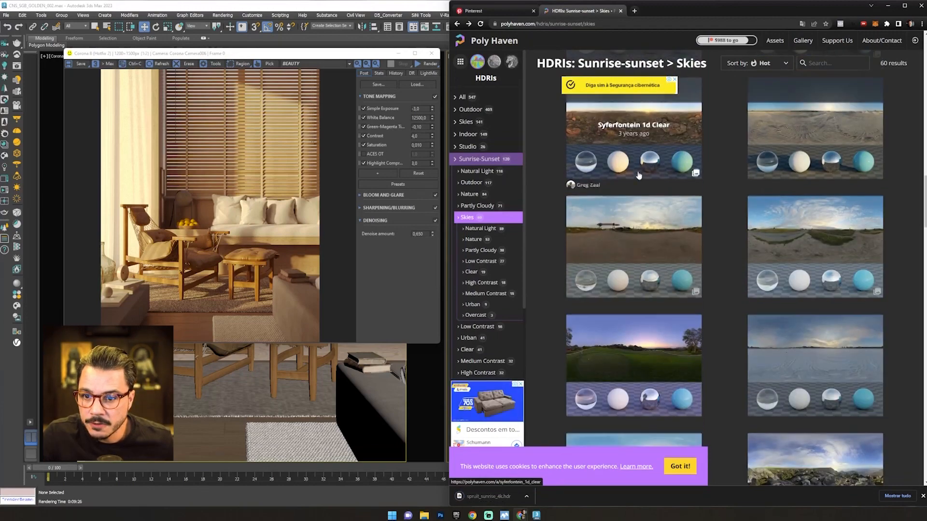
scroll(638, 174, "down", 5)
left_click_drag(699, 10, 926, 25)
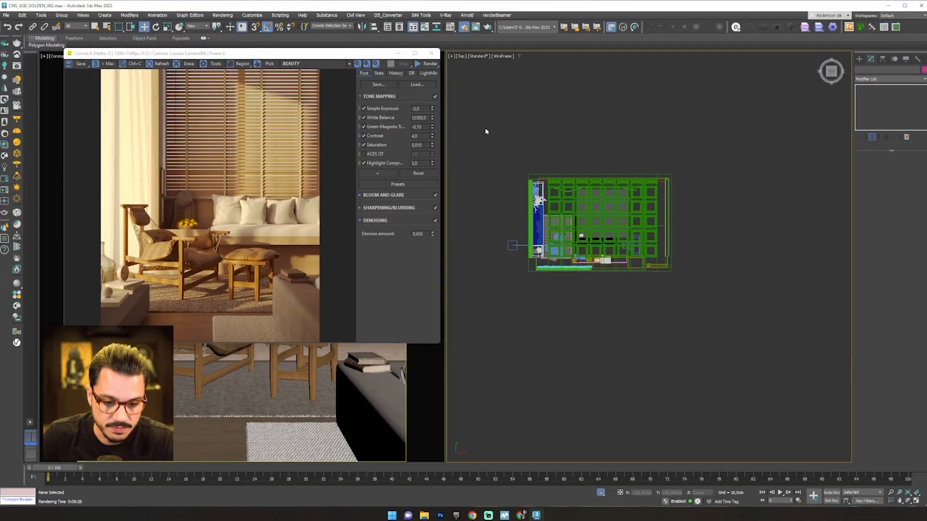
Open the Material Editor and Render Setup, and assign a CoronaColorCorrect map as the single map of Corona's scene environment
key("m")
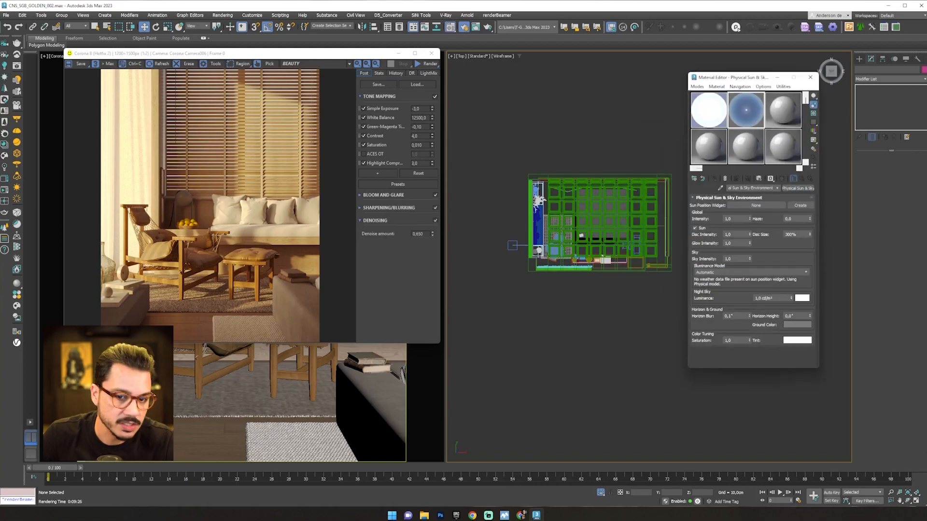
key("F10")
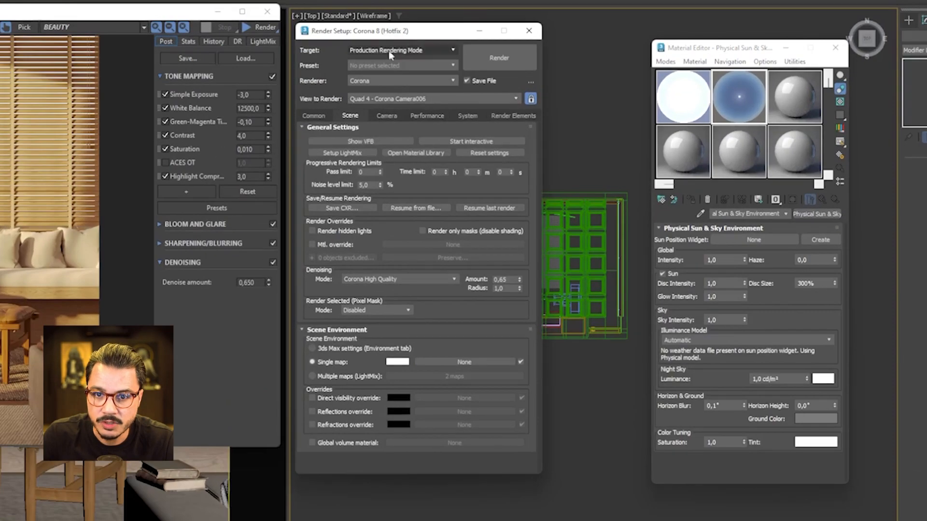
left_click_drag(431, 34, 427, 25)
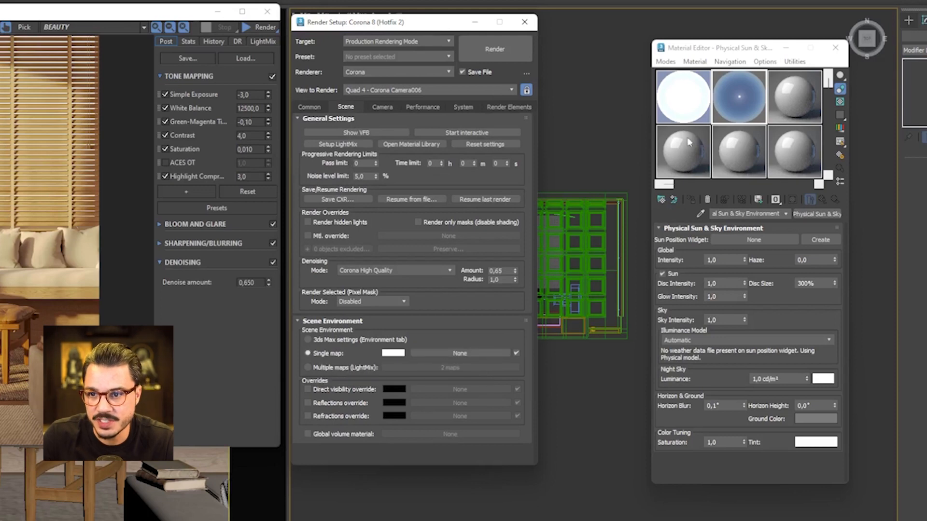
left_click(457, 355)
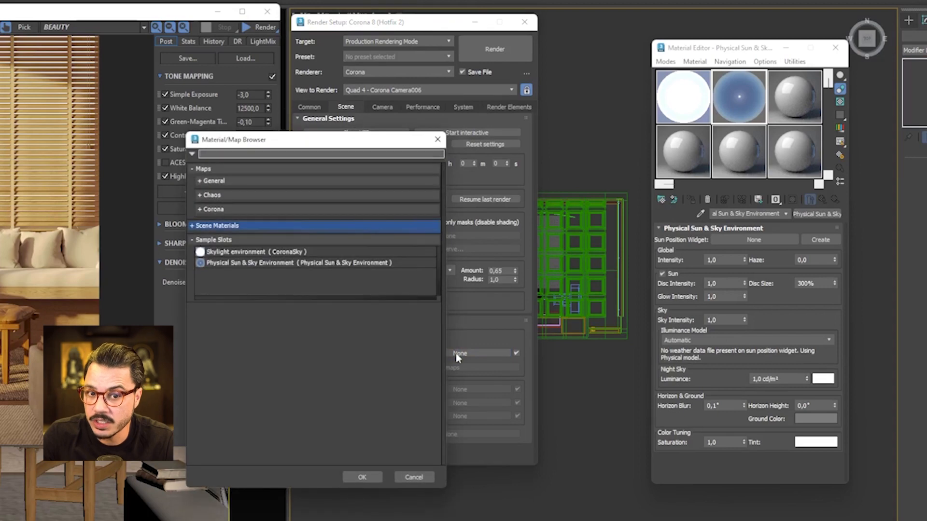
left_click(251, 210)
left_click(251, 209)
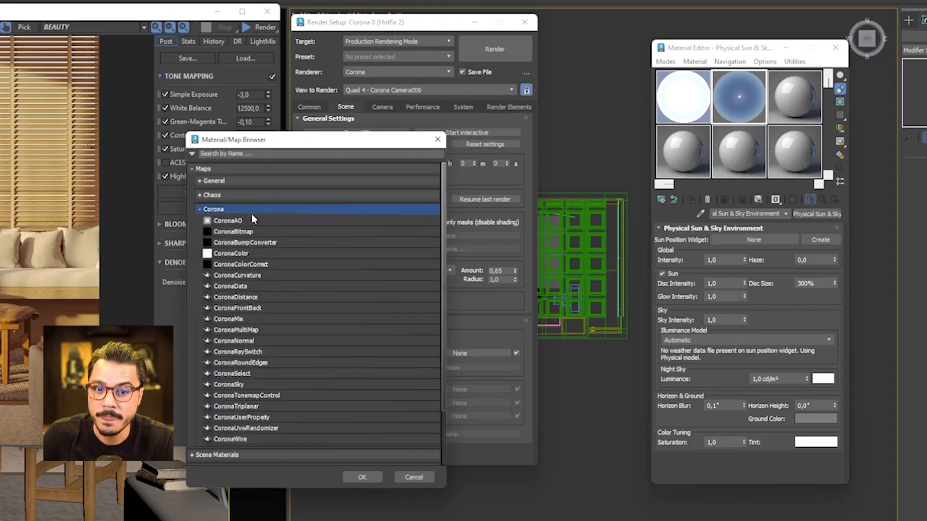
double_click(244, 265)
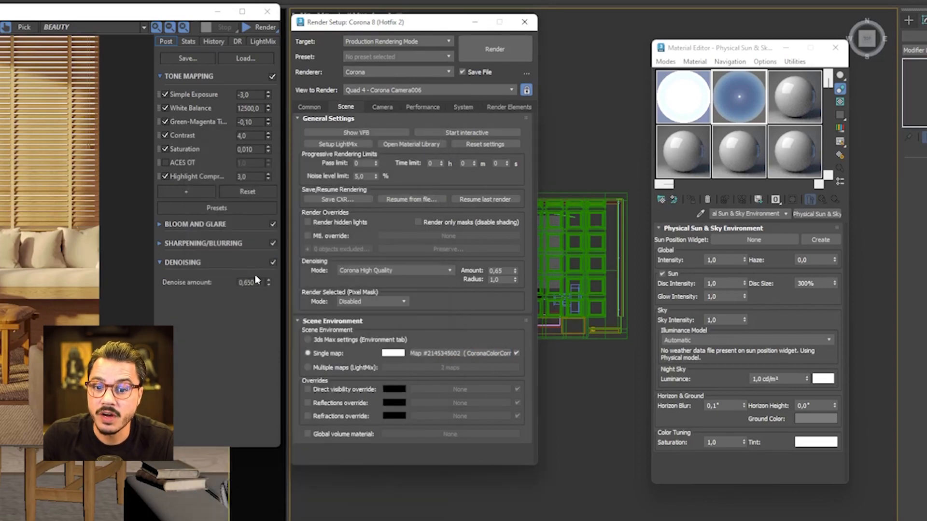
Instance the CoronaColorCorrect map into the third Material Editor sample slot and add a CoronaBitmap as its input
left_click_drag(648, 339, 797, 112)
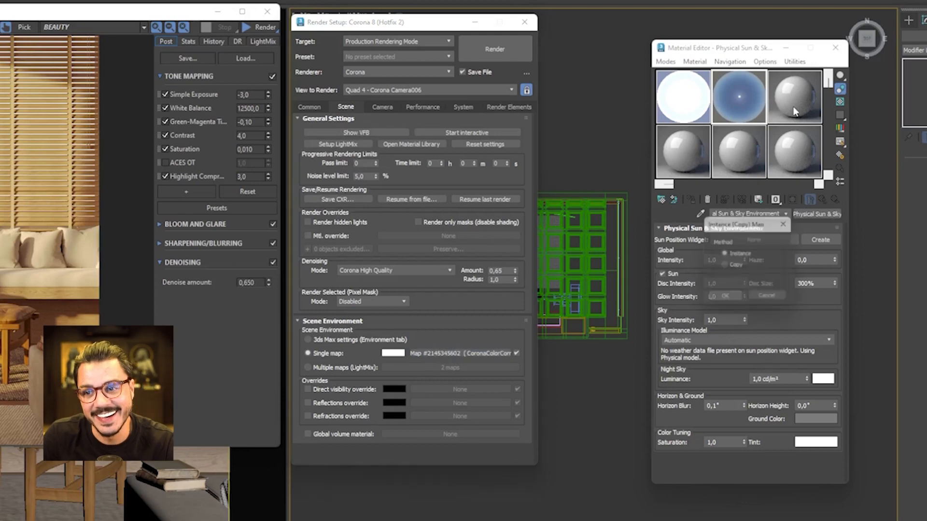
left_click(724, 300)
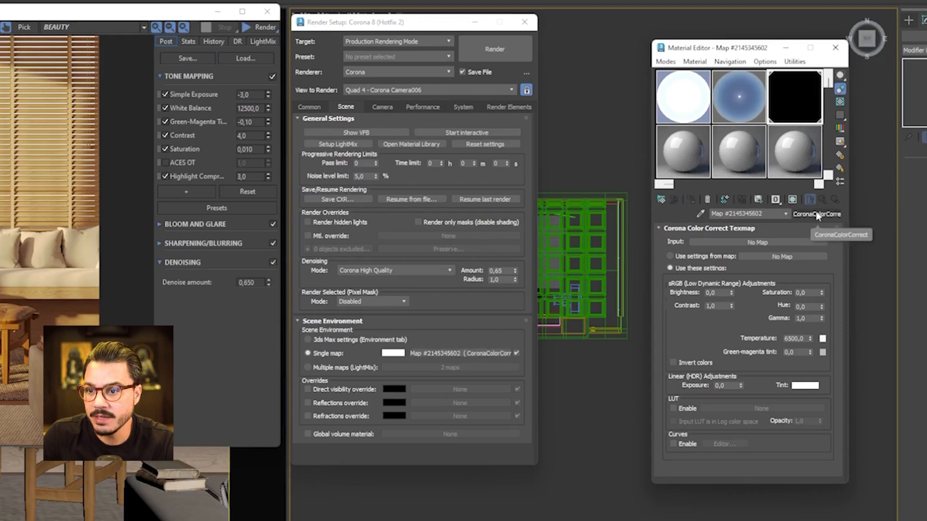
left_click(764, 248)
left_click(260, 234)
double_click(260, 232)
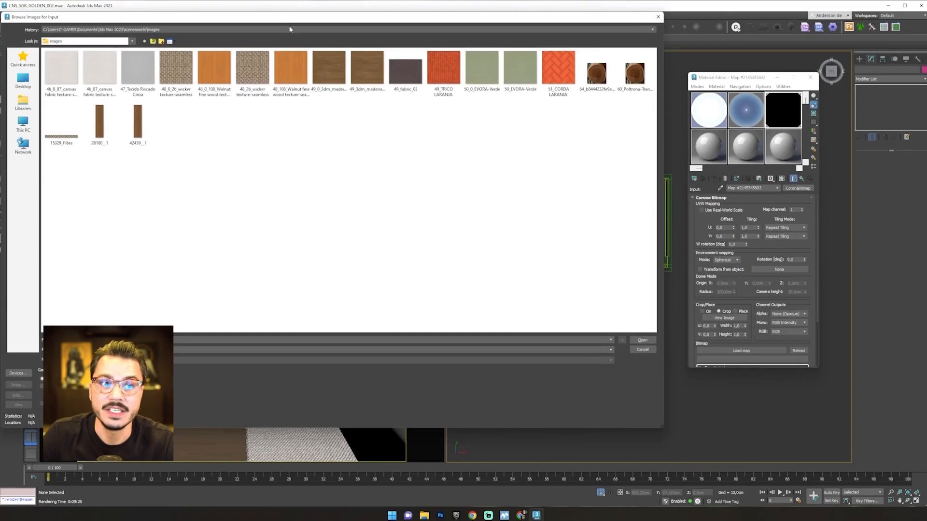
Load the spruit_sunrise_4k HDR file from Downloads into the CoronaBitmap with Real Pixels (32 bpp) internal storage
left_click_drag(278, 21, 0, 112)
left_click_drag(39, 50, 93, 21)
left_click_drag(0, 22, 91, 51)
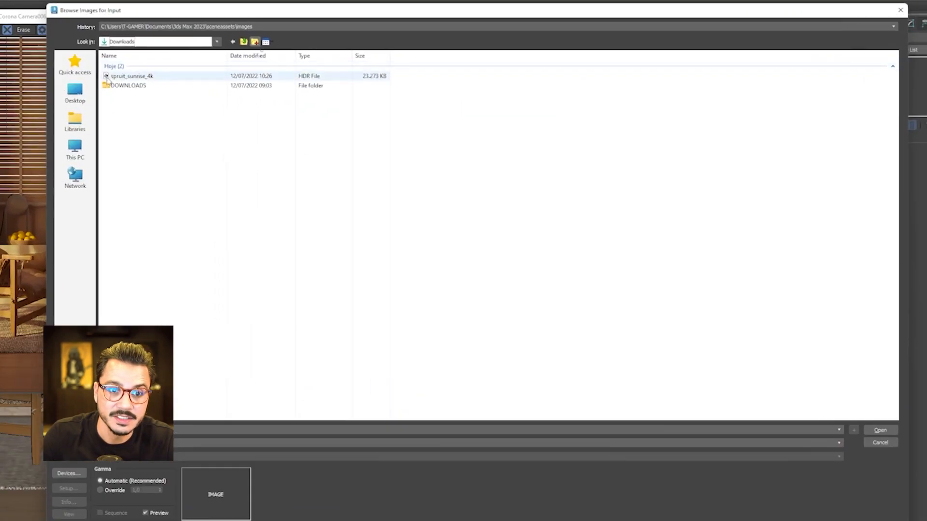
left_click(121, 76)
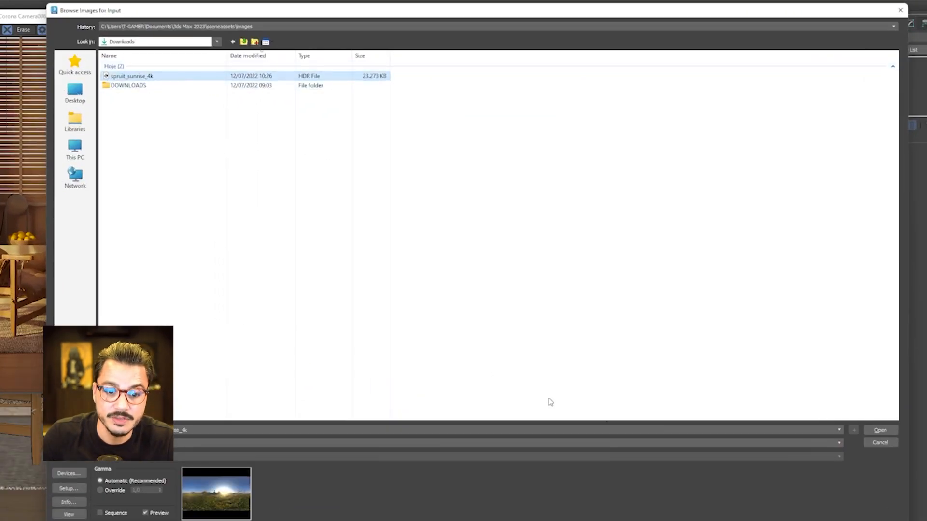
left_click(880, 430)
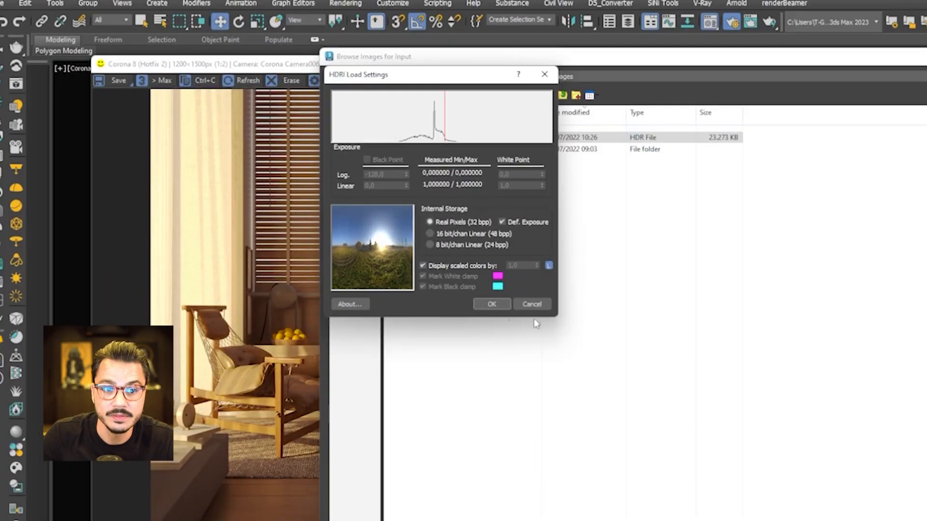
left_click(487, 305)
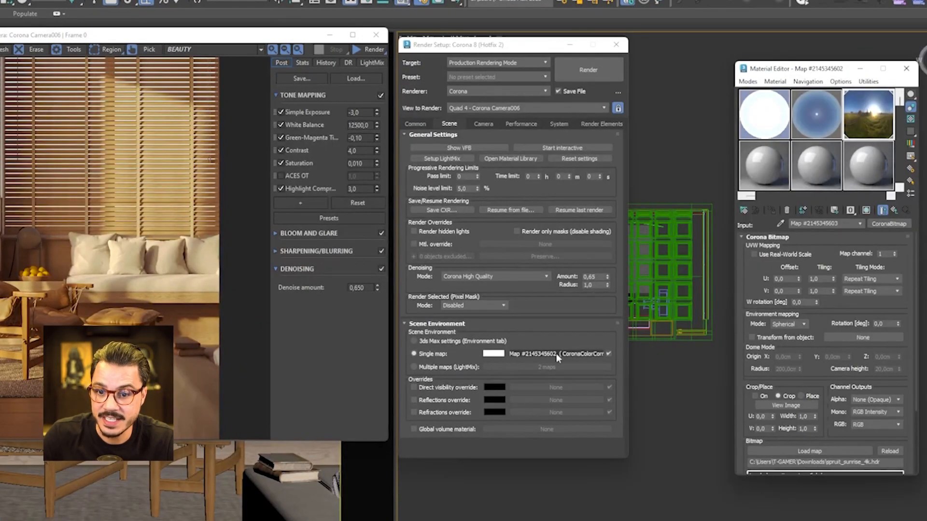
Start an interactive render of the camera view and reset the frame buffer's tone mapping to its defaults
left_click(315, 266)
left_click(369, 50)
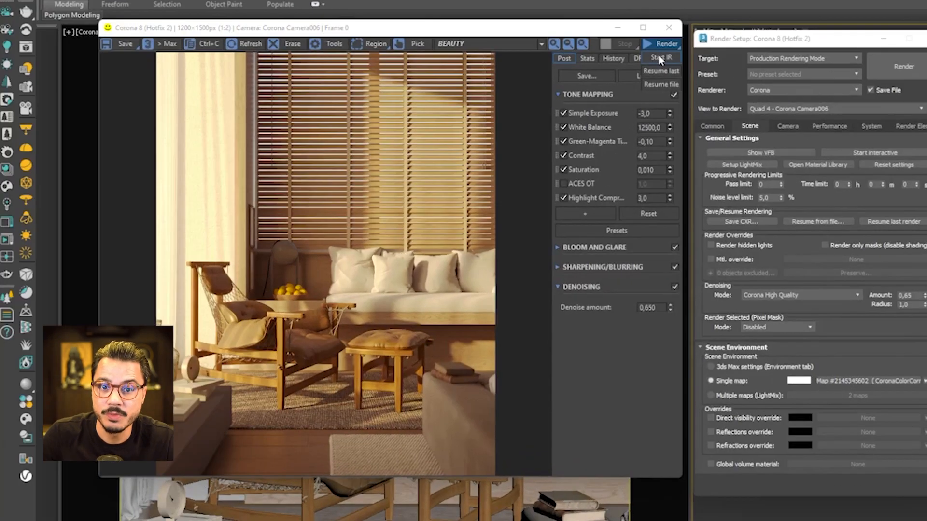
left_click(660, 58)
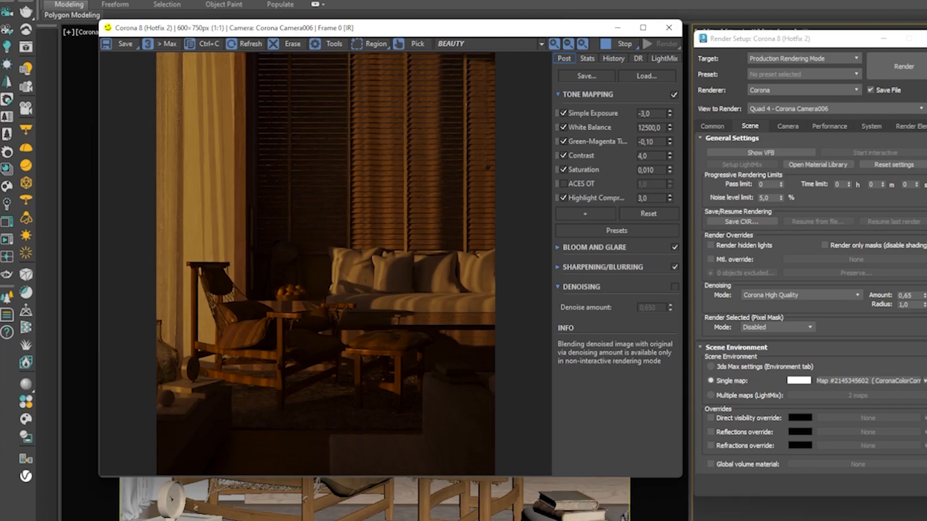
left_click(649, 215)
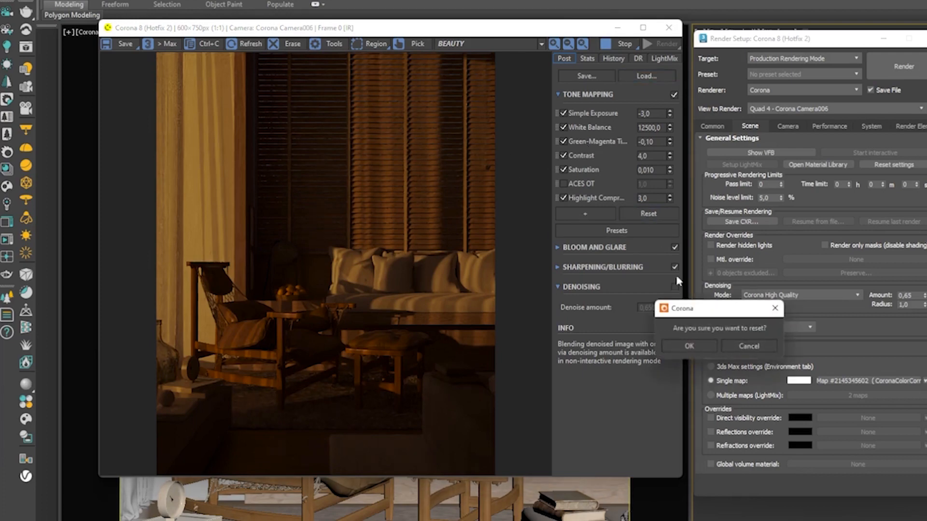
left_click(693, 341)
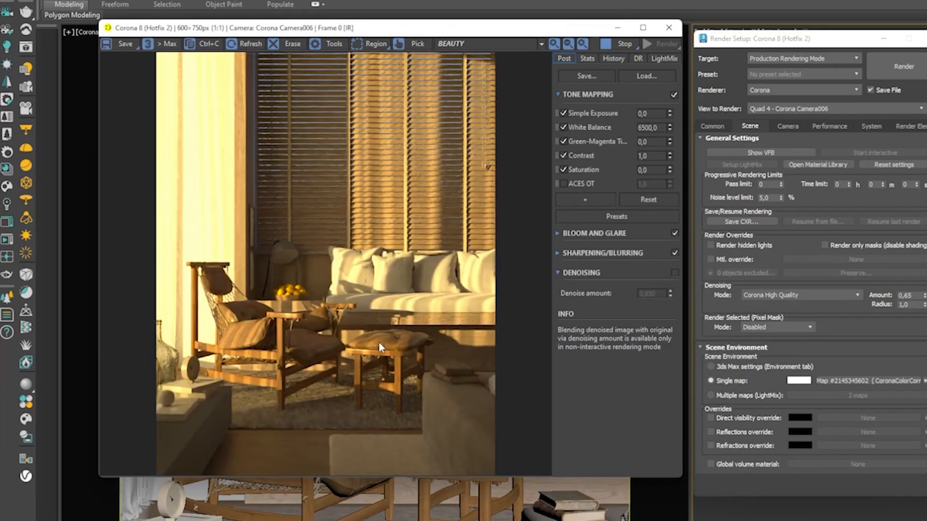
Add a Reinhard Highlight Compression operator to the tone mapping and set it to 3, after trying 2 and 2.5
left_click(651, 113)
left_click(571, 201)
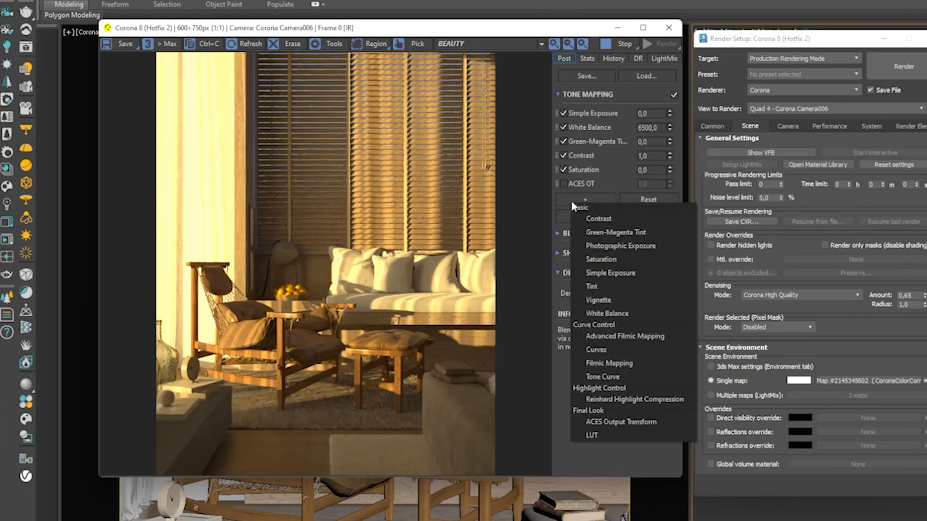
left_click(613, 399)
double_click(658, 198)
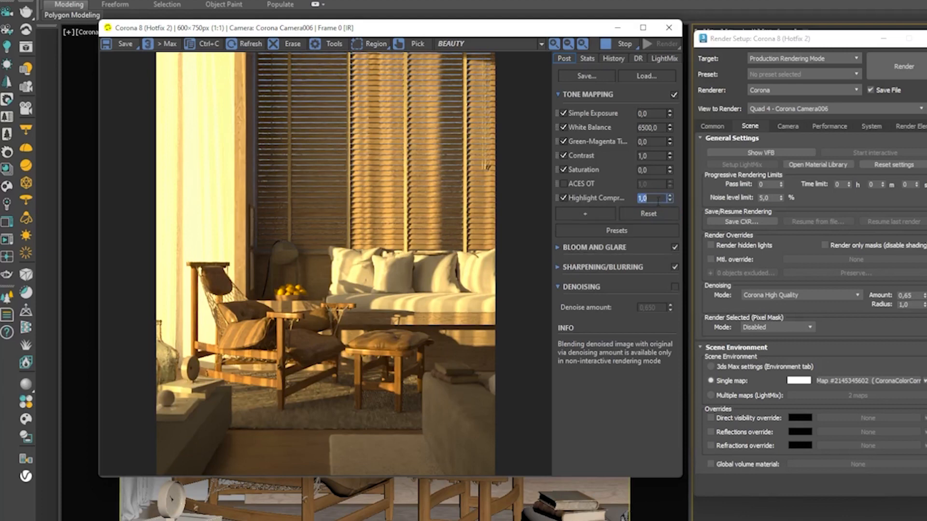
type("2")
key("Return")
type("2,5")
key("Return")
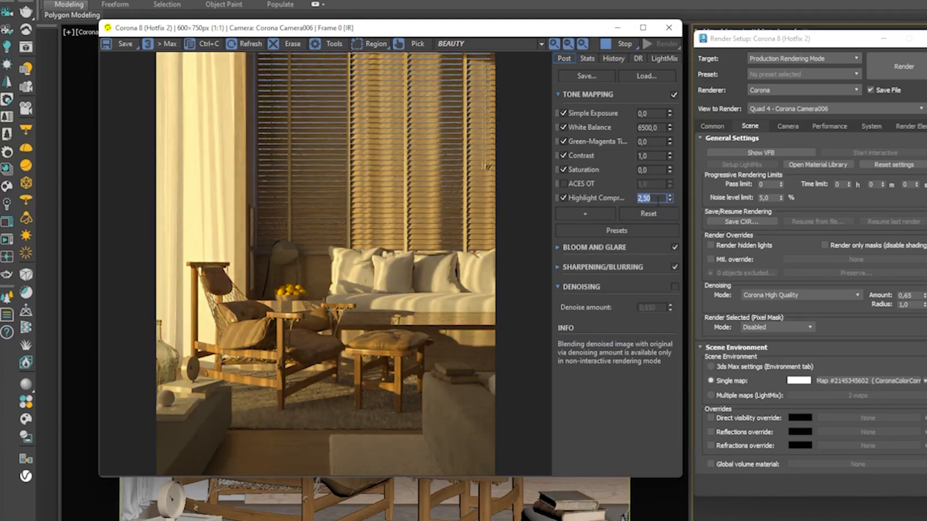
type("3")
key("Return")
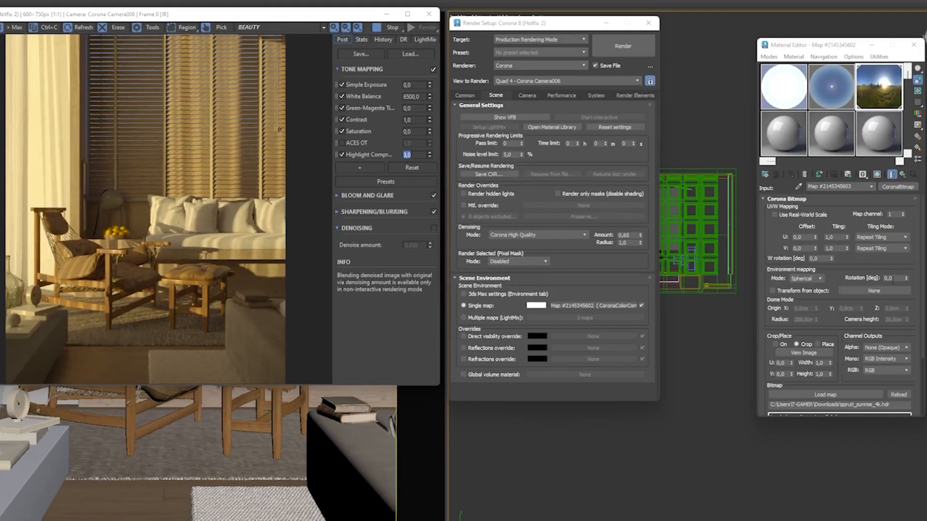
Try environment rotations of 10, -10 and 90 degrees on the HDRI bitmap, and reset the rotation to its default
double_click(890, 279)
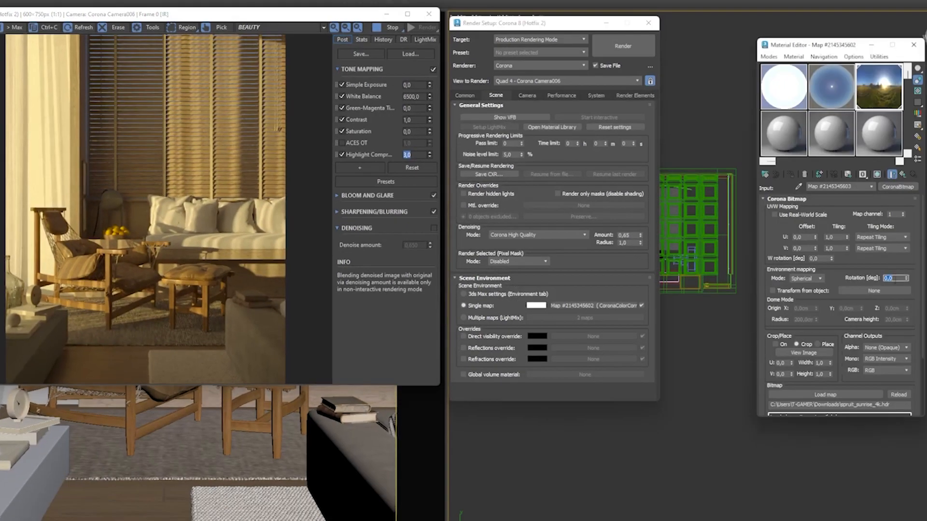
type("10")
key("Return")
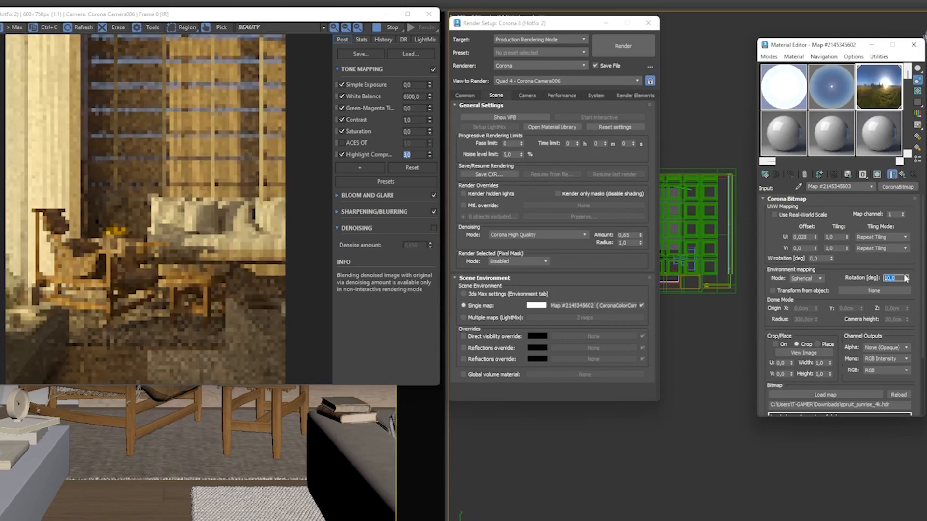
type("-10")
key("Return")
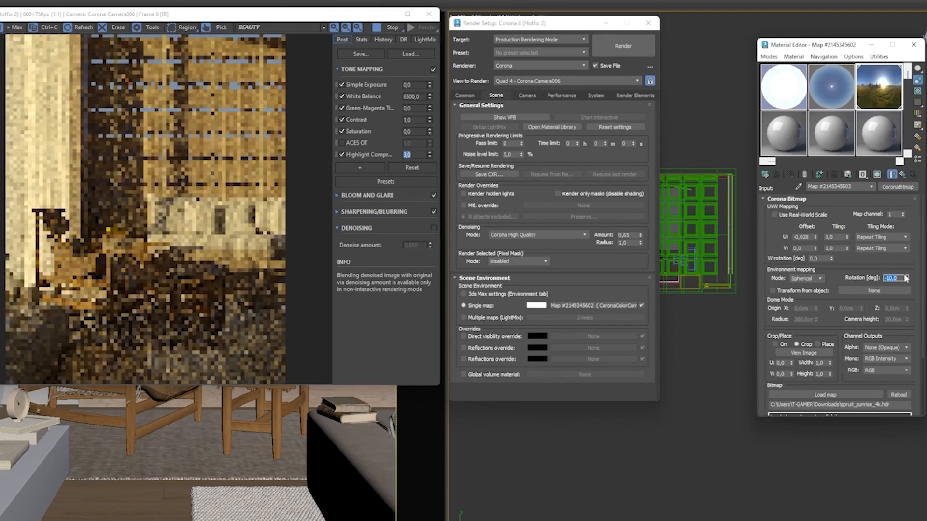
type("90")
key("Return")
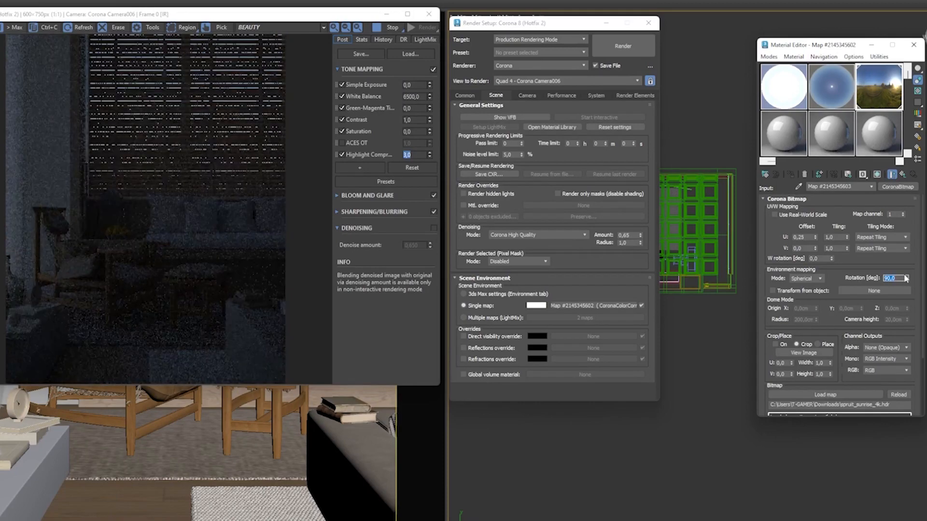
type("-10")
key("Return")
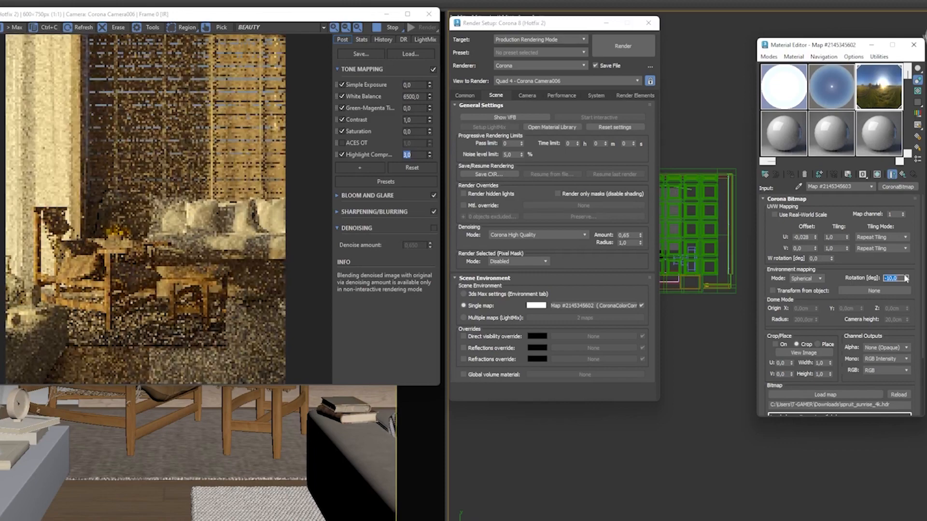
right_click(906, 278)
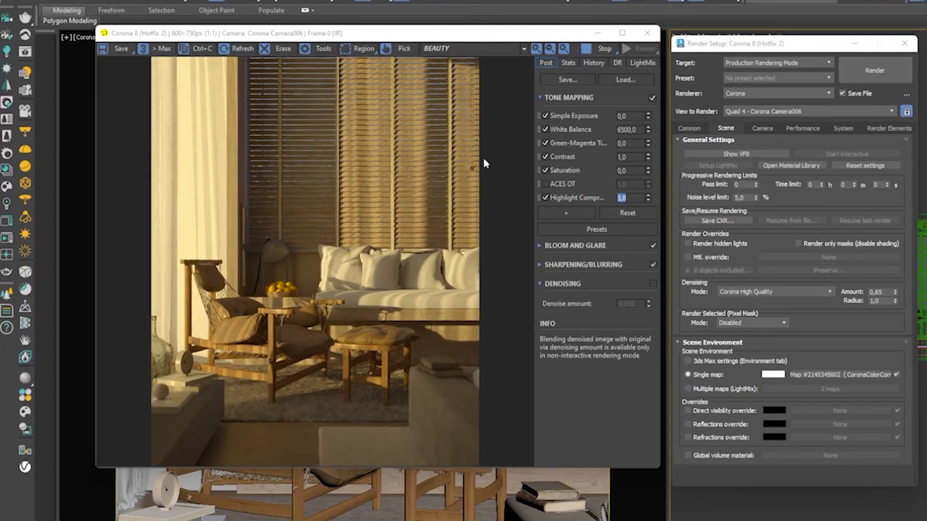
Set the tone mapping's white balance to 10500 and its contrast to 3
double_click(636, 130)
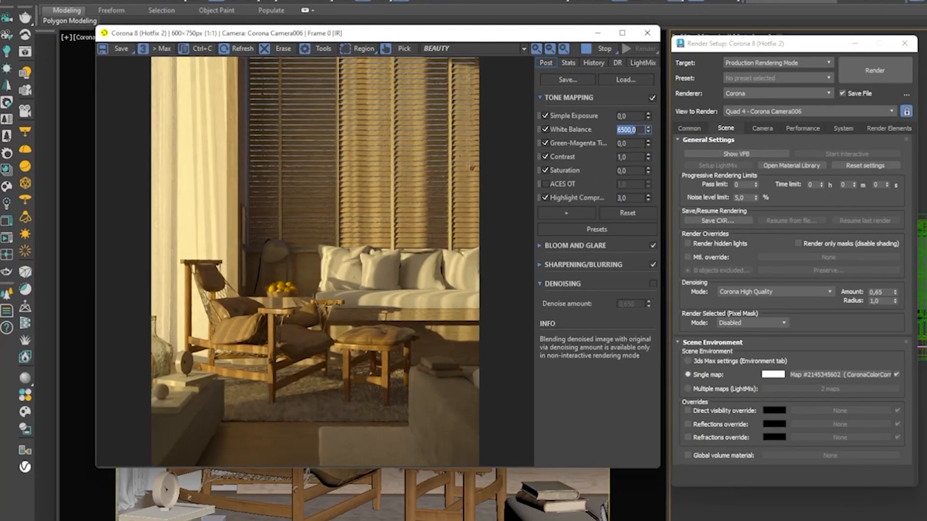
type("9500")
key("Return")
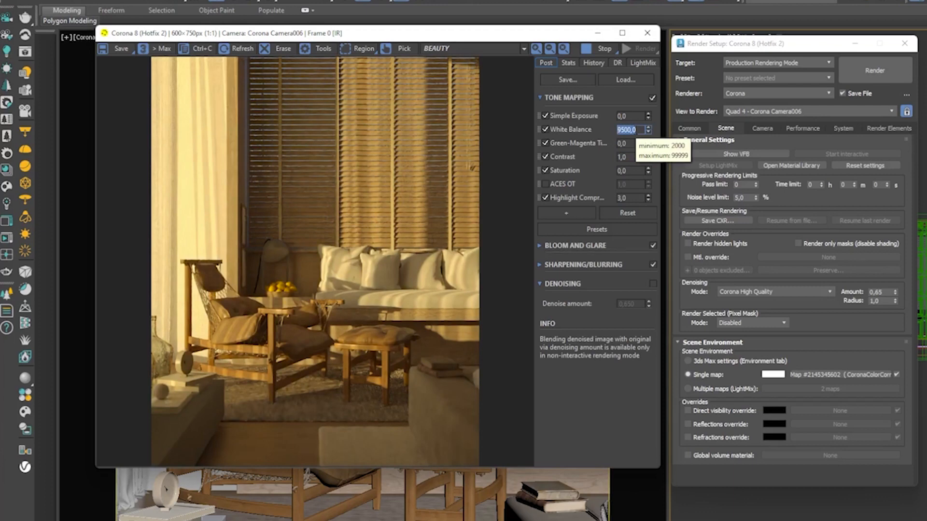
type("1050")
key("Return")
double_click(627, 157)
type("2")
key("Return")
key("Return")
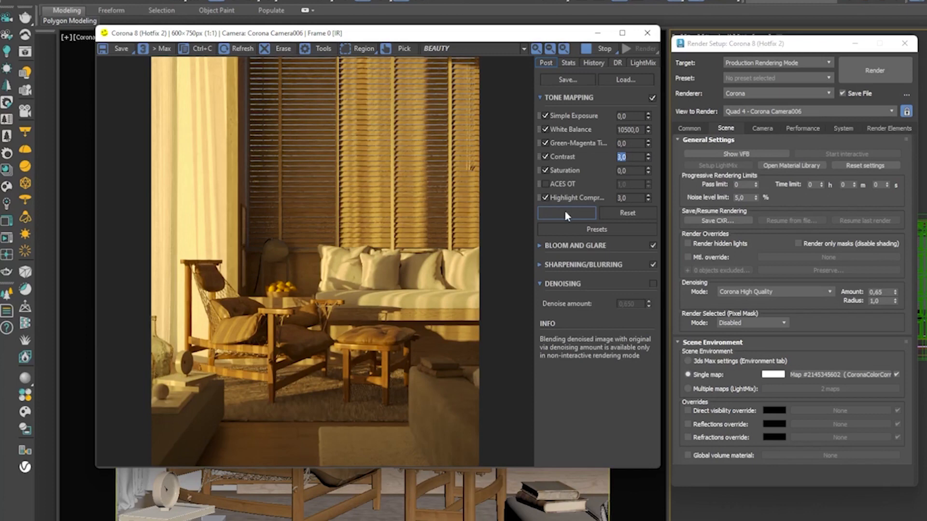
Set the green-magenta tint to -0.10 in the tone mapping, after trying stronger negative values
left_click(631, 144)
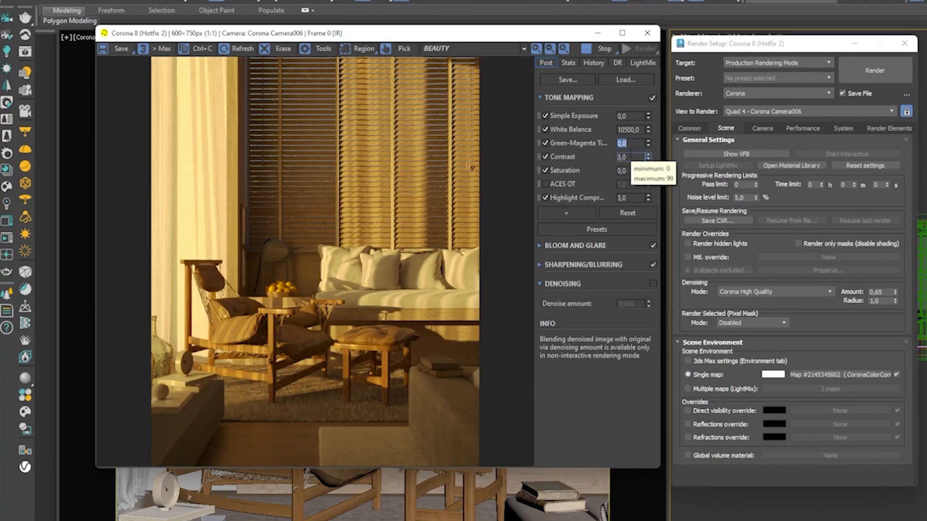
type("-")
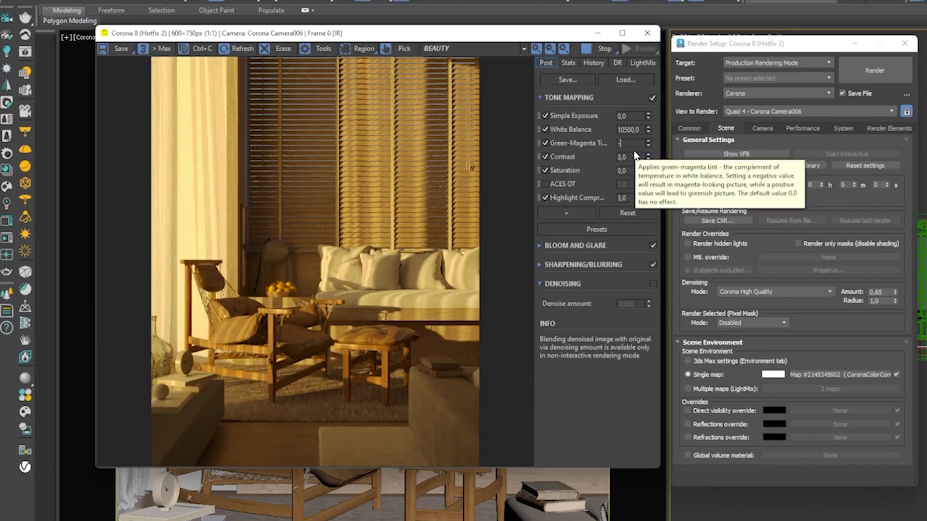
type("0,3")
key("Return")
type("-,15")
key("Return")
type("-,1")
key("Return")
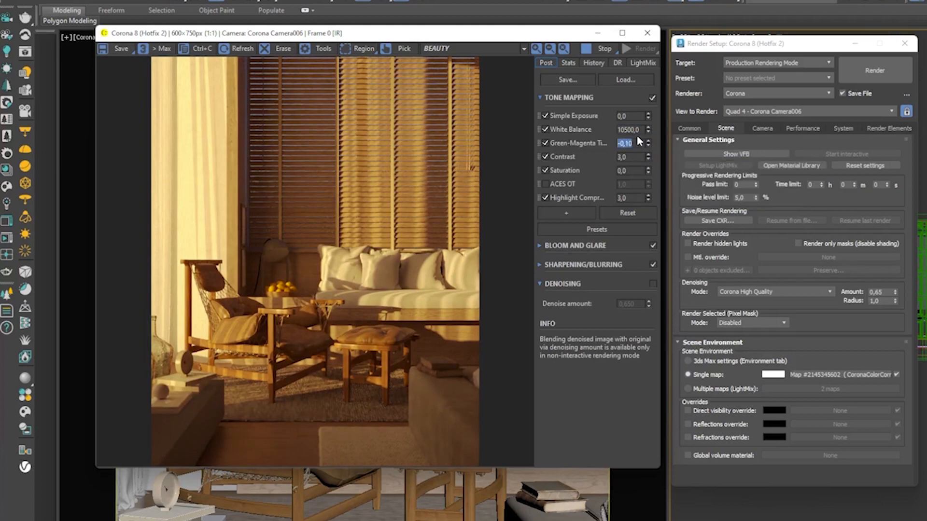
Compare the render without and with the green-magenta tint, and examine the sofa area up close
left_click(546, 144)
left_click(546, 144)
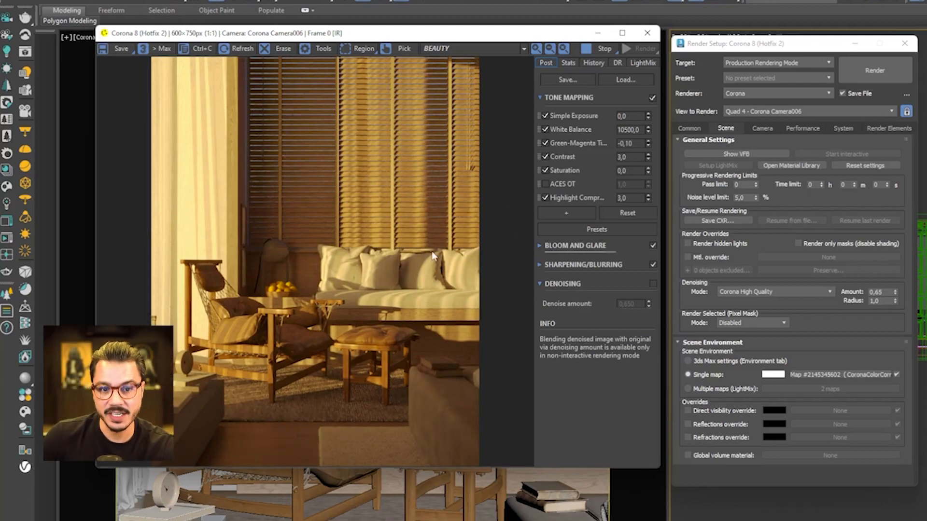
scroll(427, 294, "up", 1)
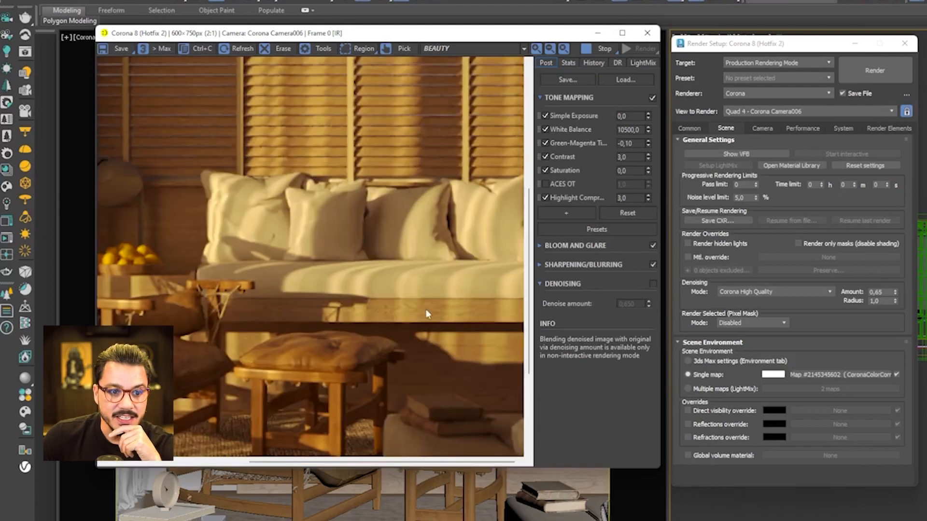
scroll(423, 299, "down", 1)
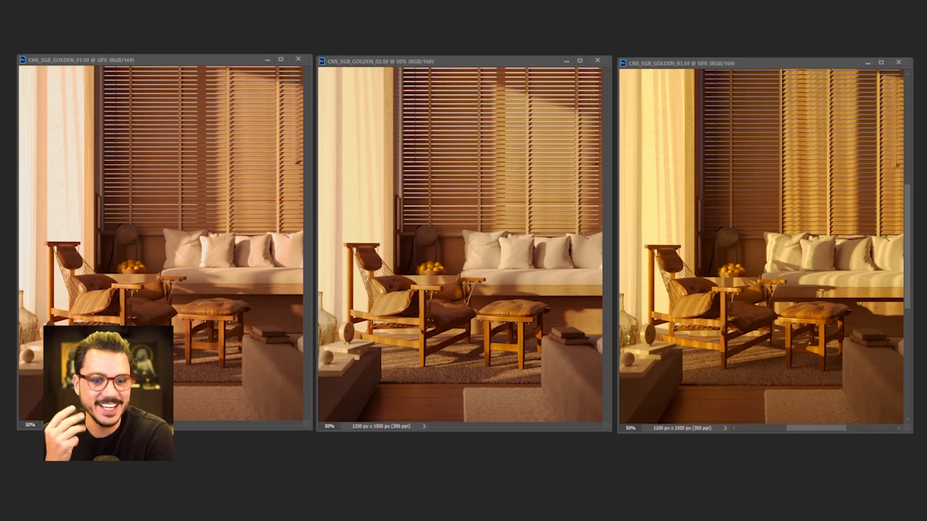
Switch to Photoshop and compare the three final renders CNS_SGB_GOLDEN_01, 02 and 03 side by side
left_click(158, 215)
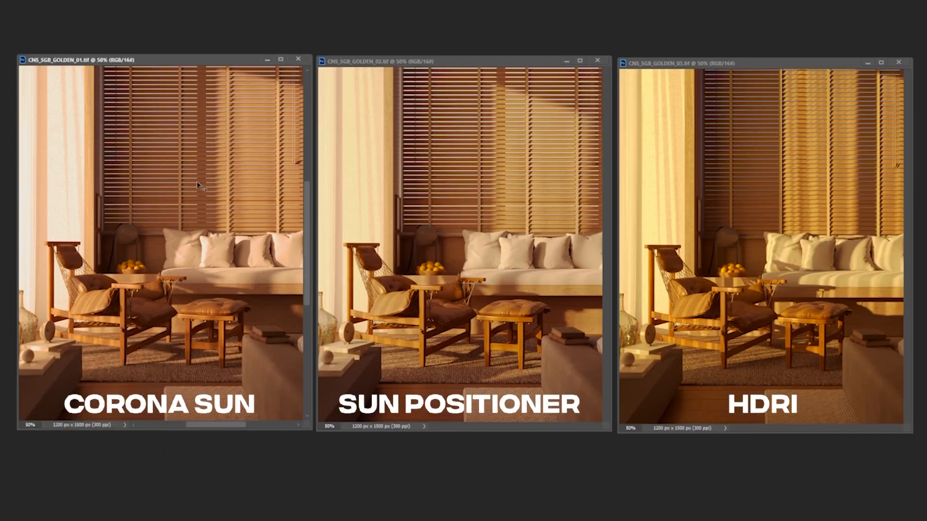
left_click(515, 220)
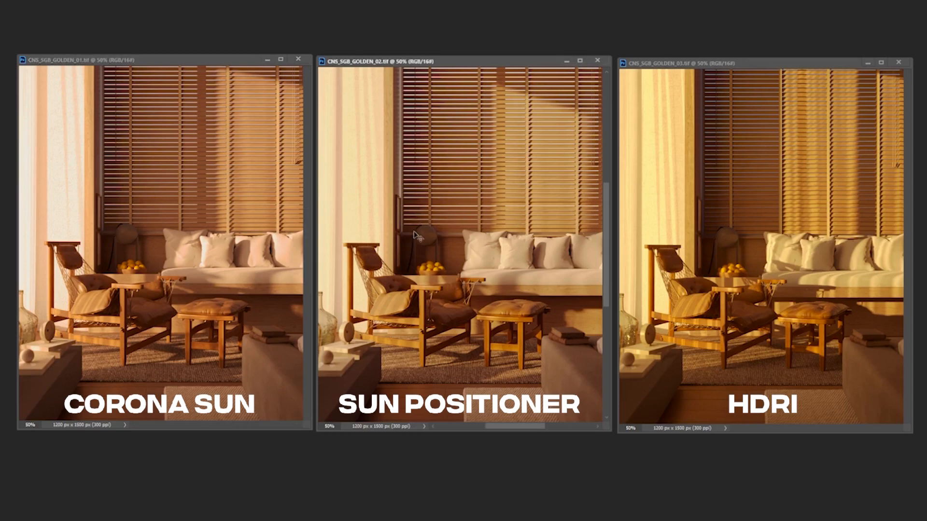
left_click(799, 173)
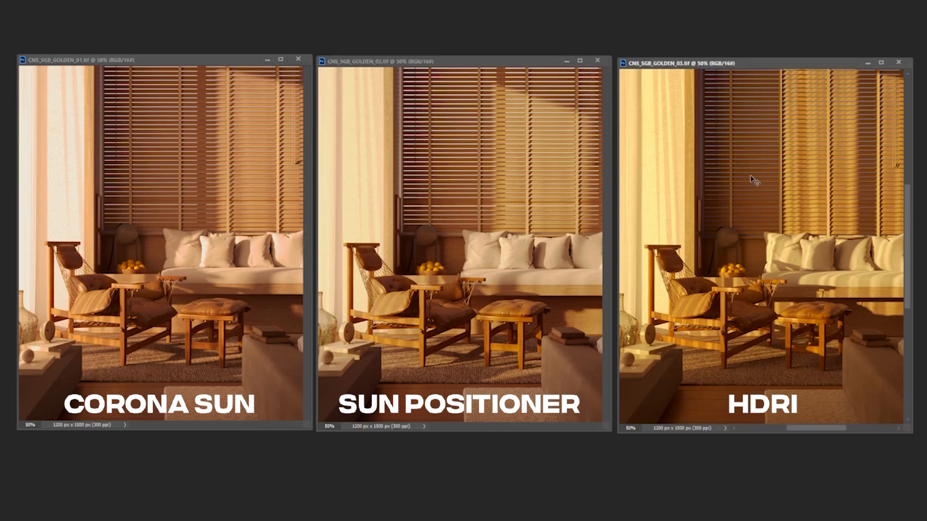